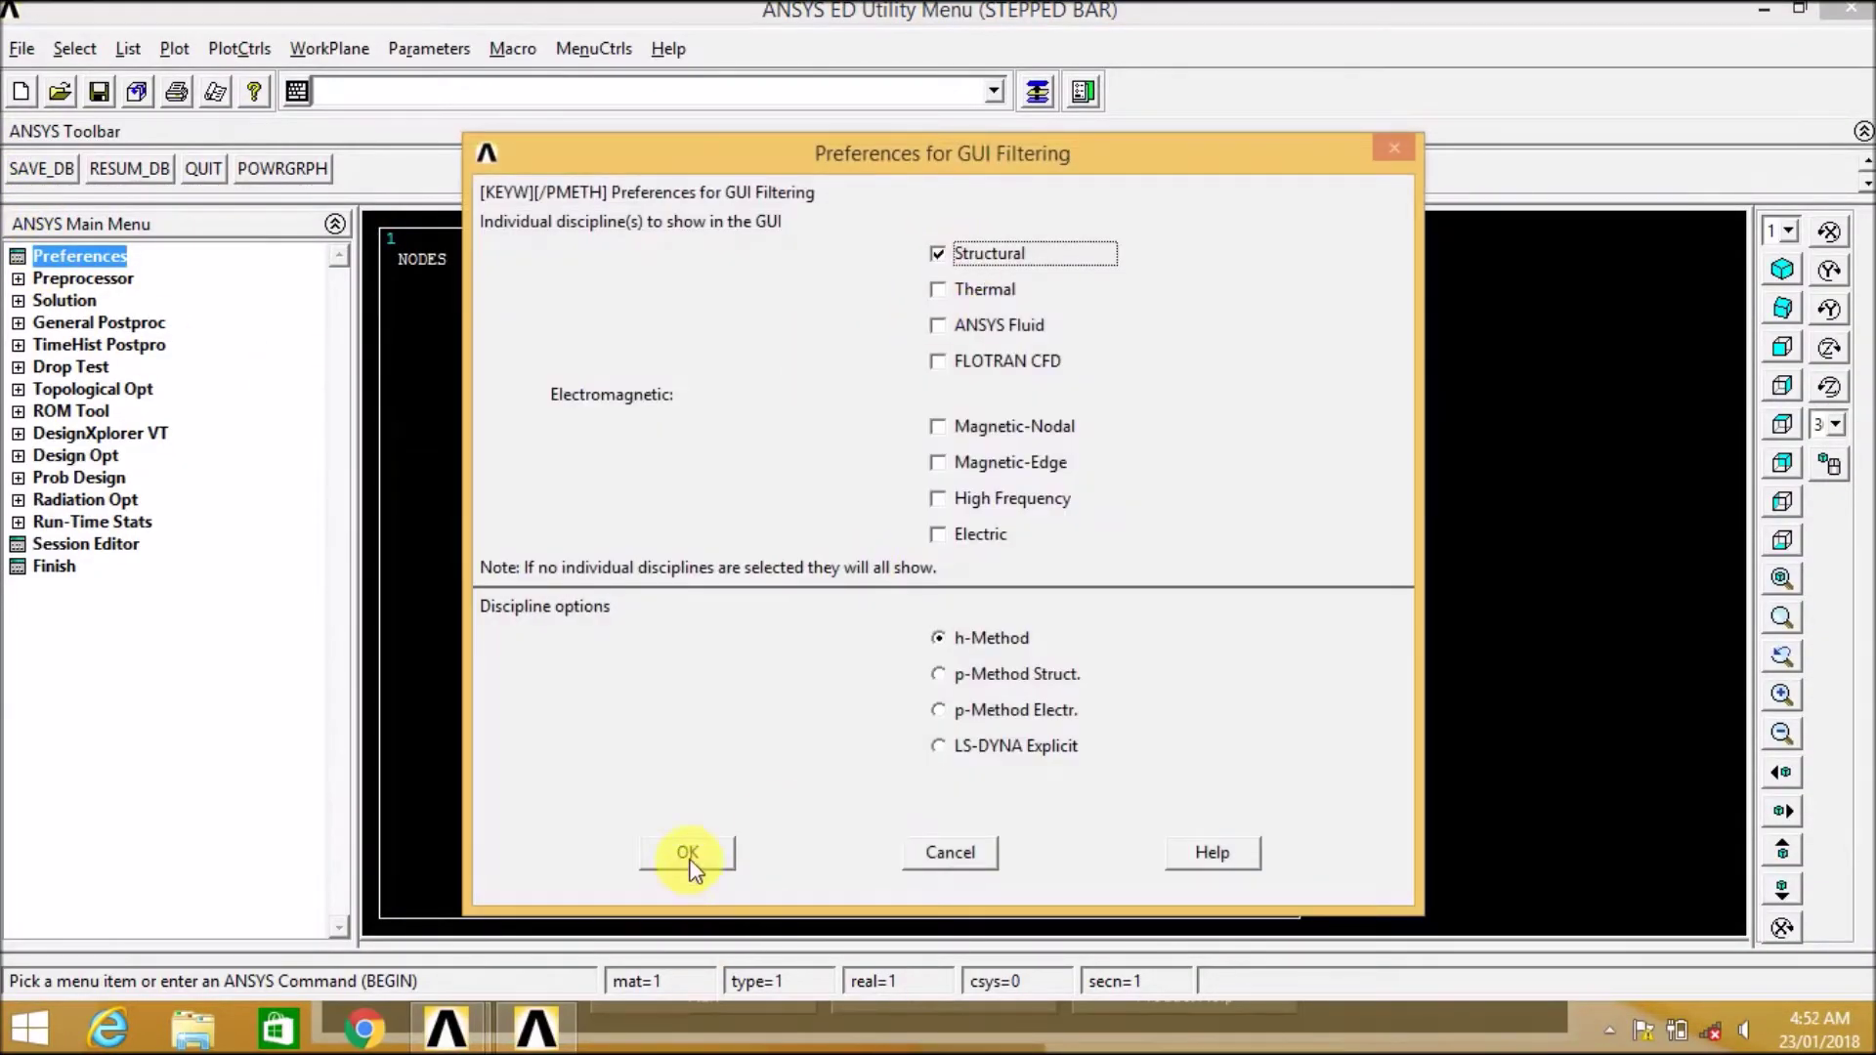
# Confirm the Structural discipline preference and add the Beam 2 node 188 element type as reference number 1.
pyautogui.click(687, 856)
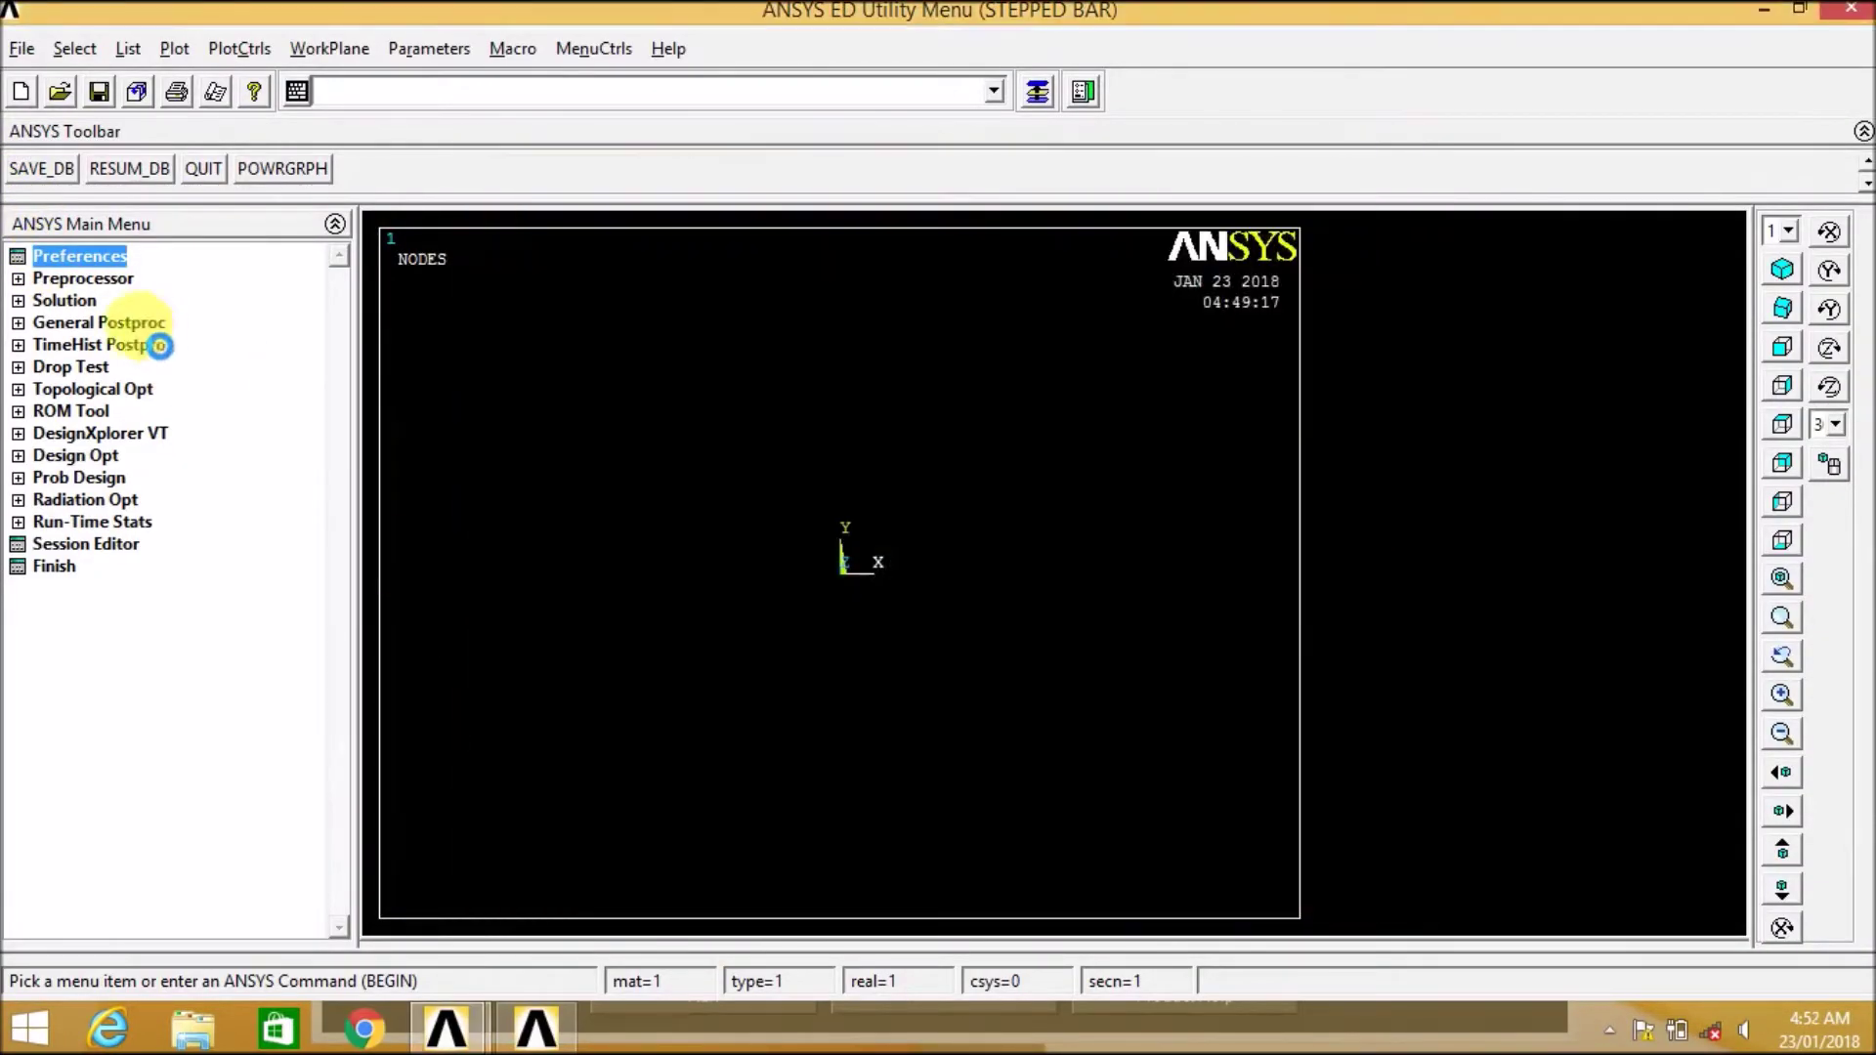
pyautogui.click(90, 281)
pyautogui.click(95, 295)
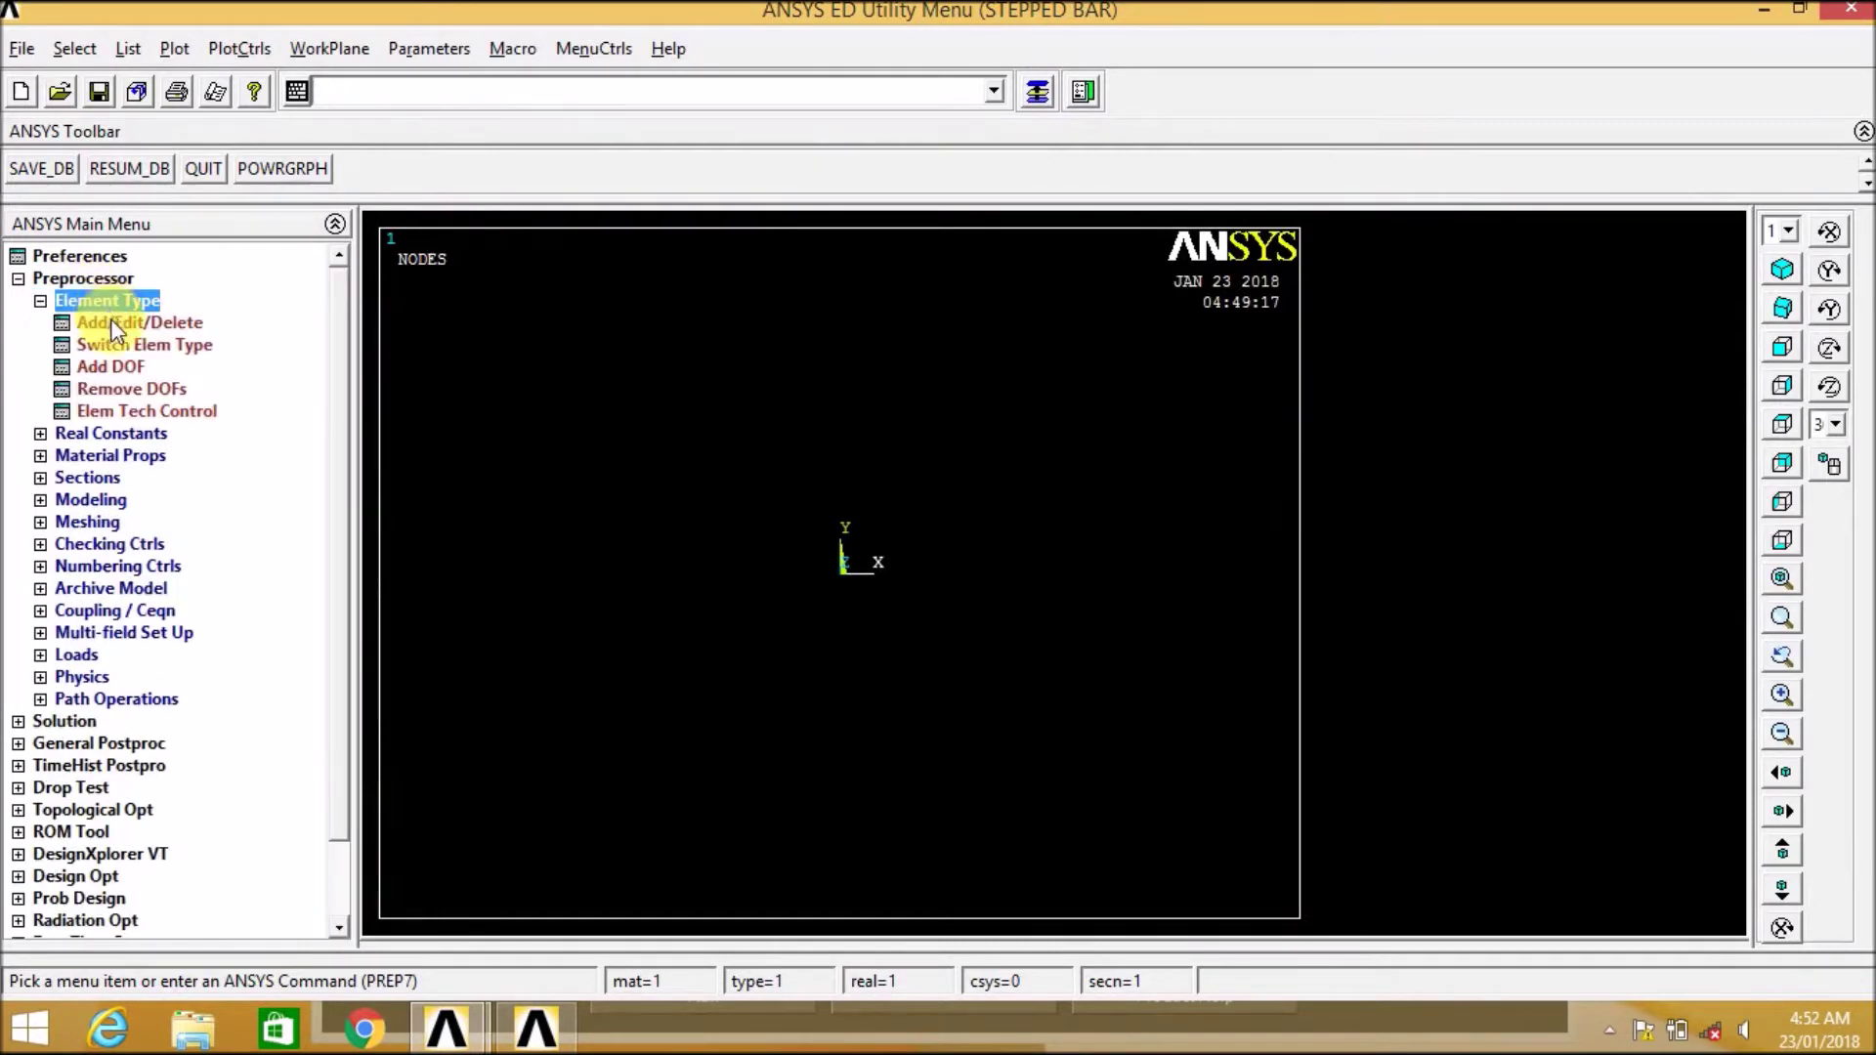
pyautogui.click(110, 318)
pyautogui.click(207, 627)
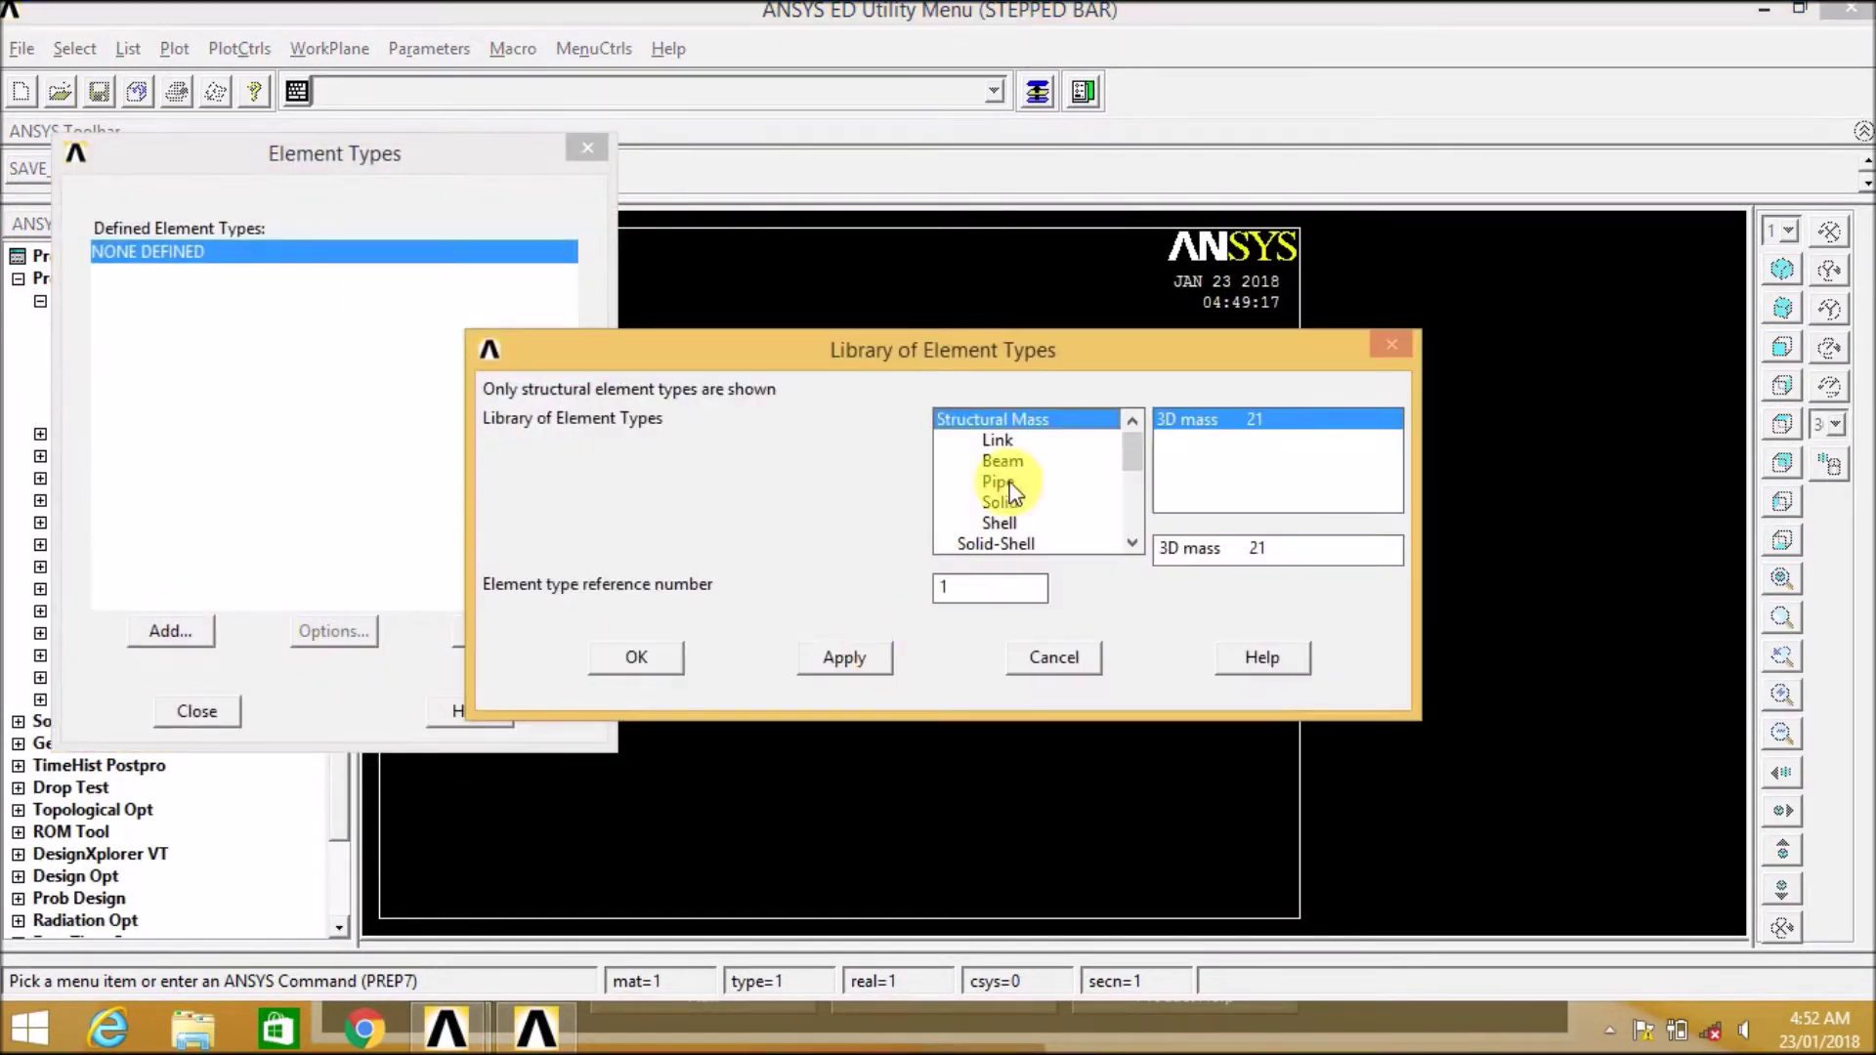
pyautogui.click(1002, 459)
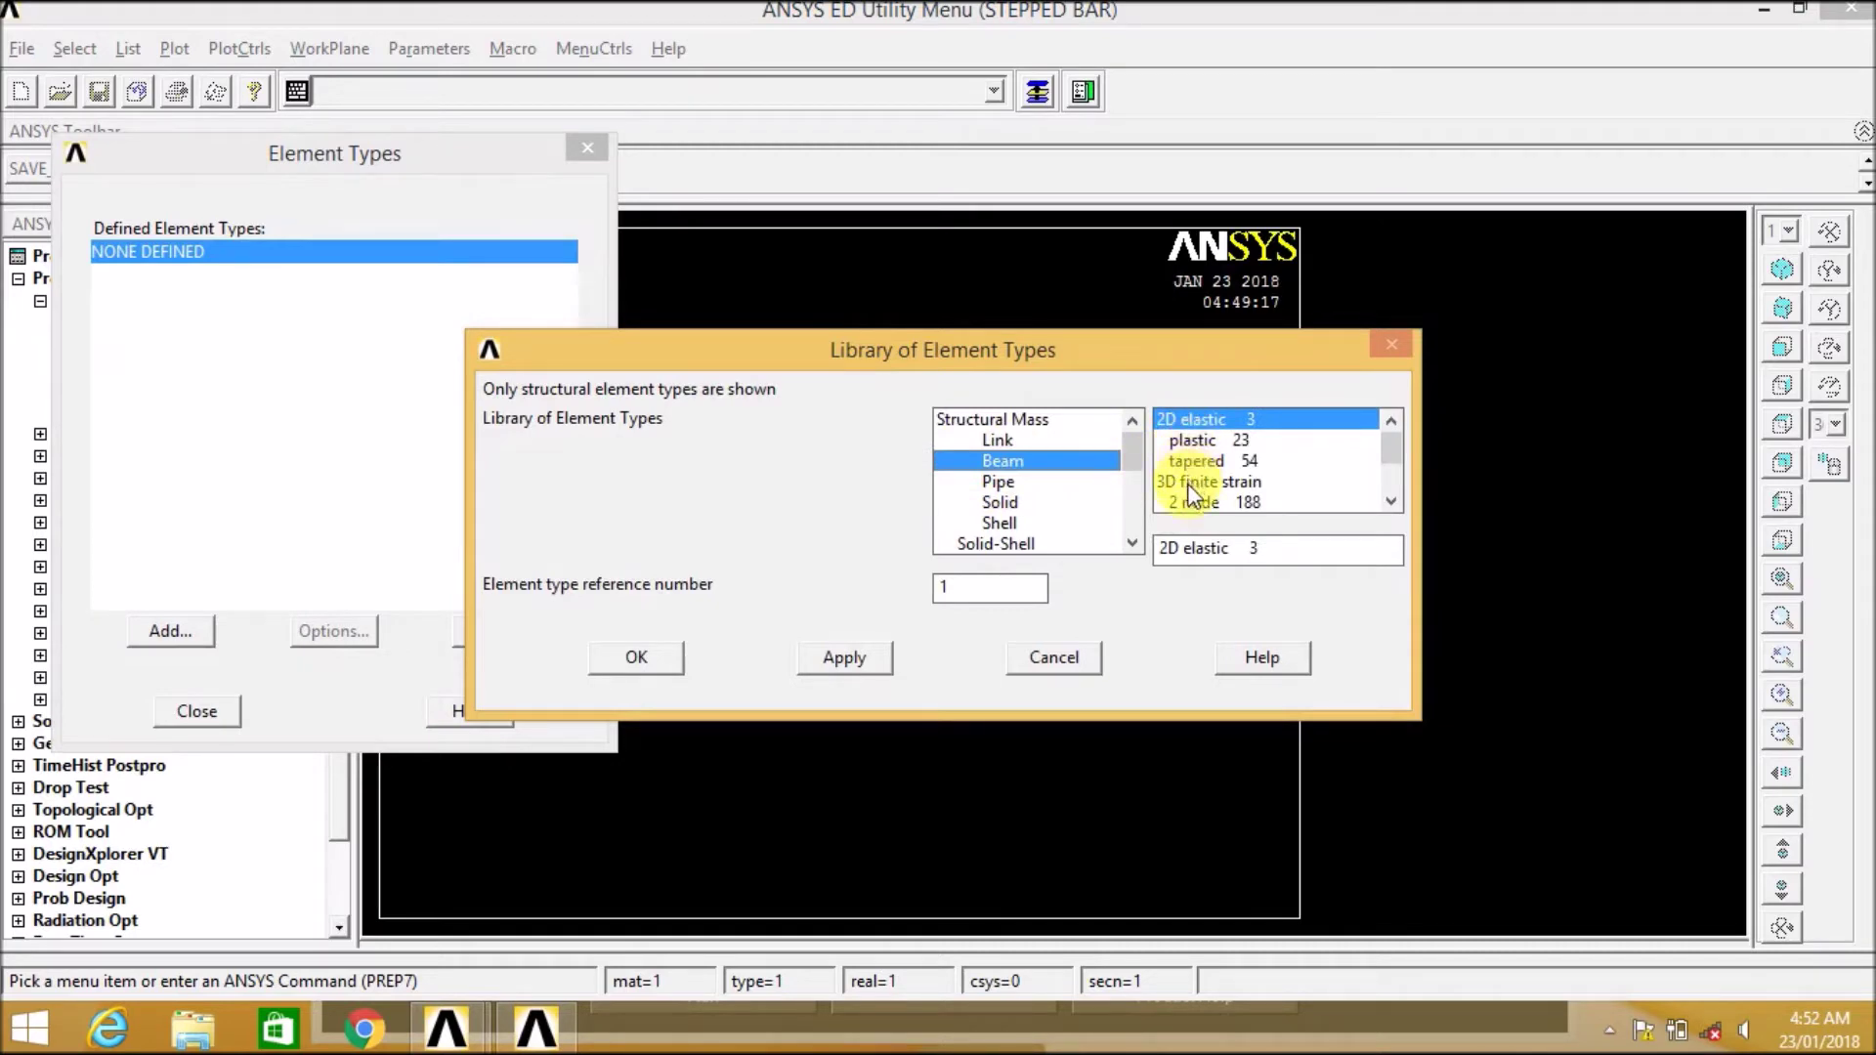
pyautogui.click(1194, 501)
pyautogui.click(650, 664)
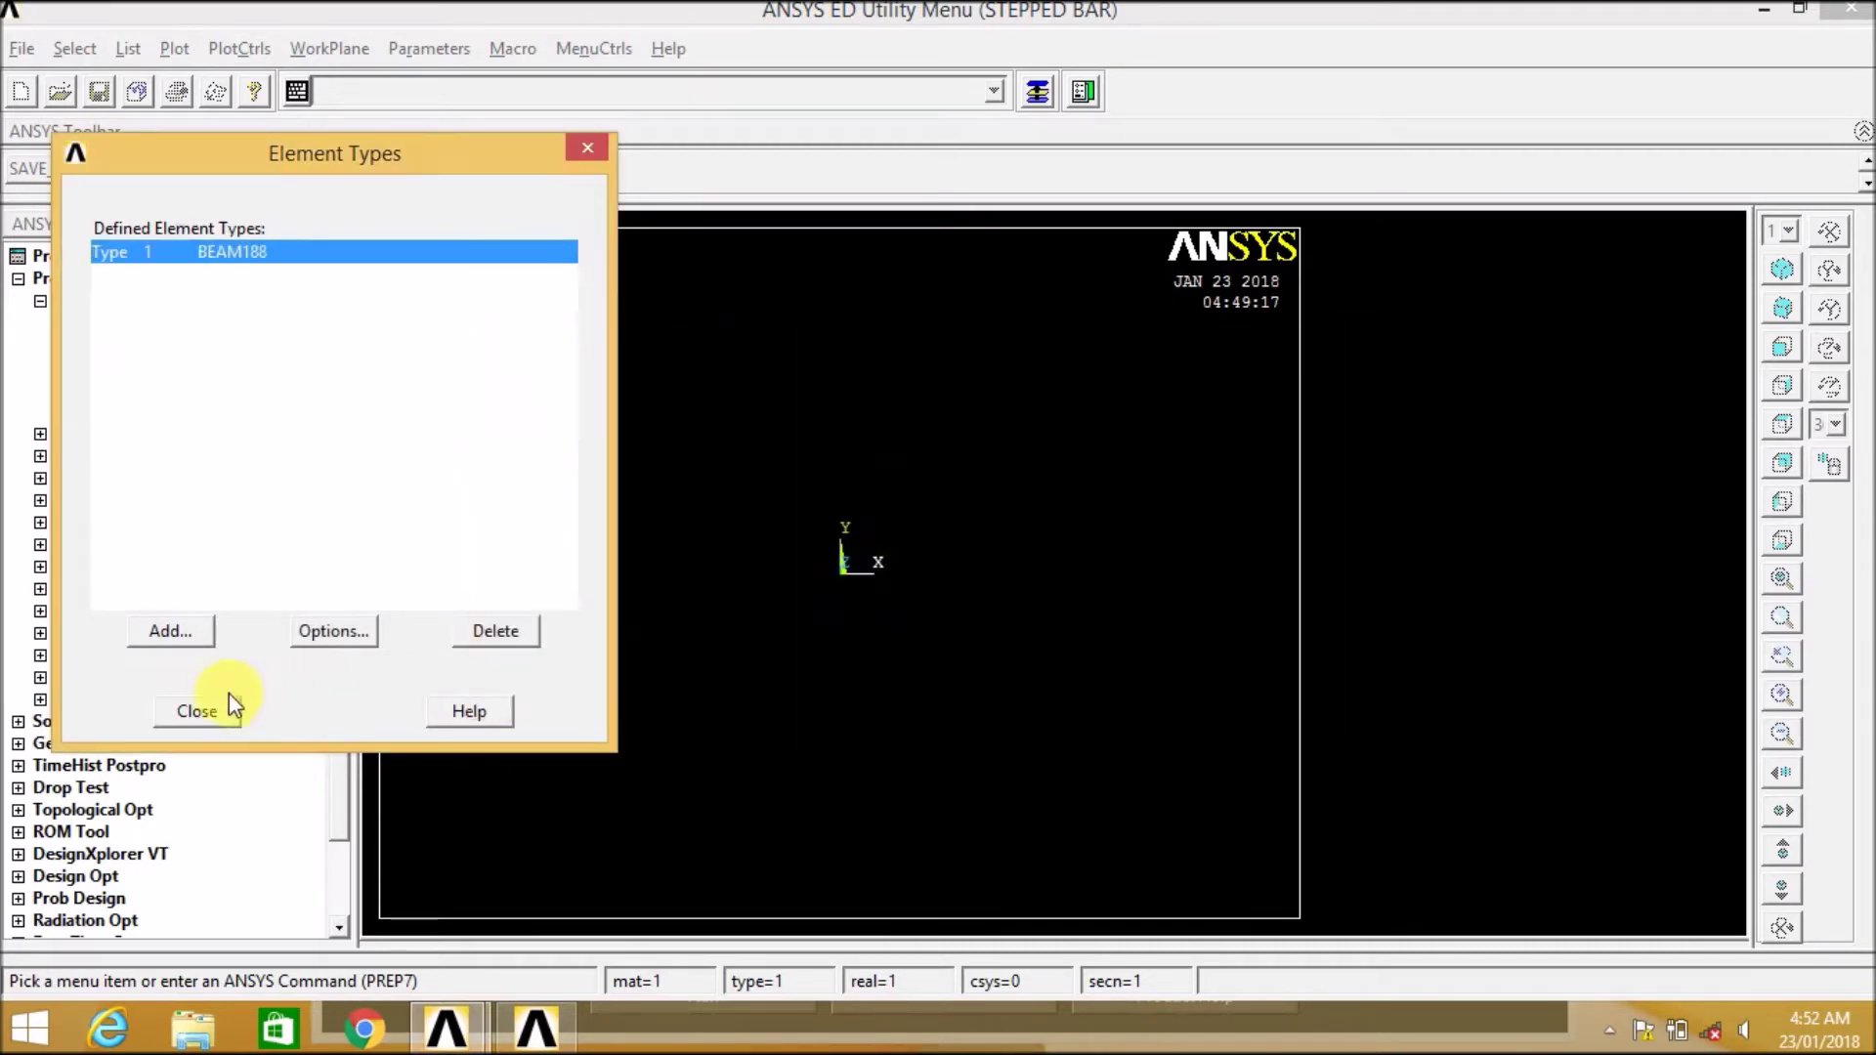
pyautogui.click(225, 699)
pyautogui.click(43, 302)
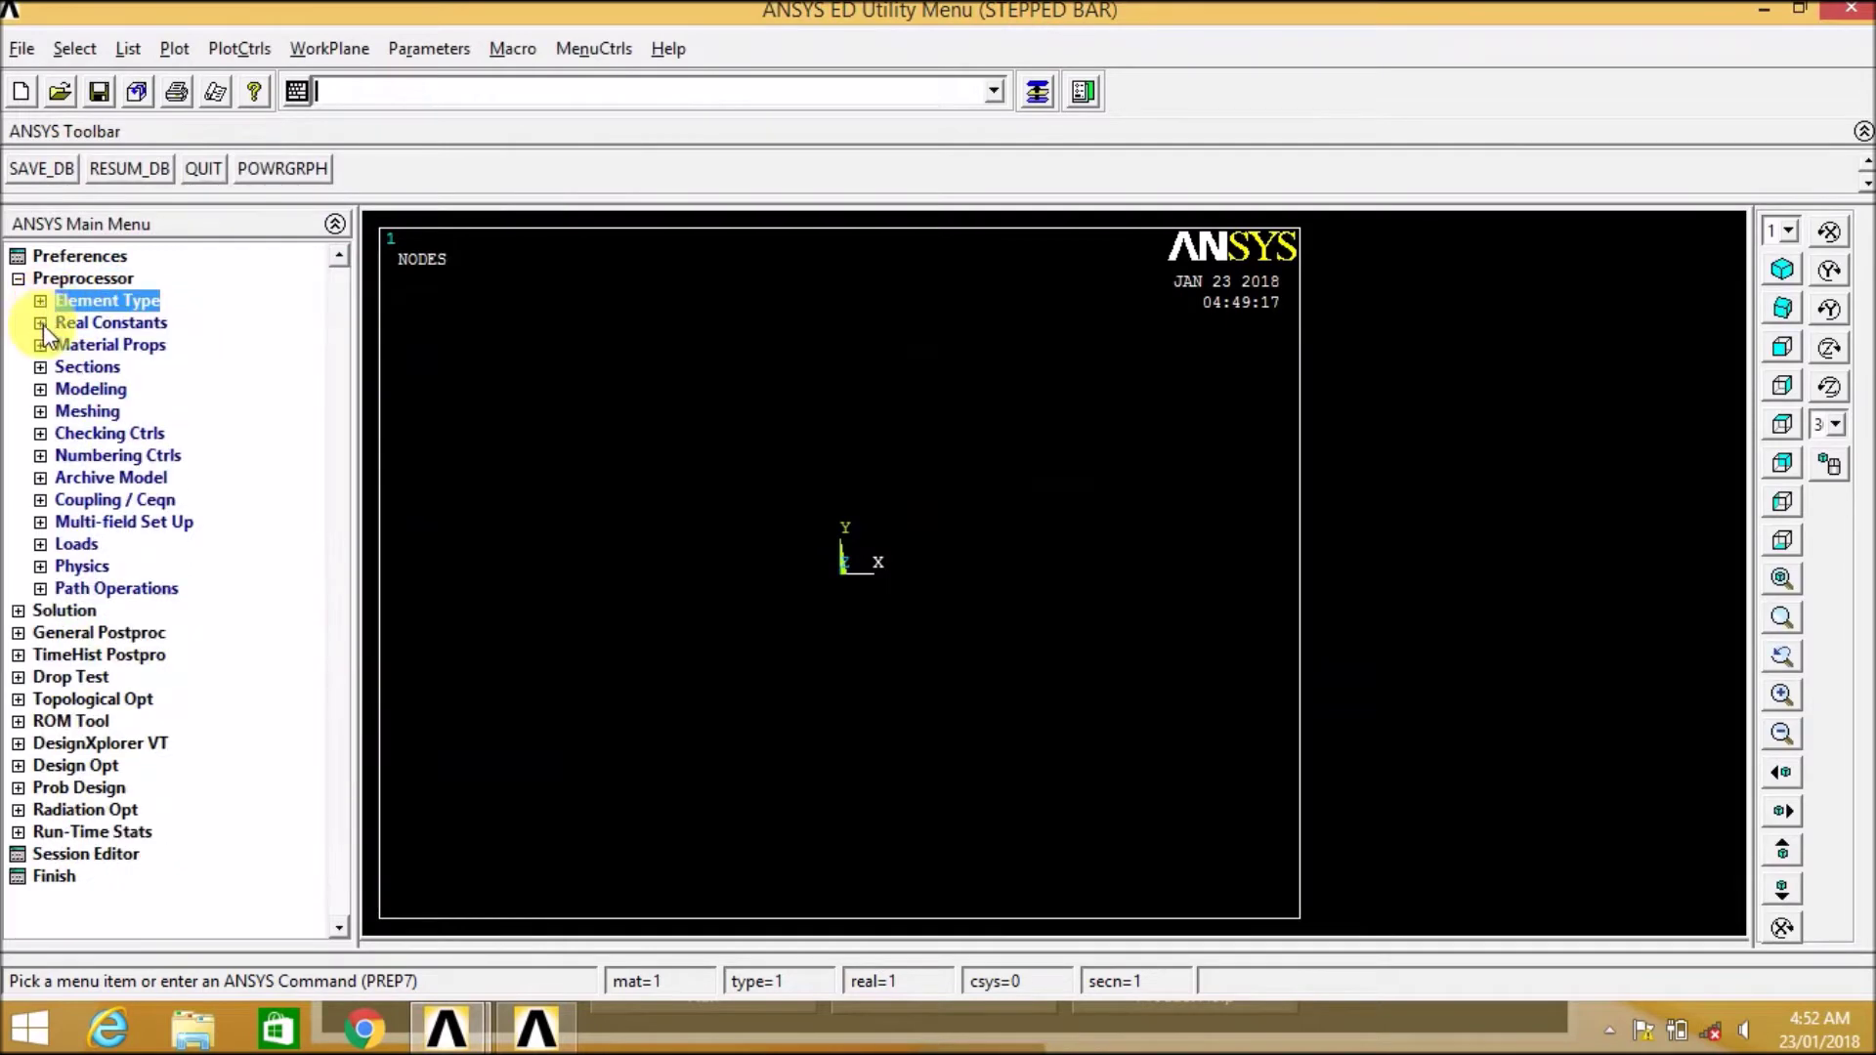
# Define material model 1 as structural linear elastic isotropic with EX 2.1e5 and PRXY 0.3.
pyautogui.click(41, 344)
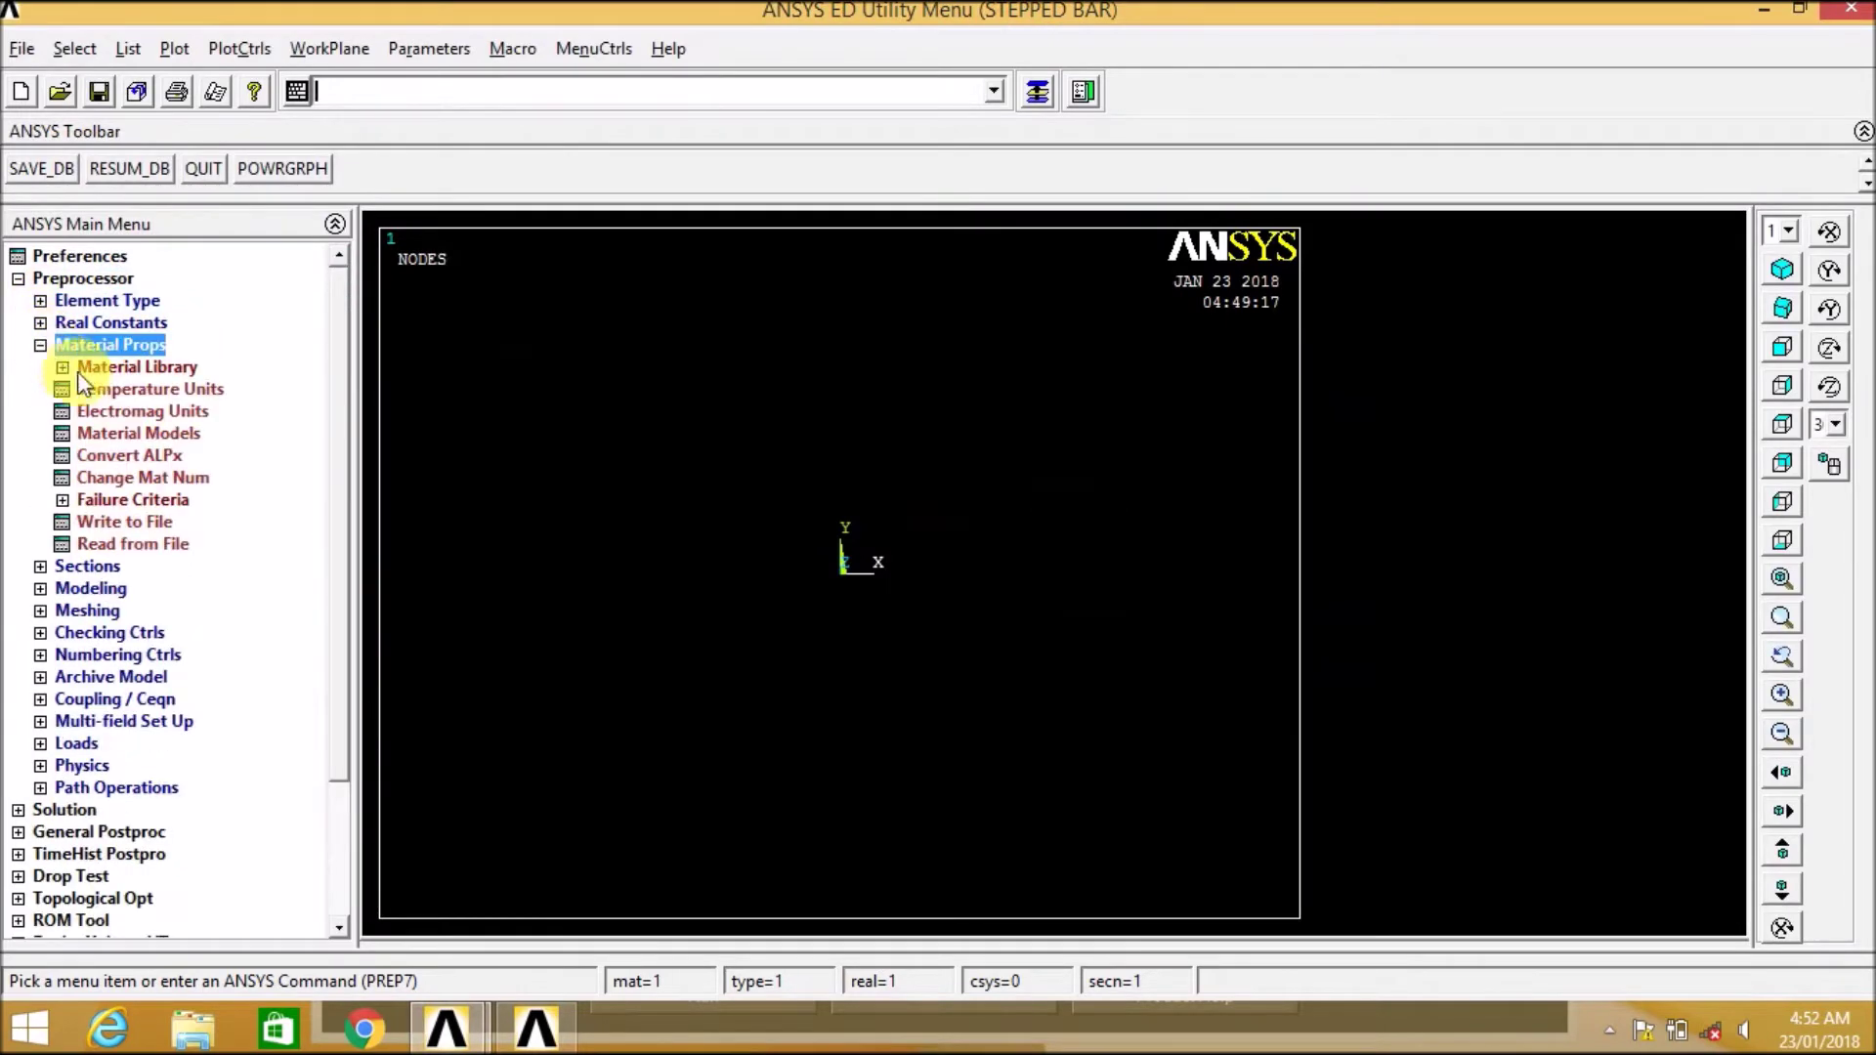
pyautogui.doubleClick(99, 436)
pyautogui.doubleClick(943, 463)
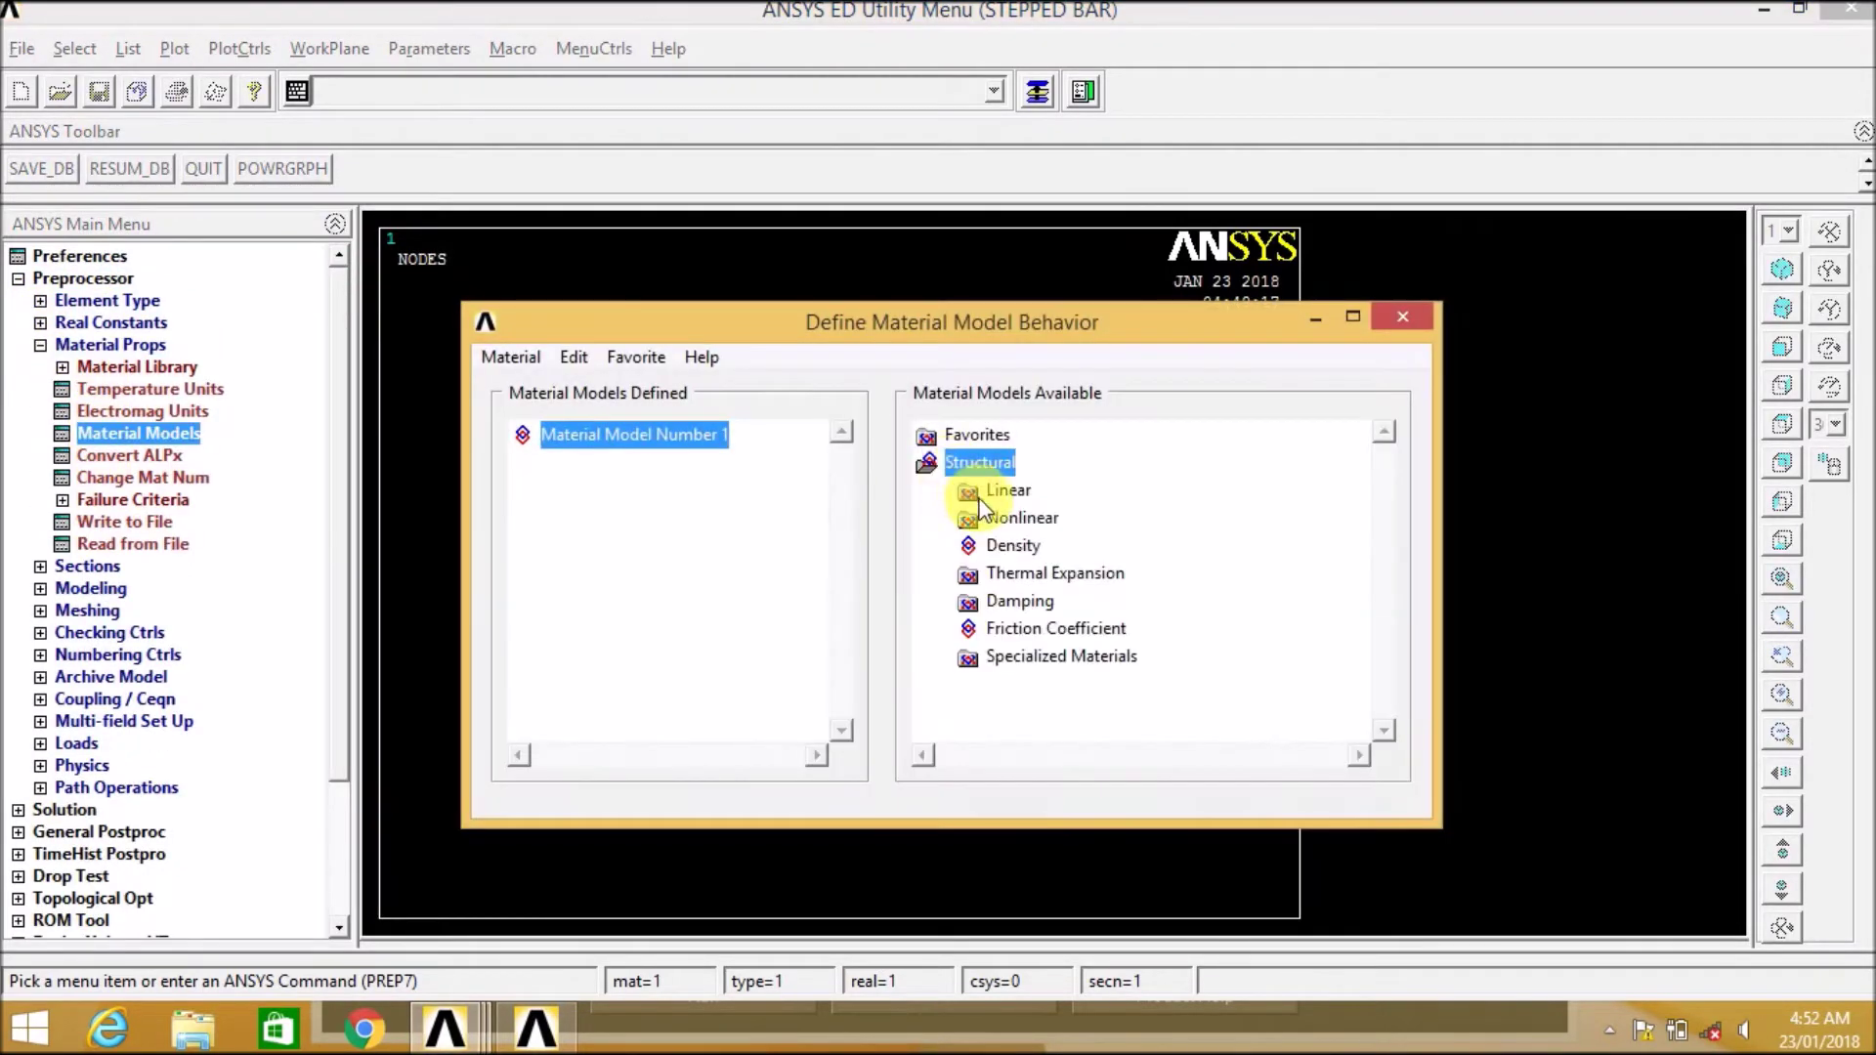
pyautogui.doubleClick(1001, 492)
pyautogui.doubleClick(1040, 518)
pyautogui.doubleClick(1083, 547)
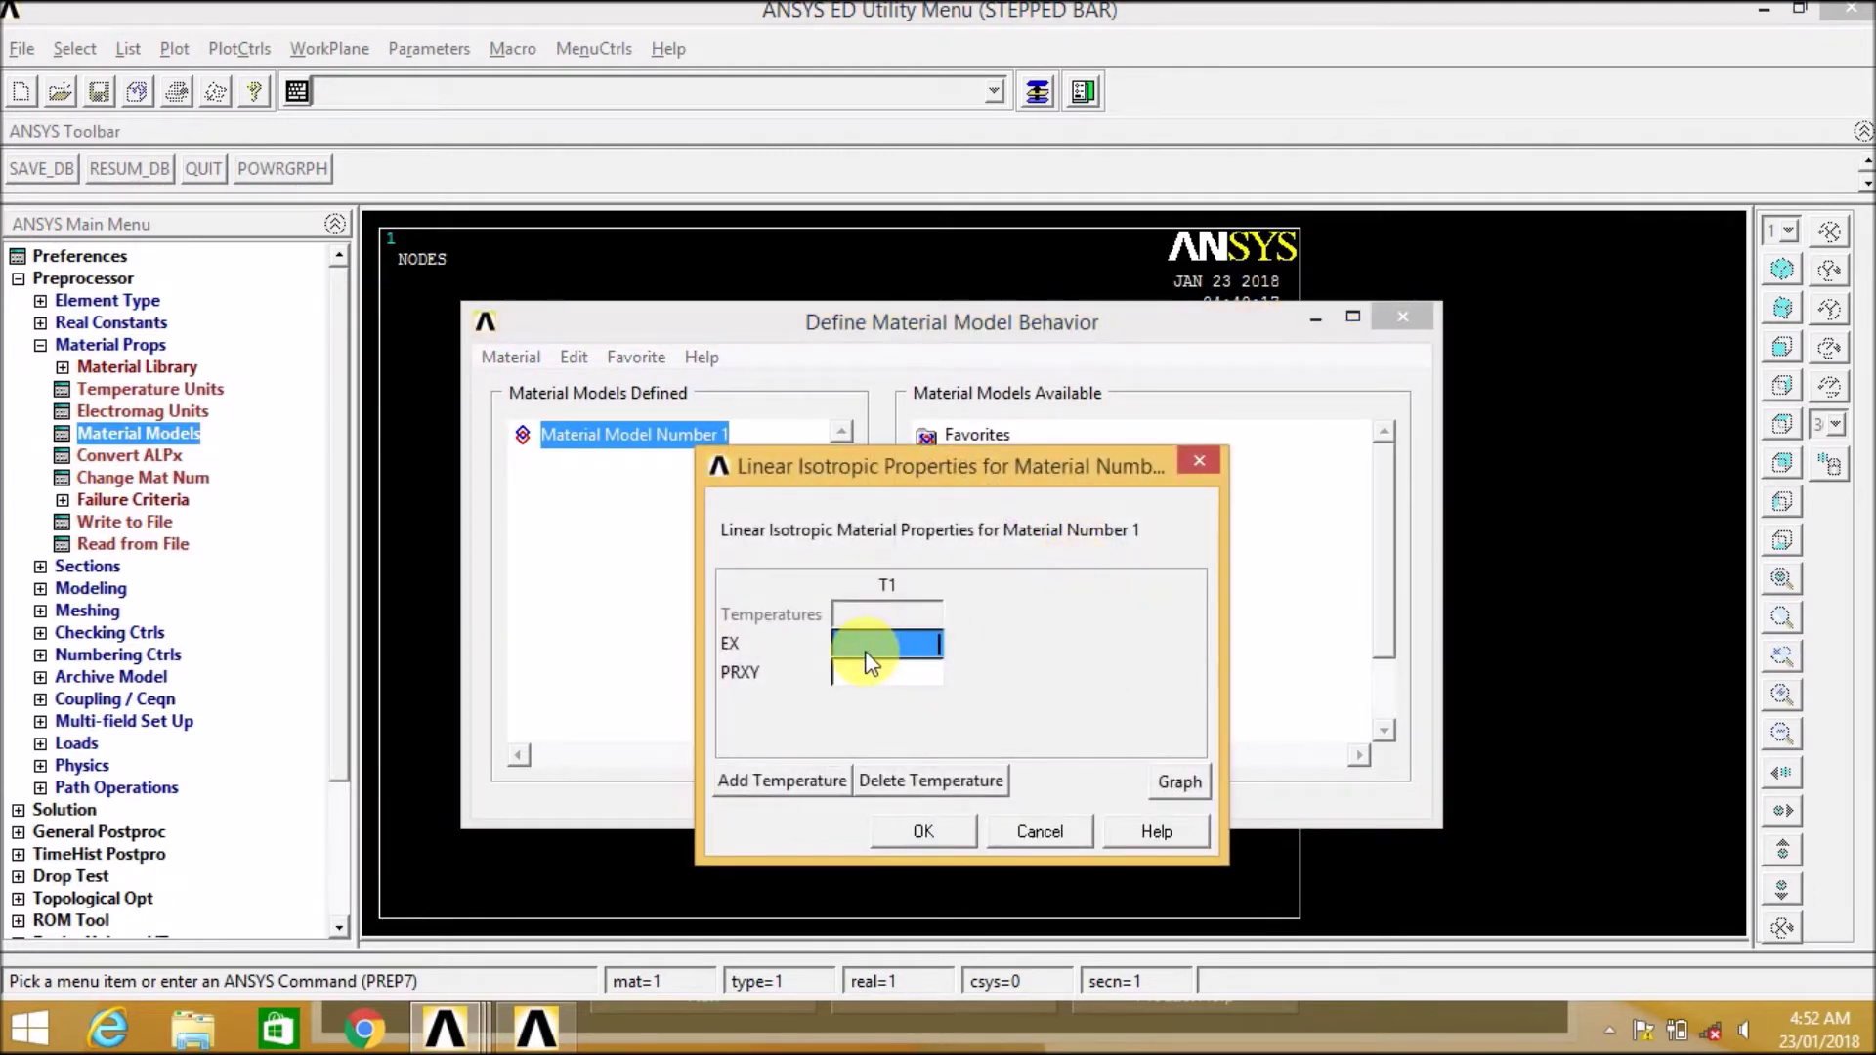
pyautogui.write('2.1e5')
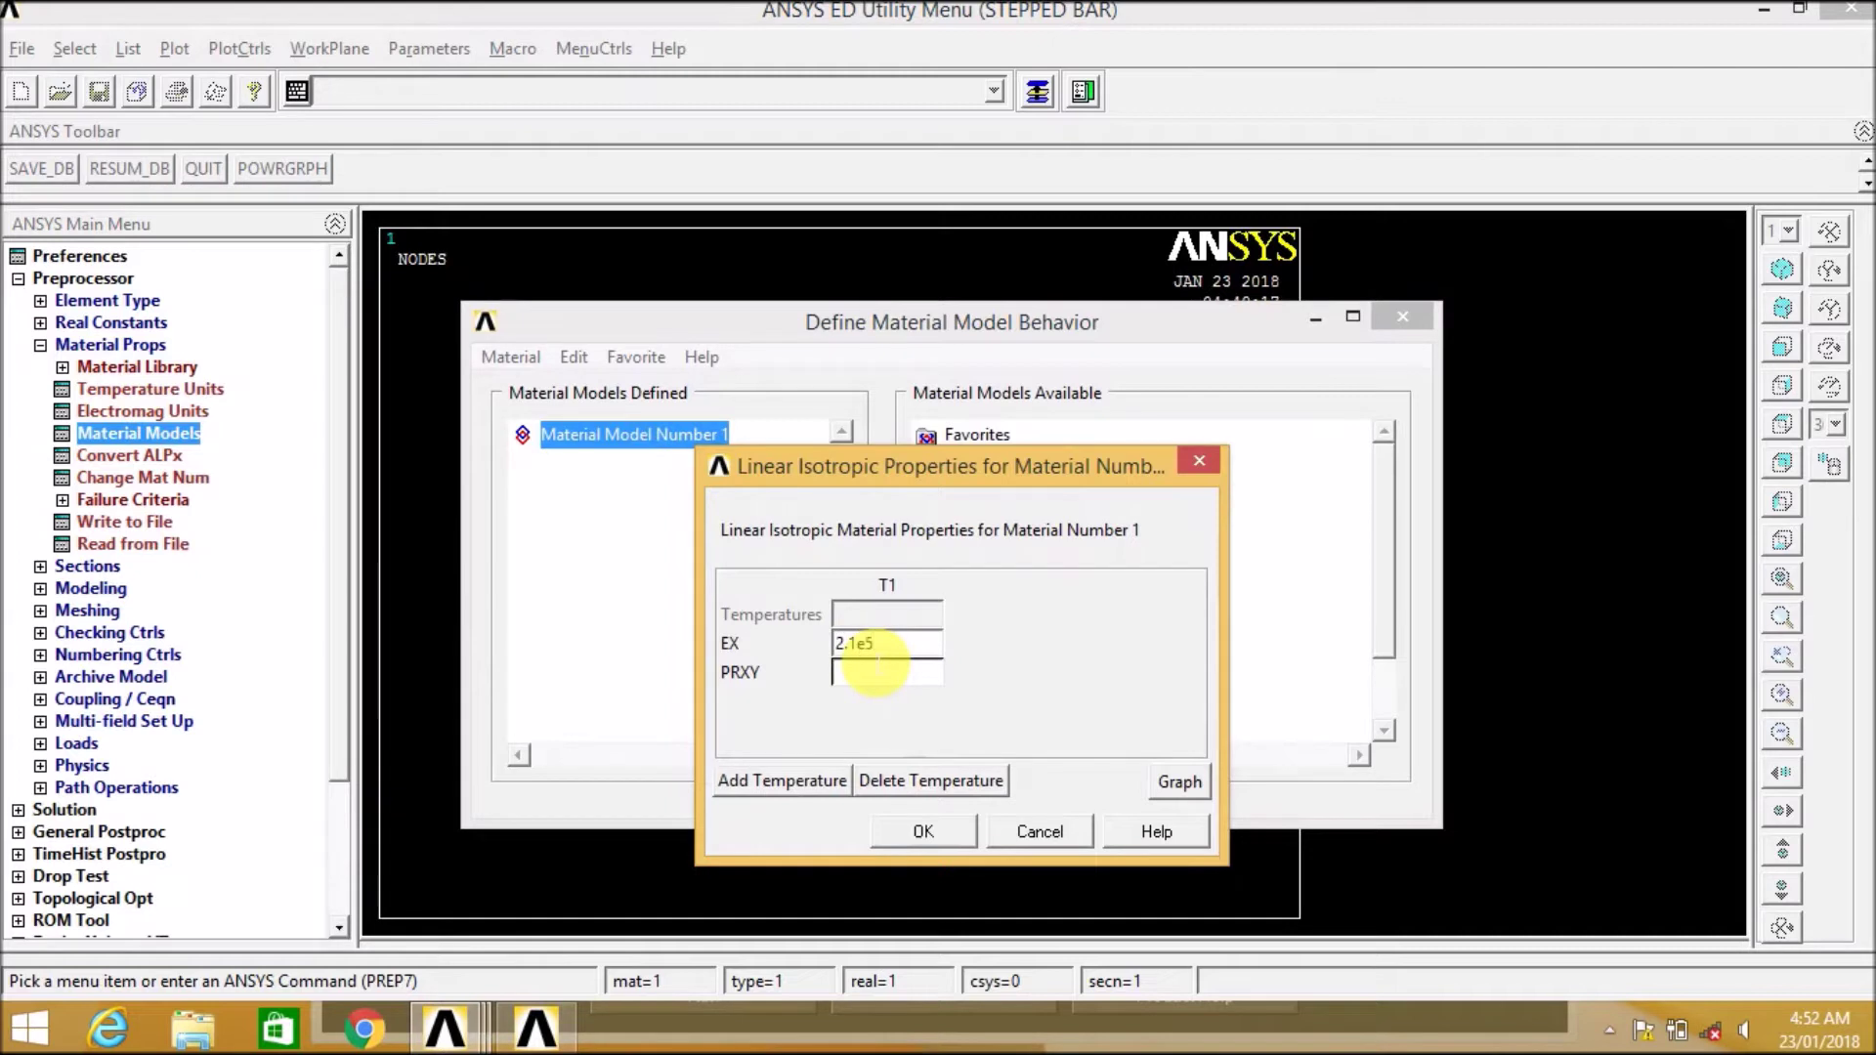
pyautogui.write('0.3')
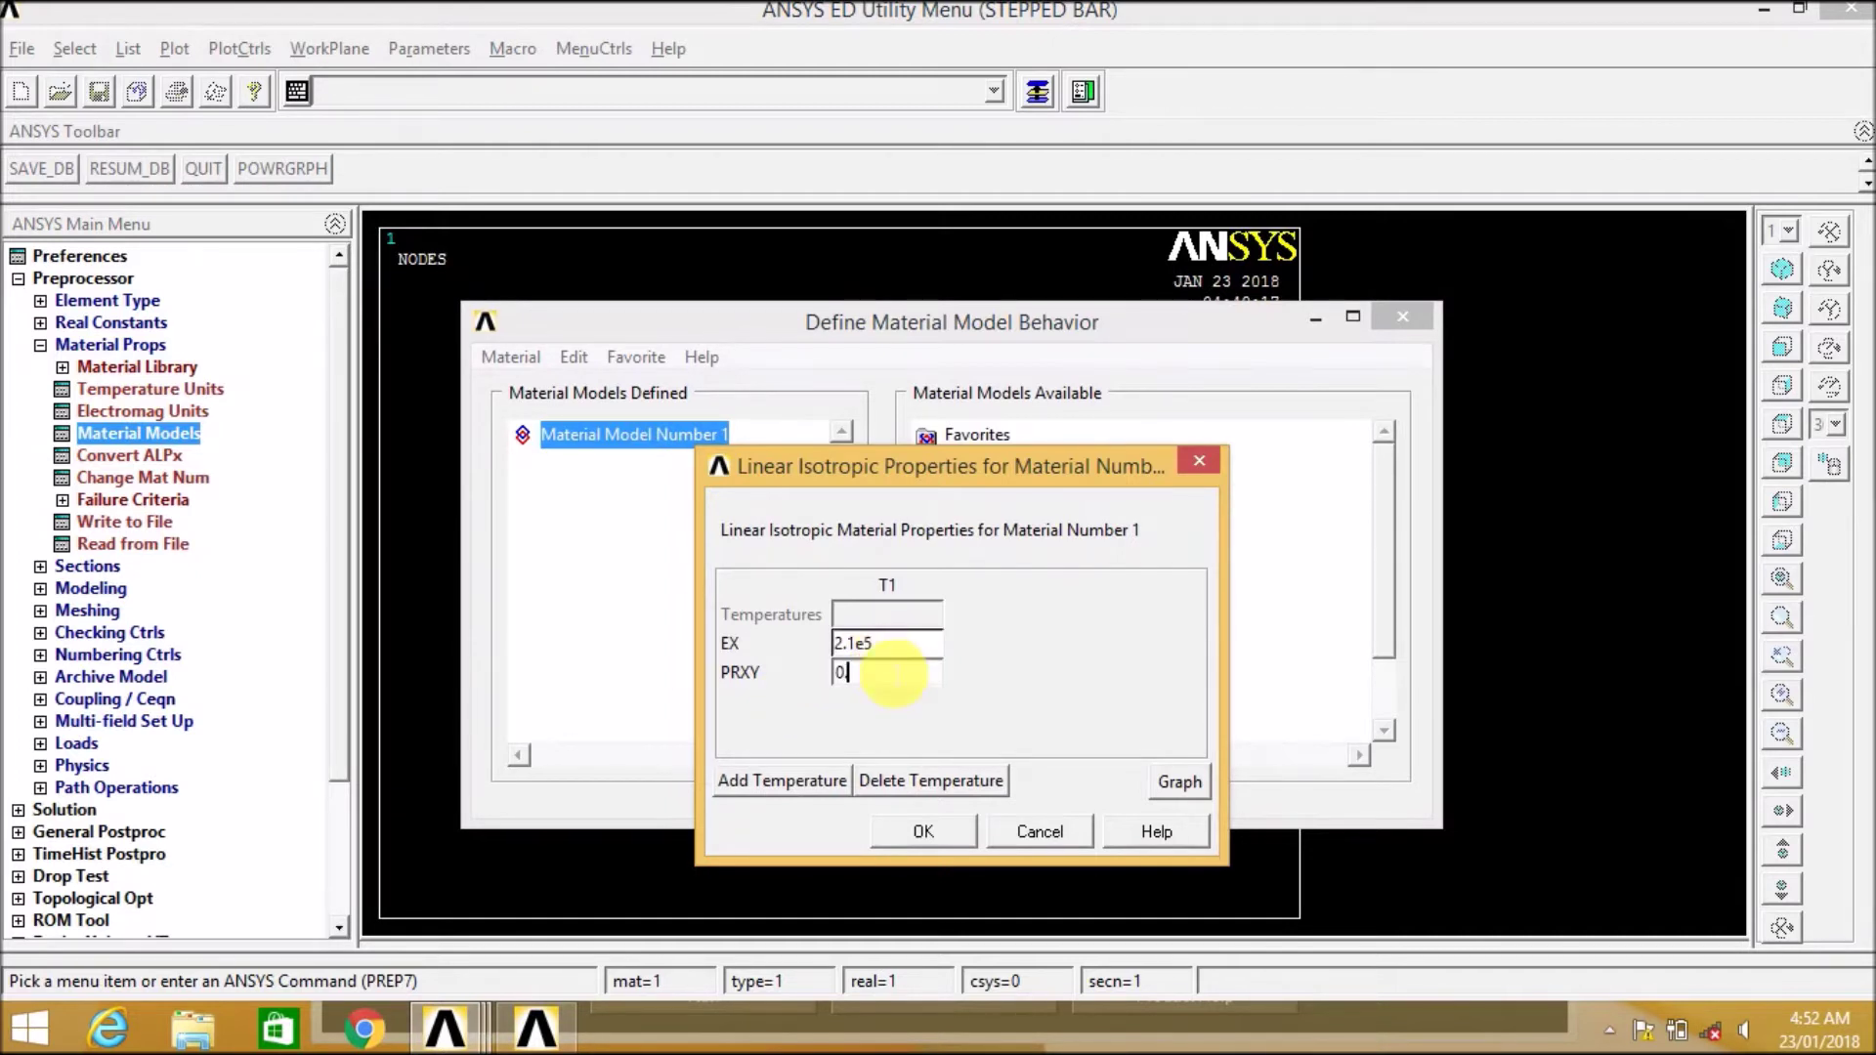
pyautogui.click(899, 832)
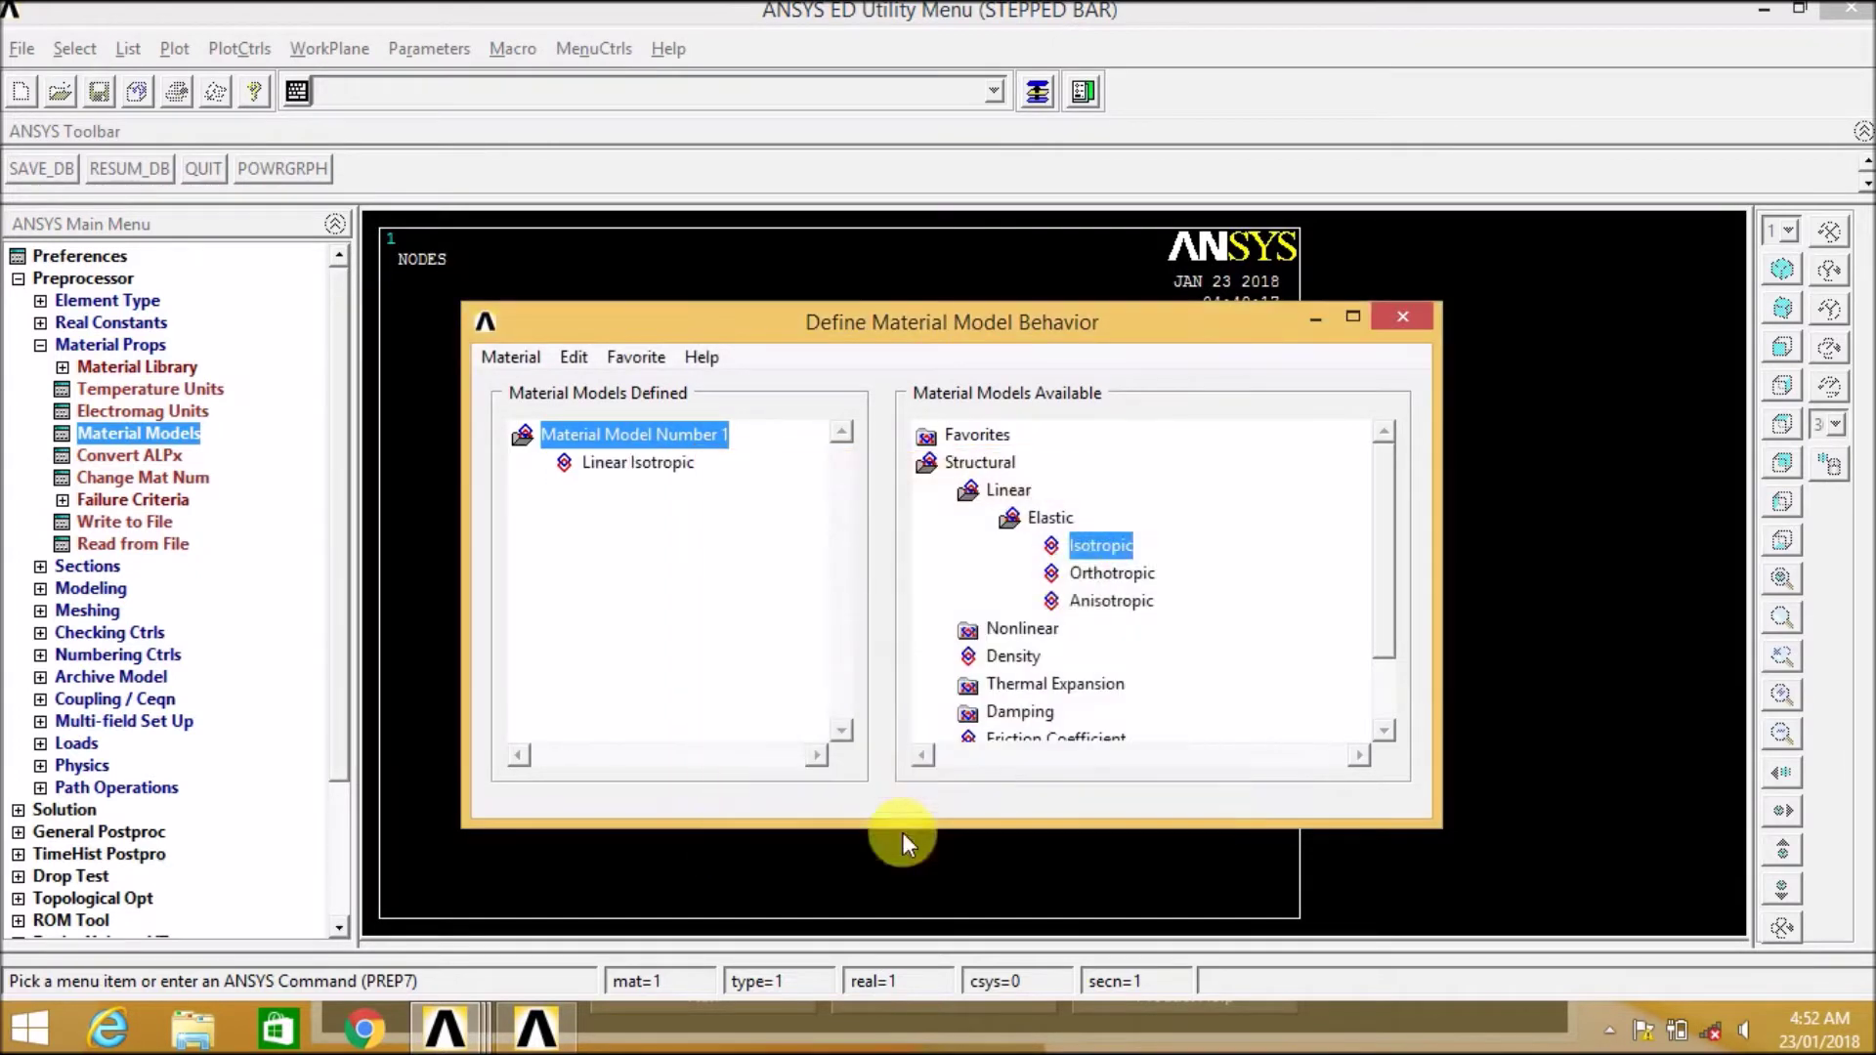
pyautogui.click(1397, 319)
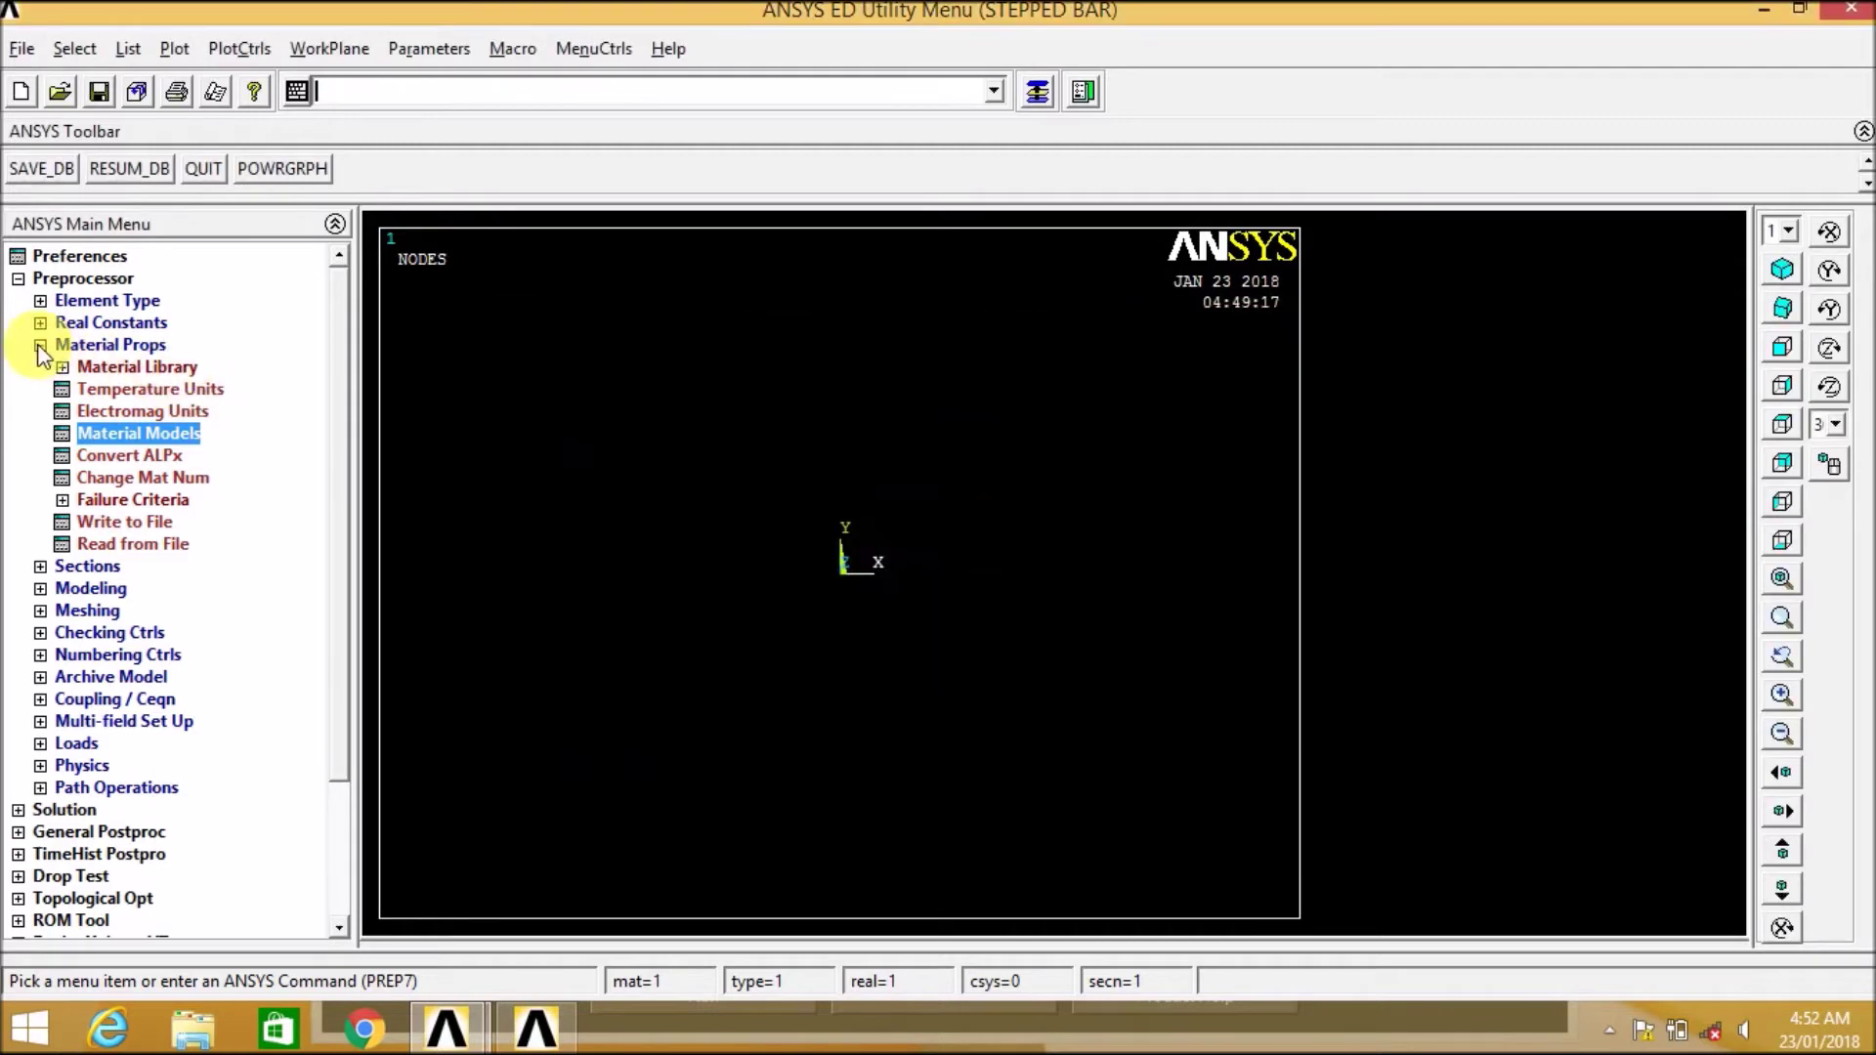
pyautogui.click(40, 345)
# Define common beam section 1 as a solid rectangle offset to the centroid, with B 200 and H 300.
pyautogui.click(44, 368)
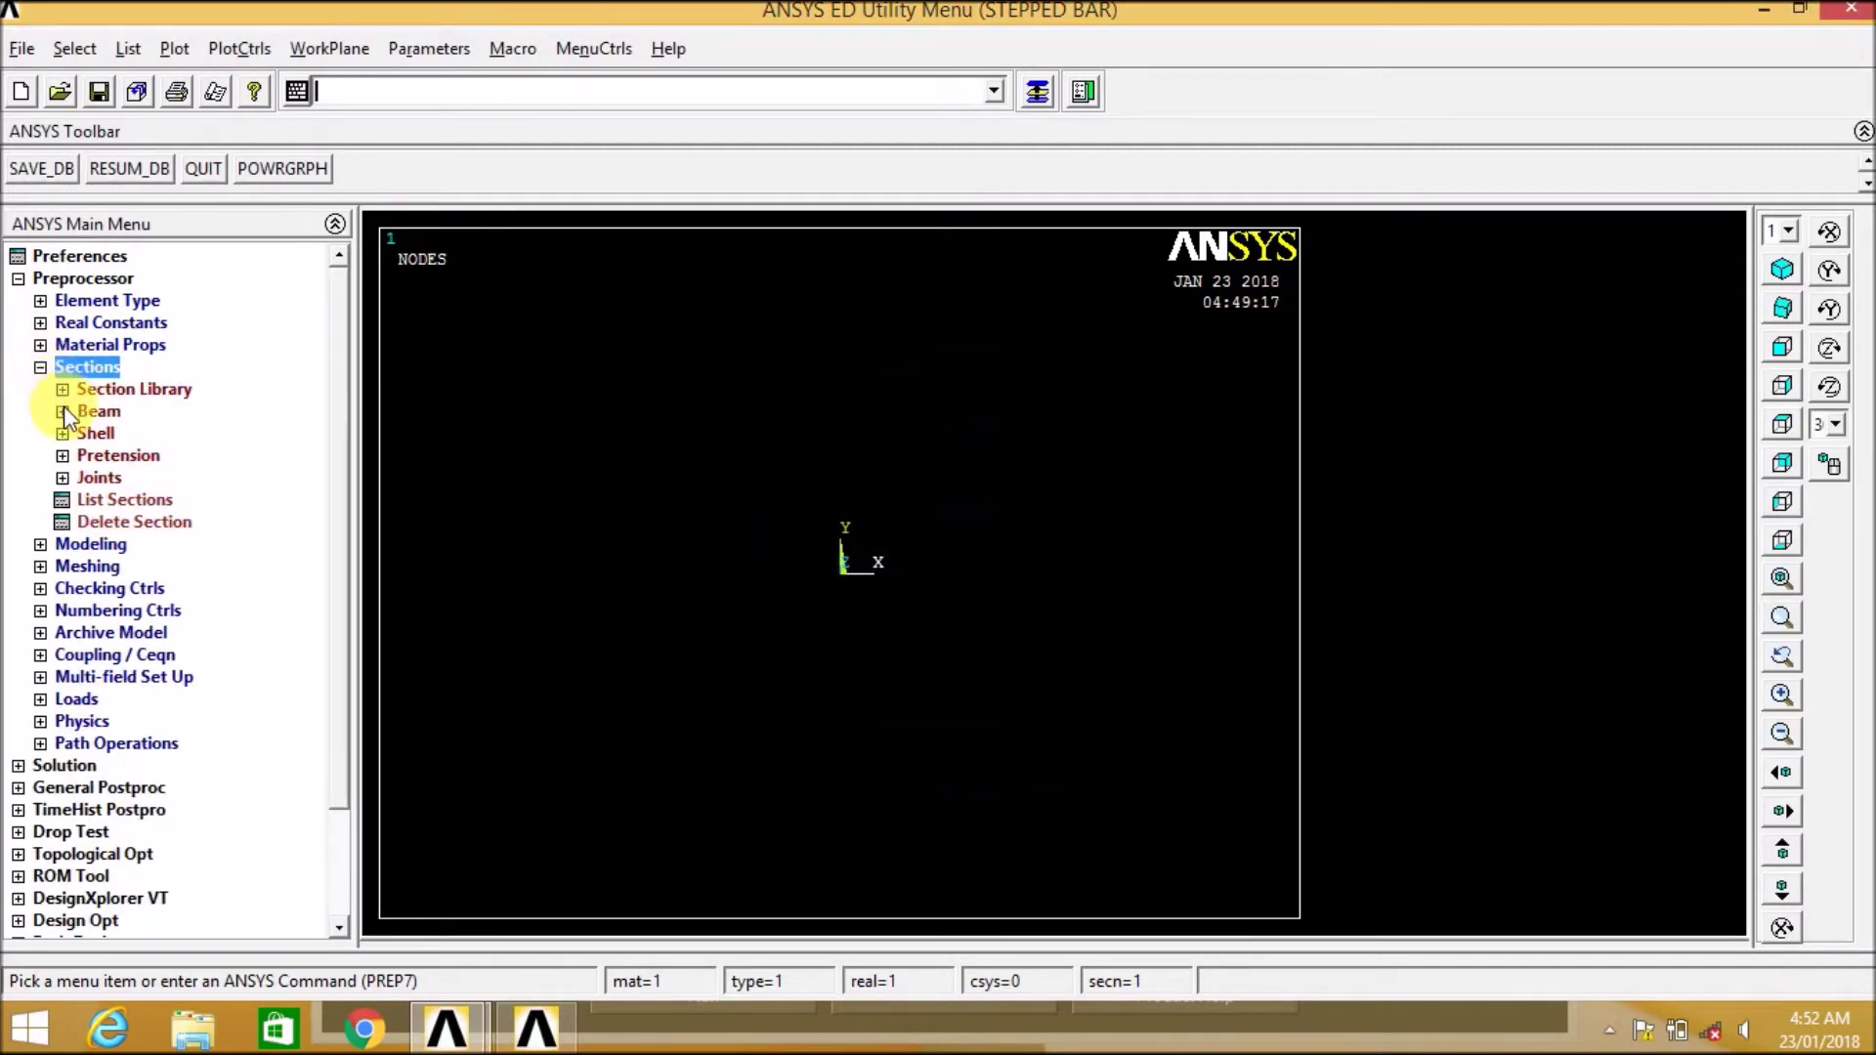
pyautogui.click(62, 410)
pyautogui.click(86, 433)
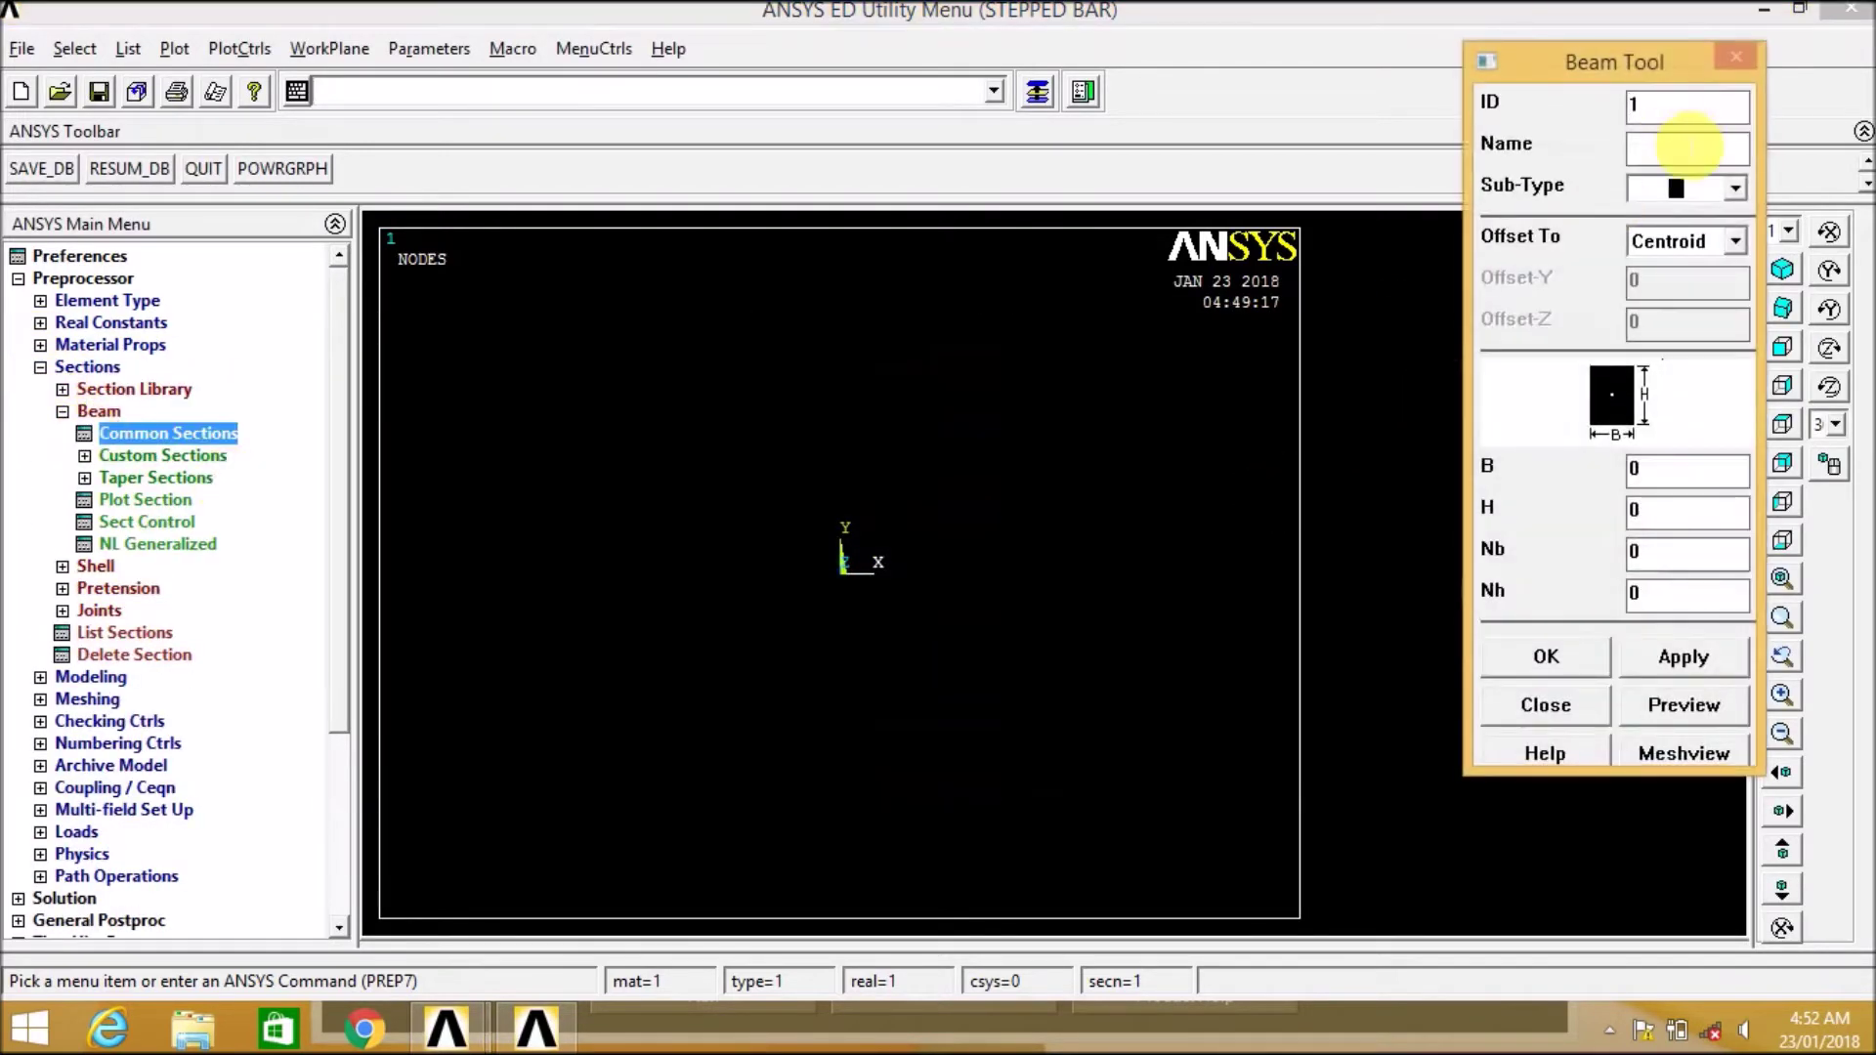
pyautogui.click(1731, 241)
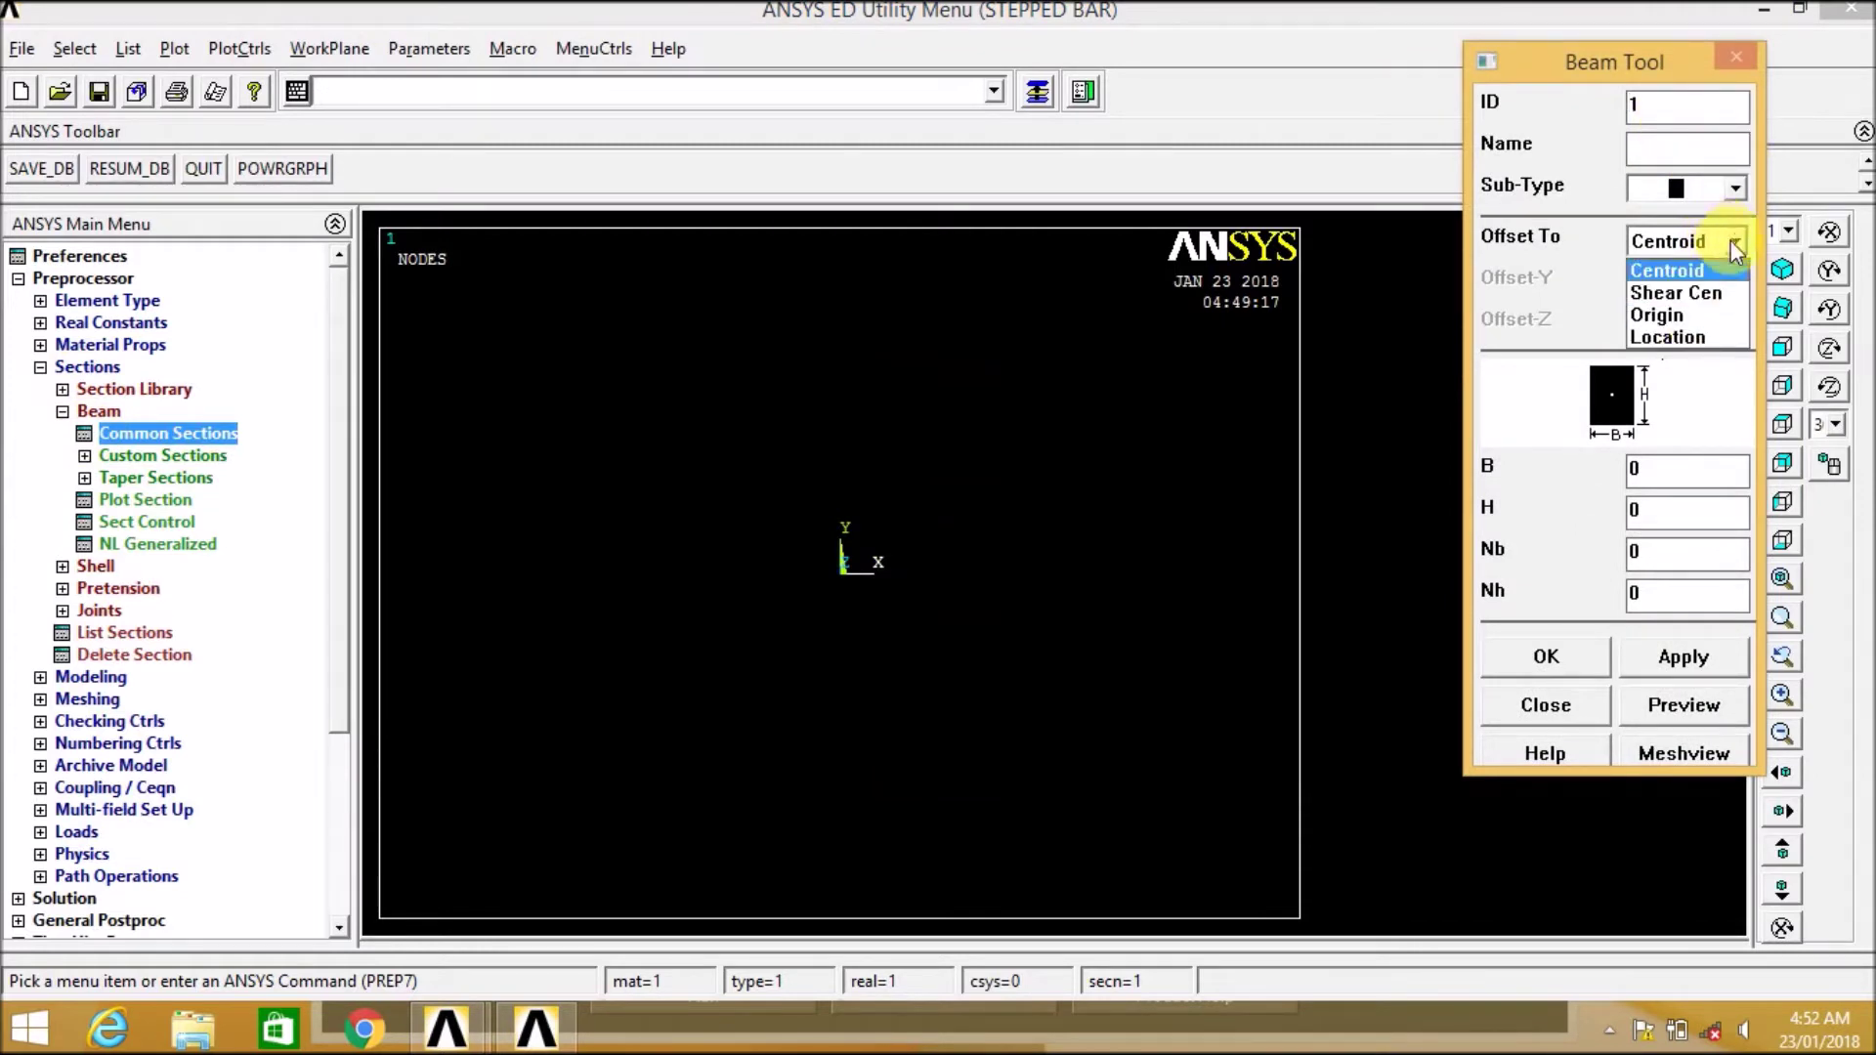
pyautogui.click(1731, 241)
pyautogui.click(1731, 187)
pyautogui.click(1725, 187)
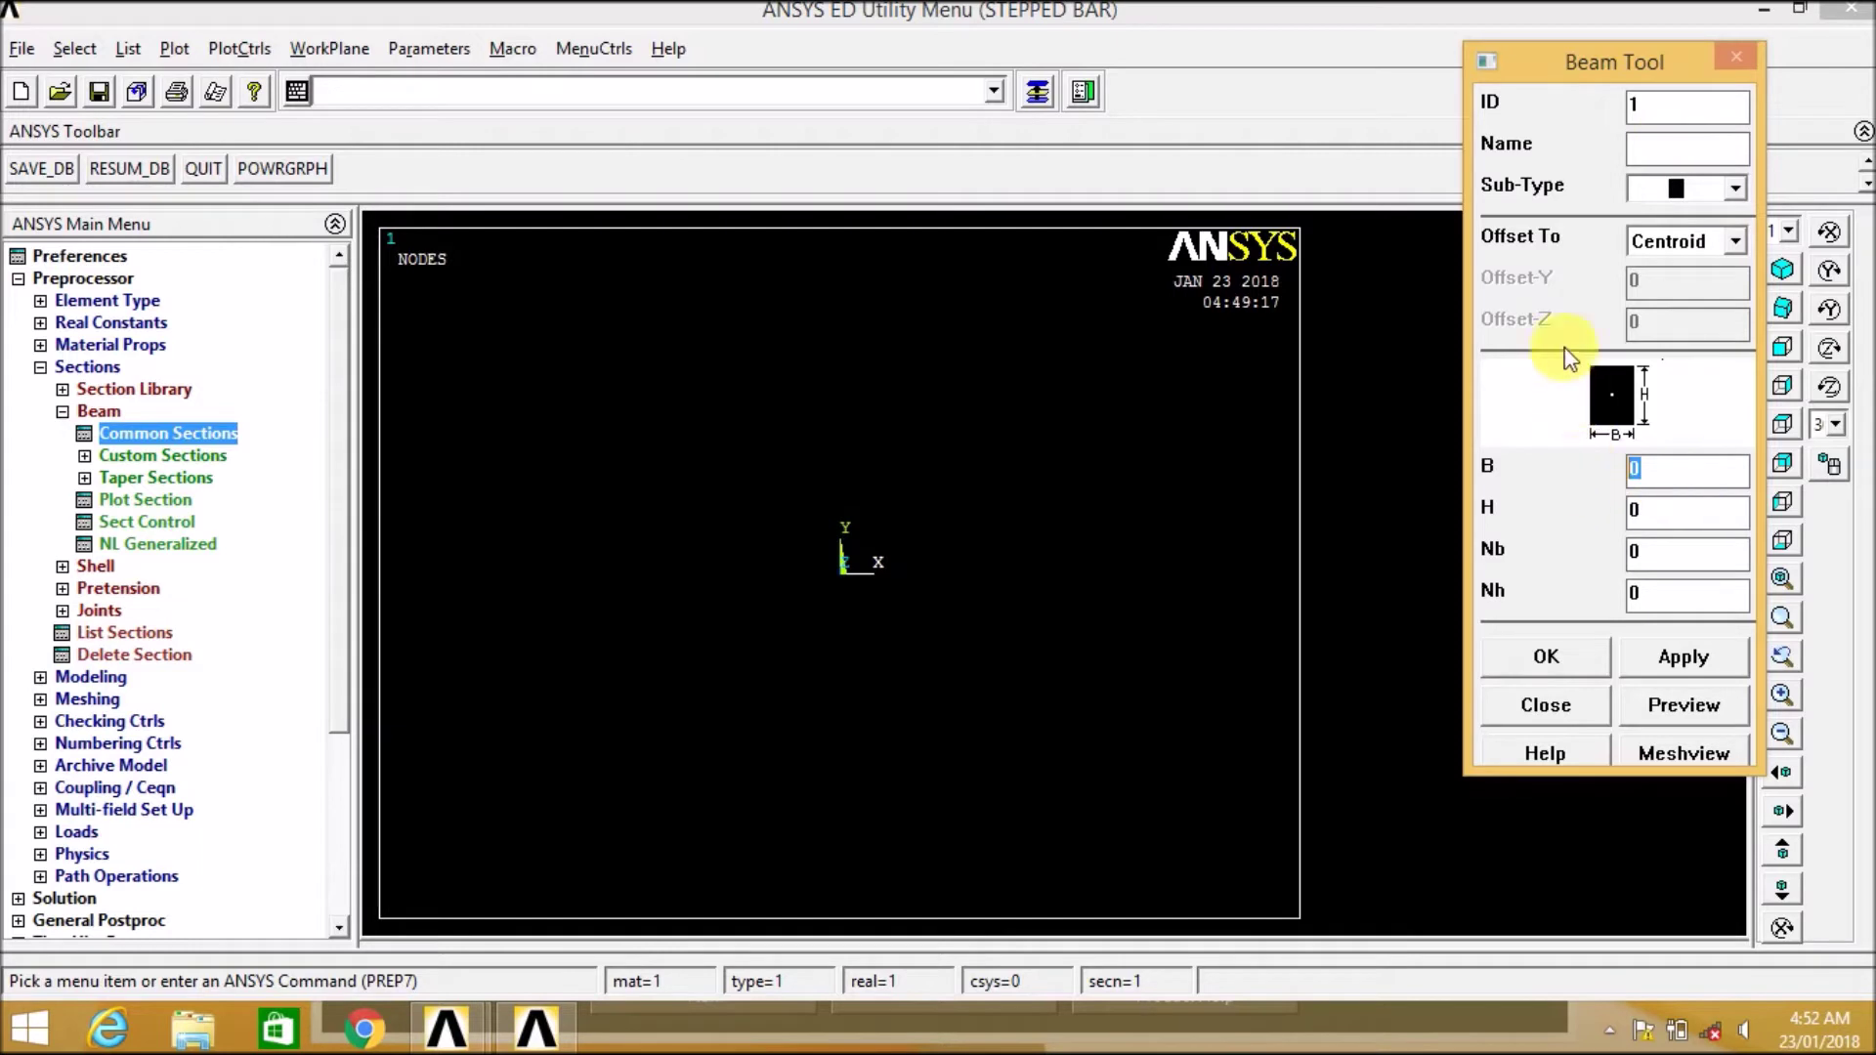
pyautogui.doubleClick(1637, 467)
pyautogui.write('200')
pyautogui.doubleClick(1631, 510)
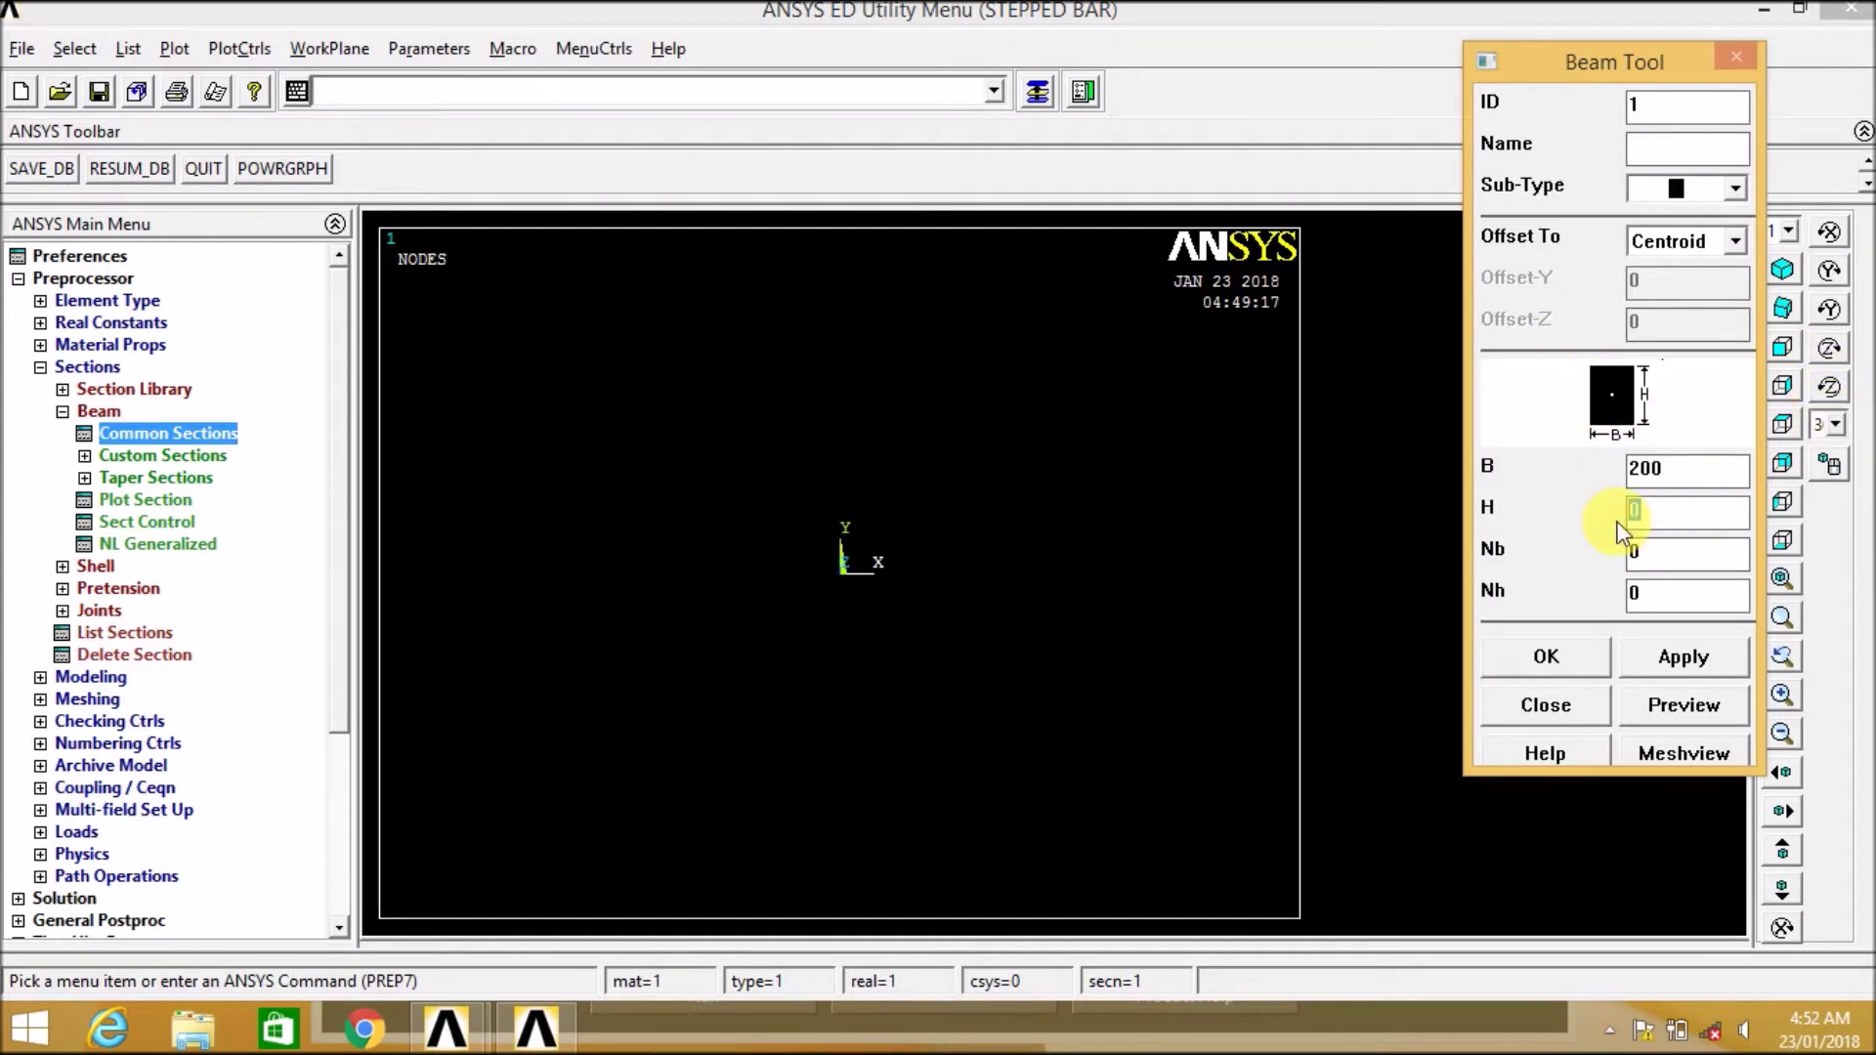
pyautogui.write('300')
pyautogui.click(1552, 661)
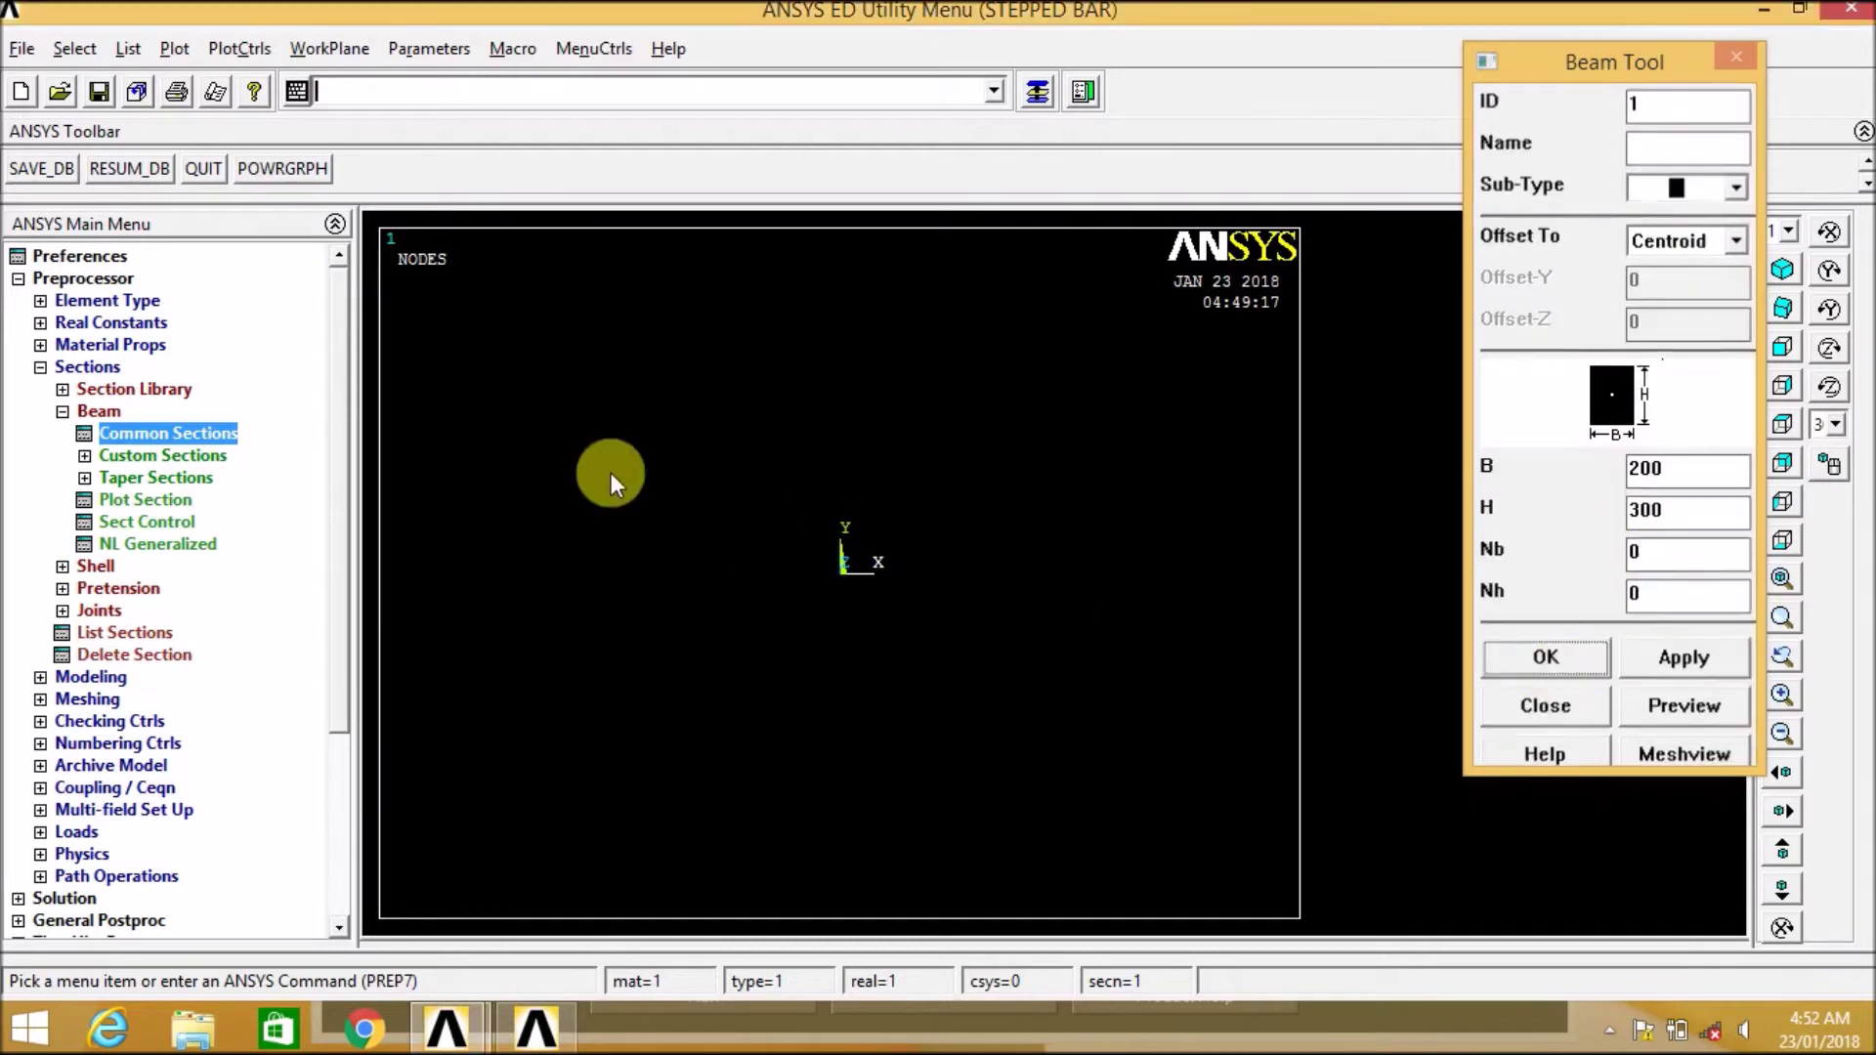
pyautogui.click(81, 410)
pyautogui.click(40, 367)
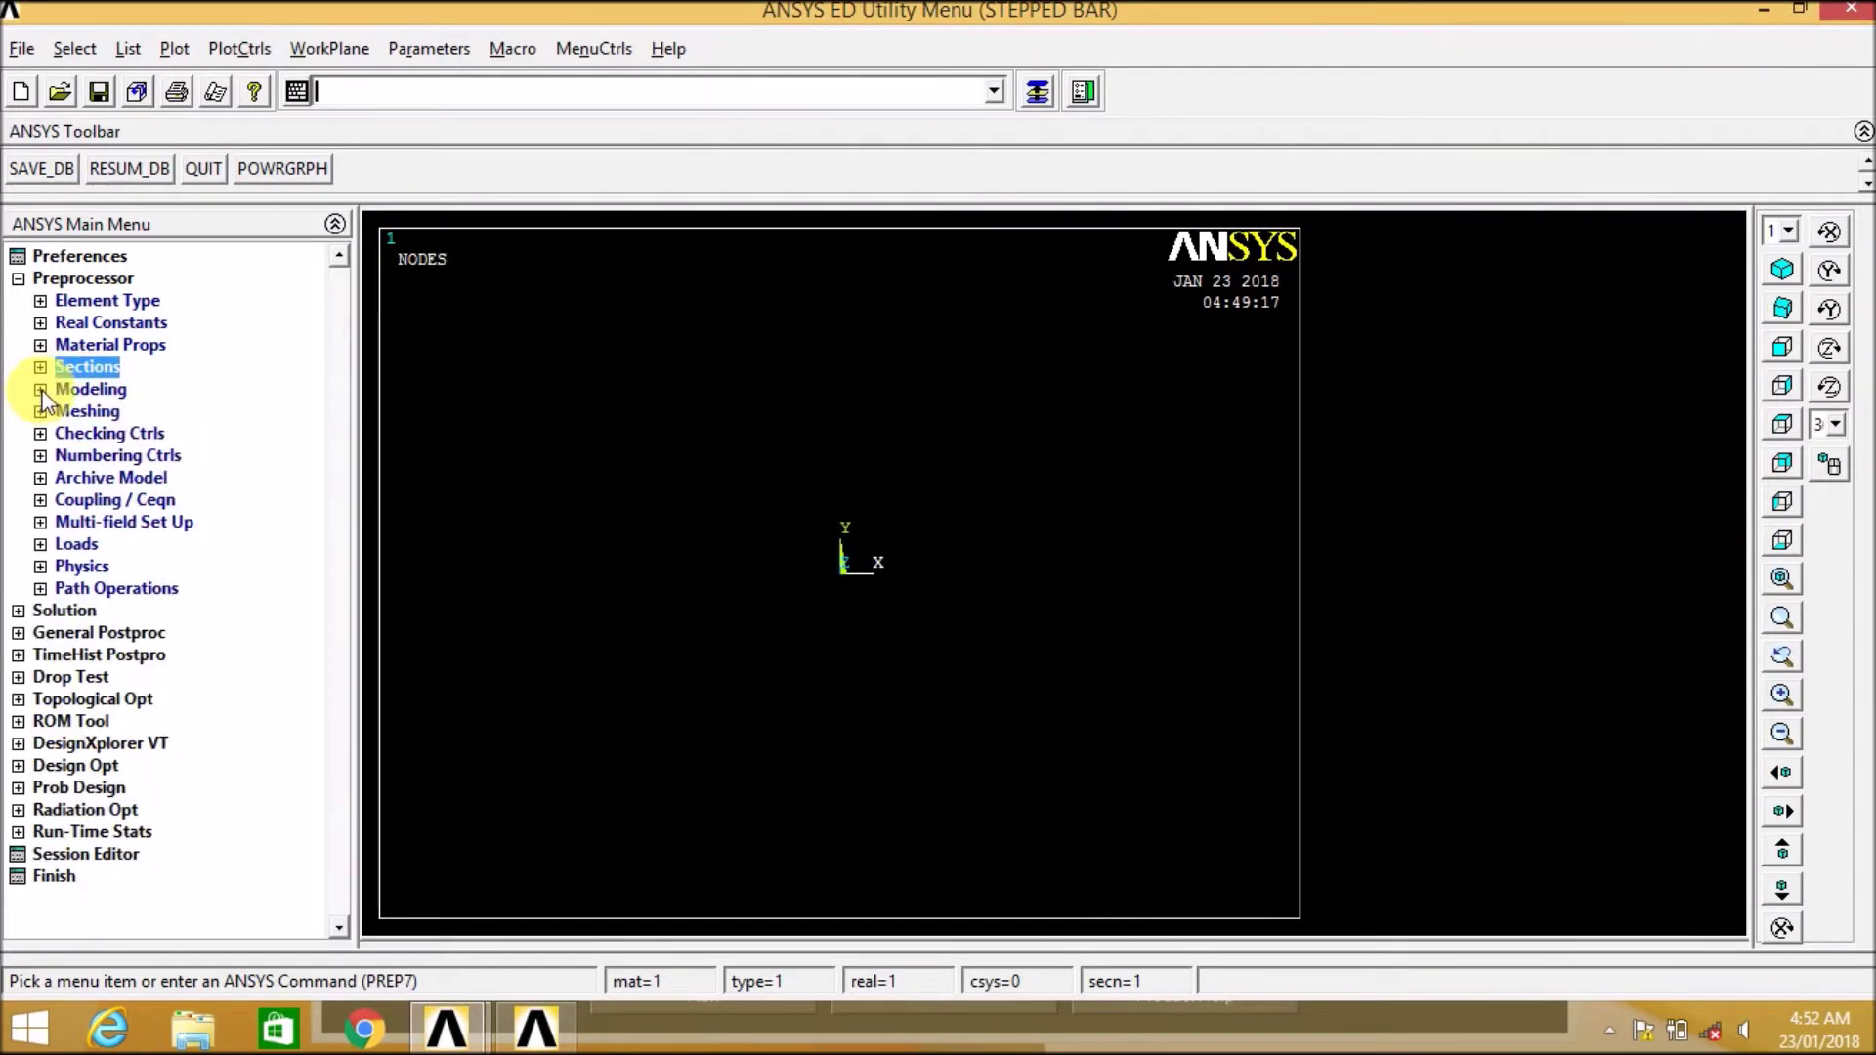
# Create keypoint 1 at the origin of the active coordinate system by leaving its location blank.
pyautogui.click(44, 389)
pyautogui.click(62, 412)
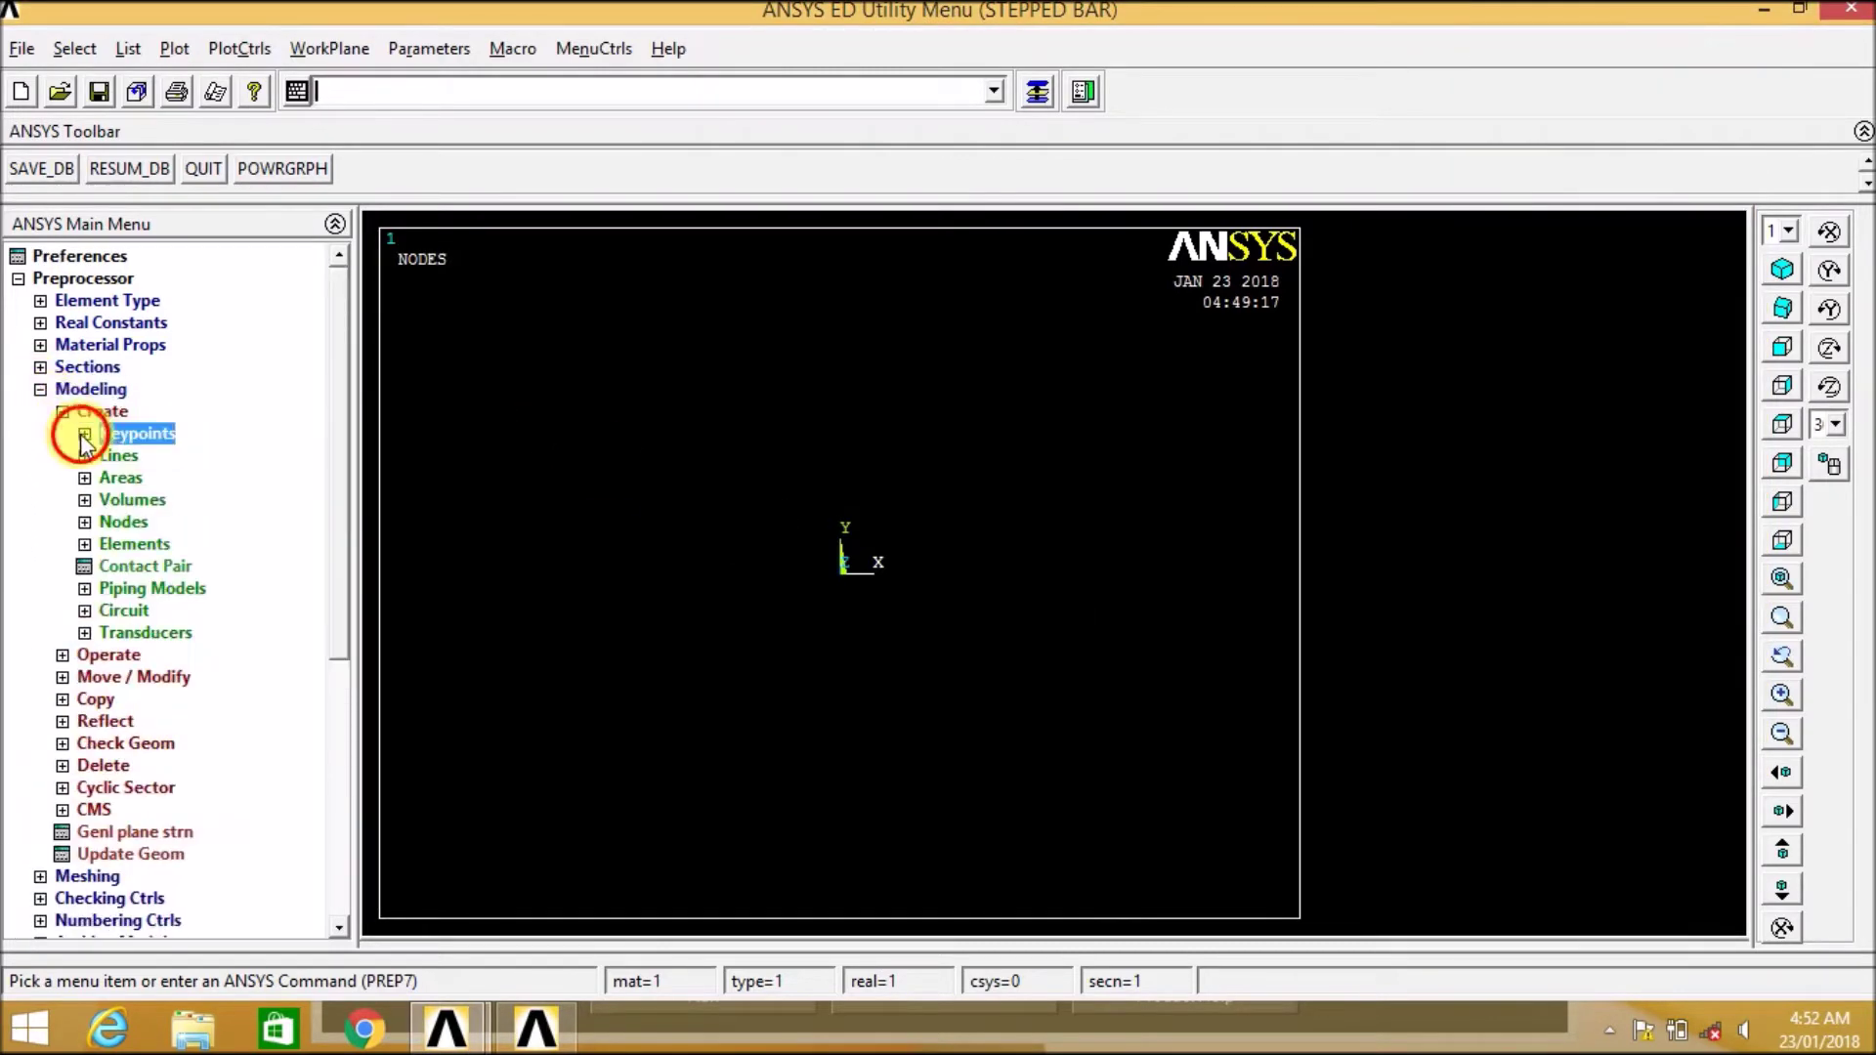
pyautogui.click(85, 434)
pyautogui.click(126, 475)
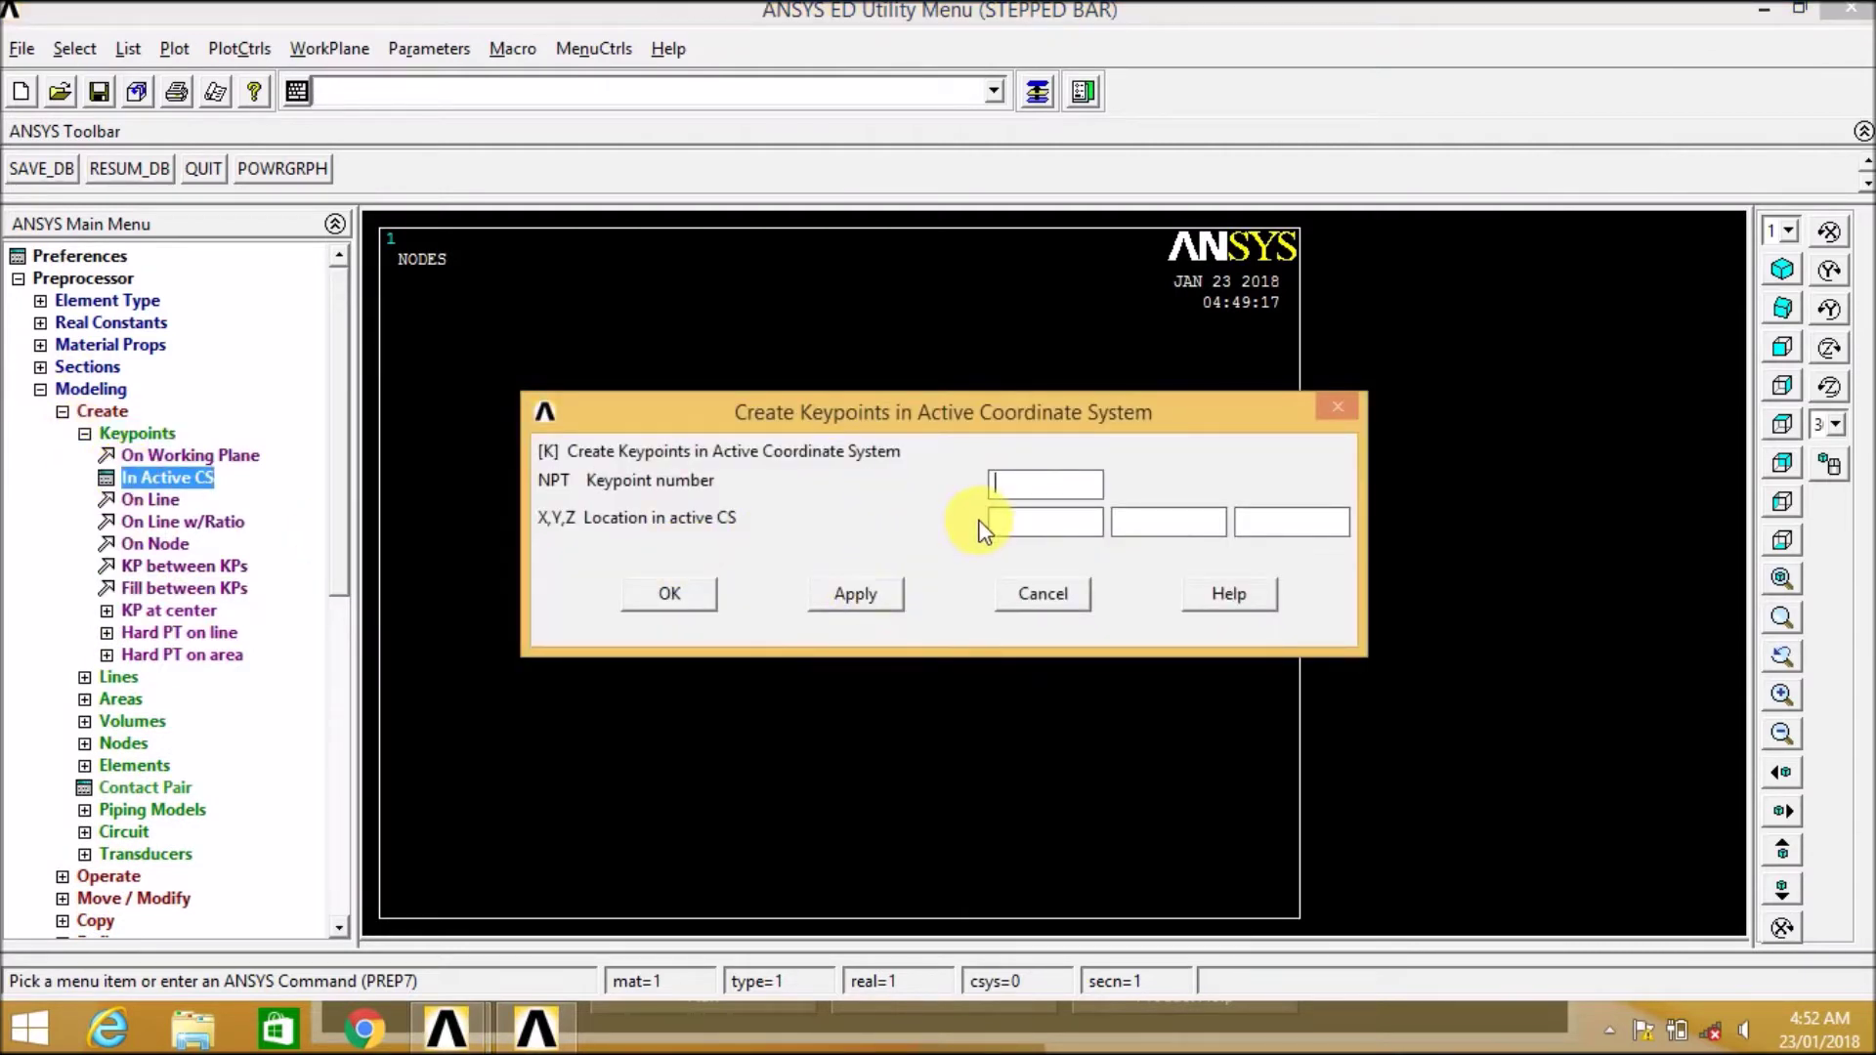
pyautogui.write('1')
pyautogui.click(856, 594)
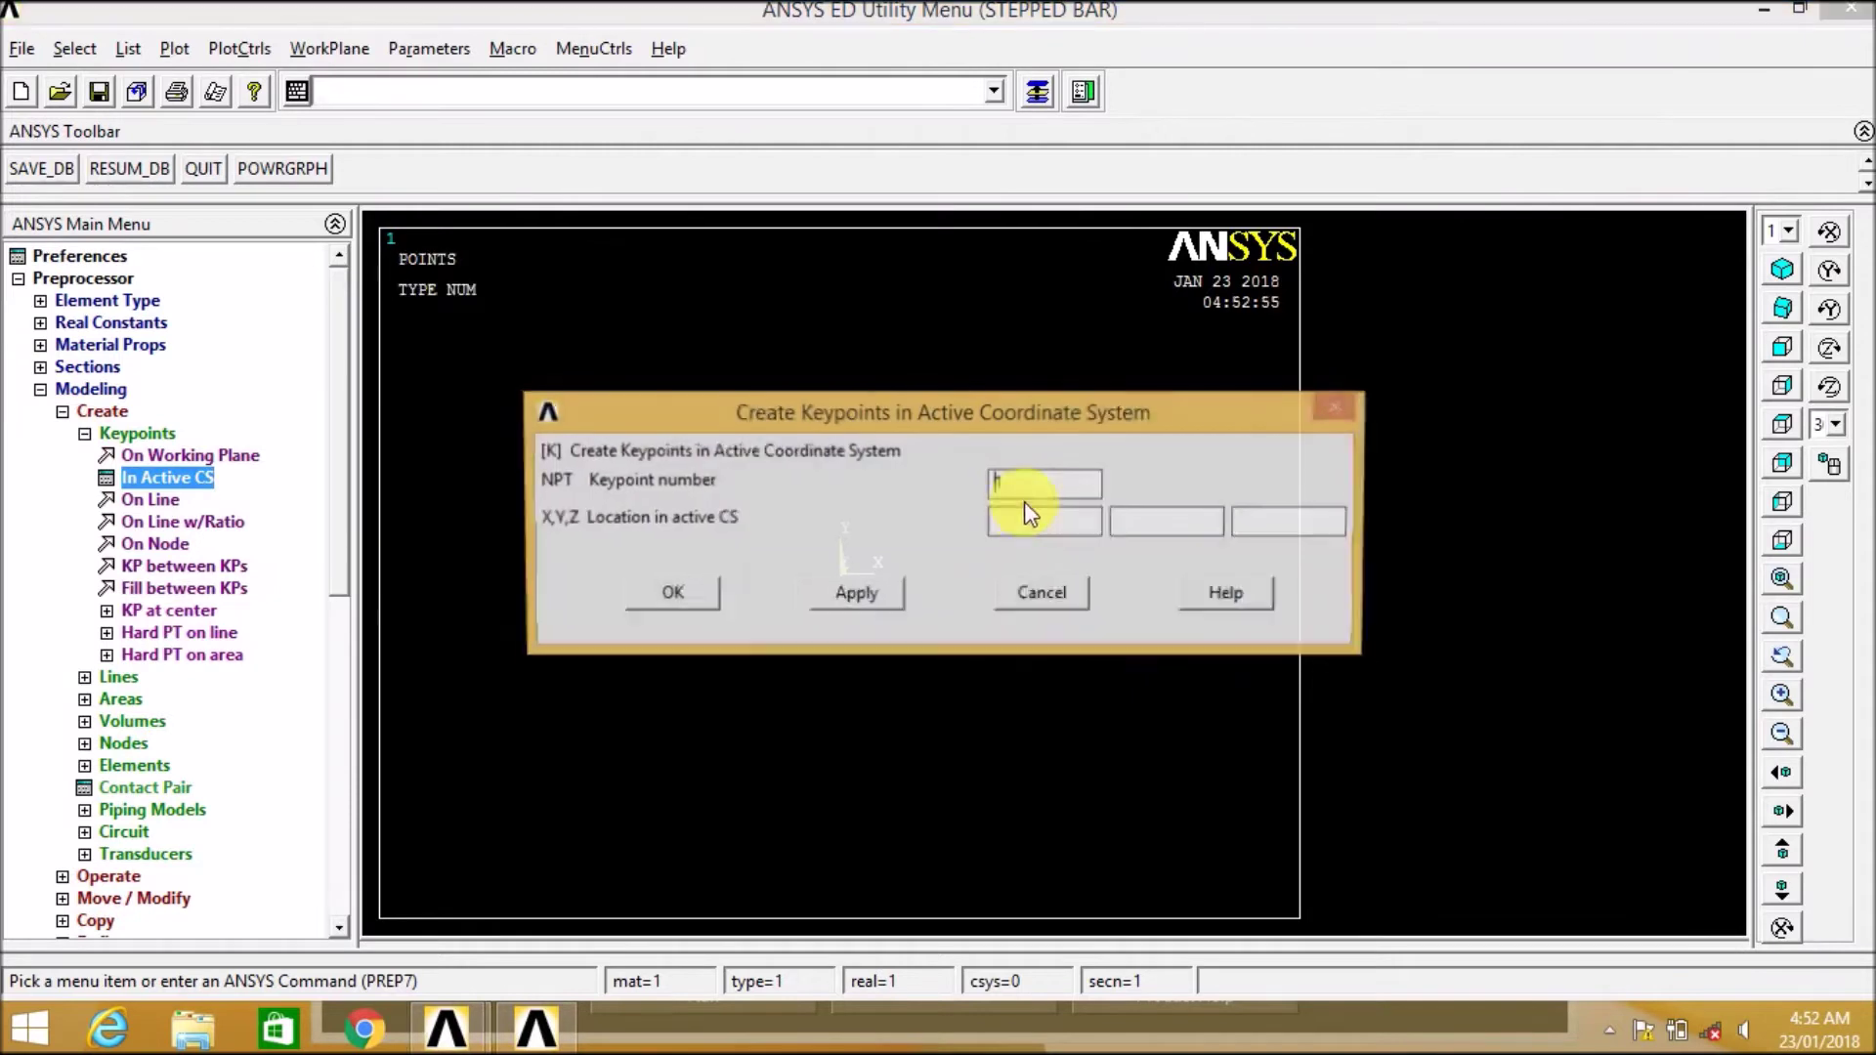
# Create keypoint 2 at X 5000 in the active coordinate system and finish keypoint creation.
pyautogui.doubleClick(1002, 485)
pyautogui.write('2')
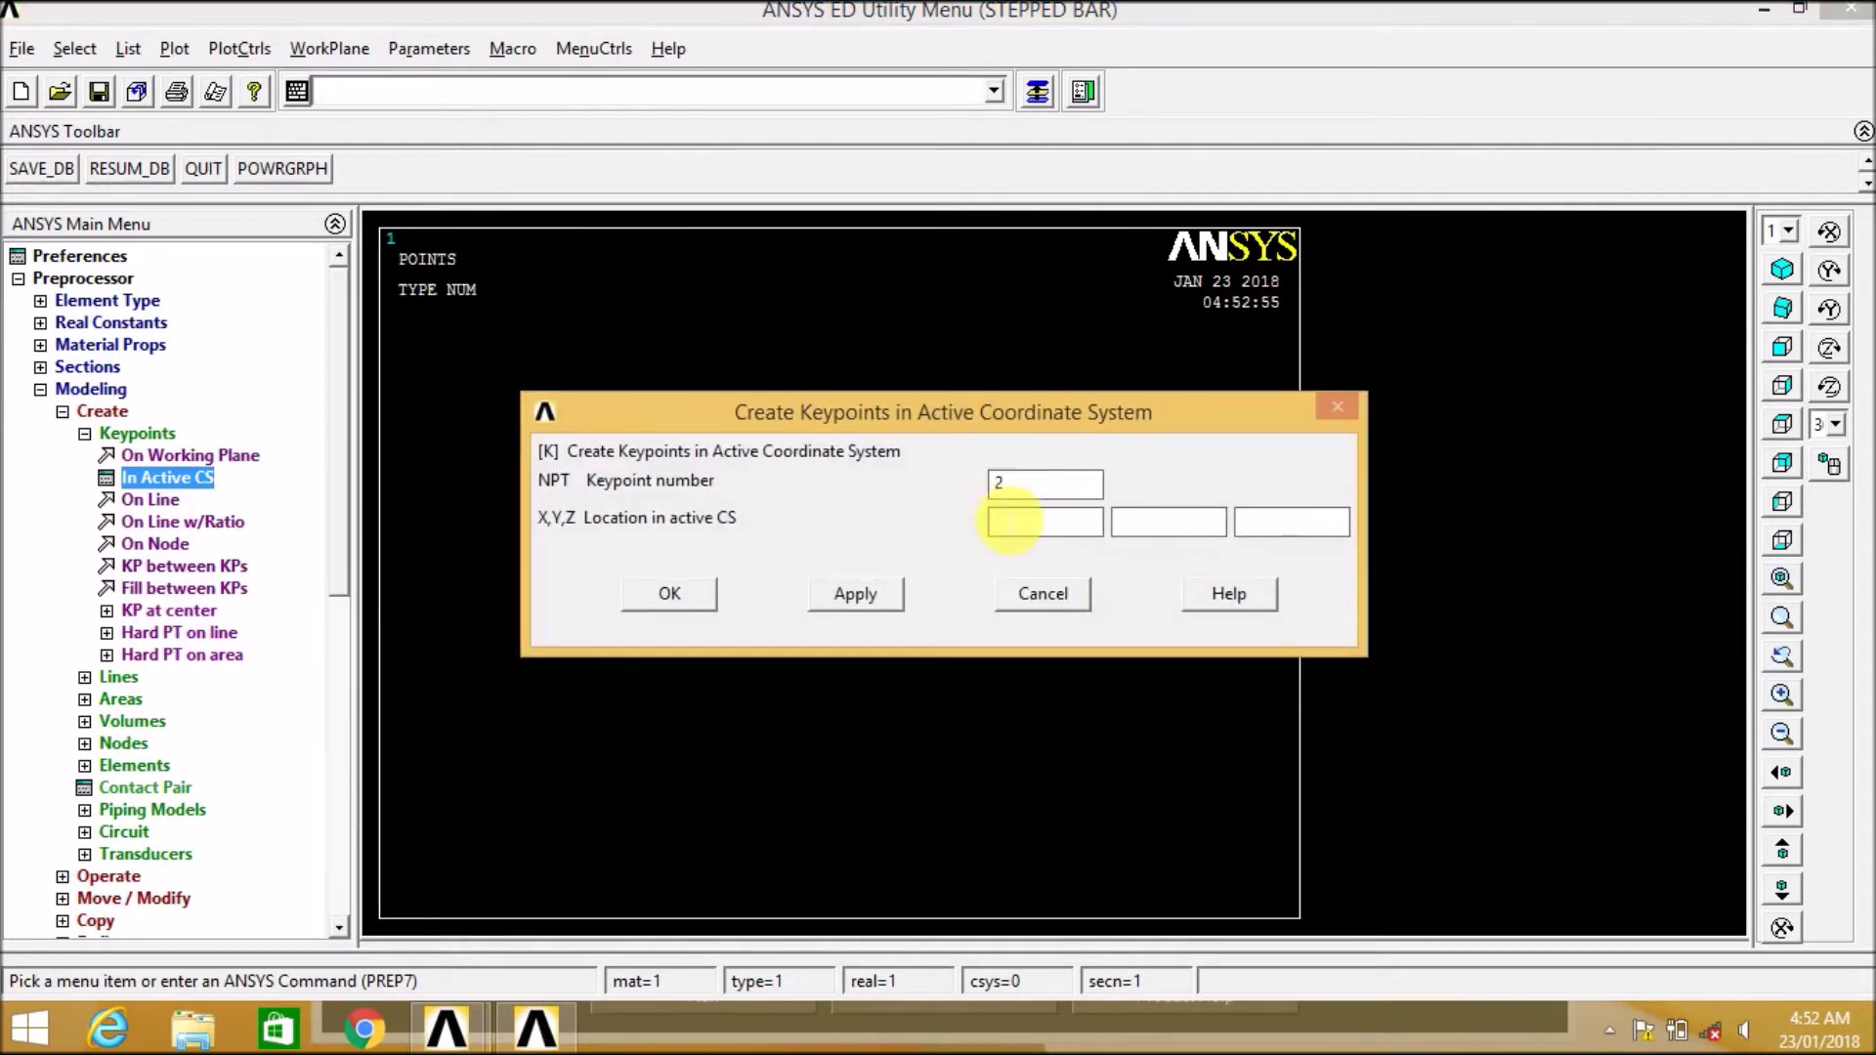
pyautogui.click(1023, 526)
pyautogui.write('5000')
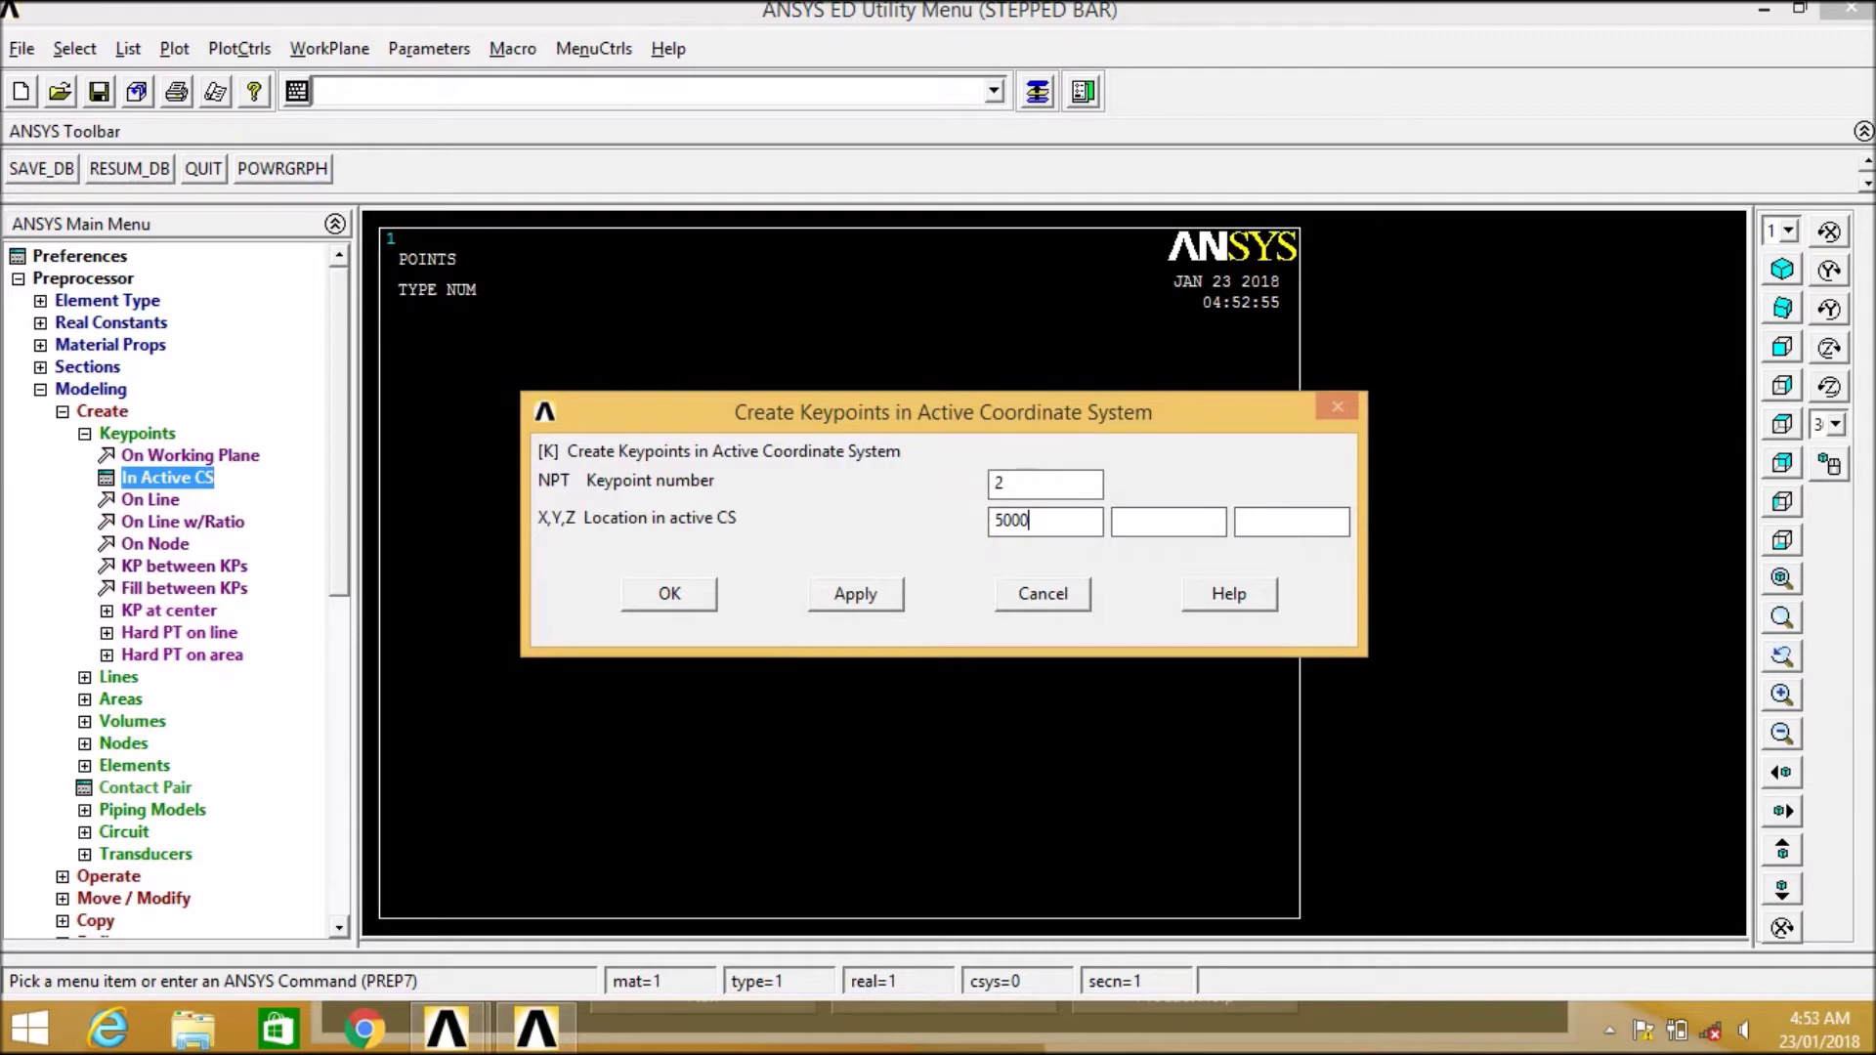
pyautogui.click(986, 527)
pyautogui.click(672, 594)
pyautogui.click(84, 433)
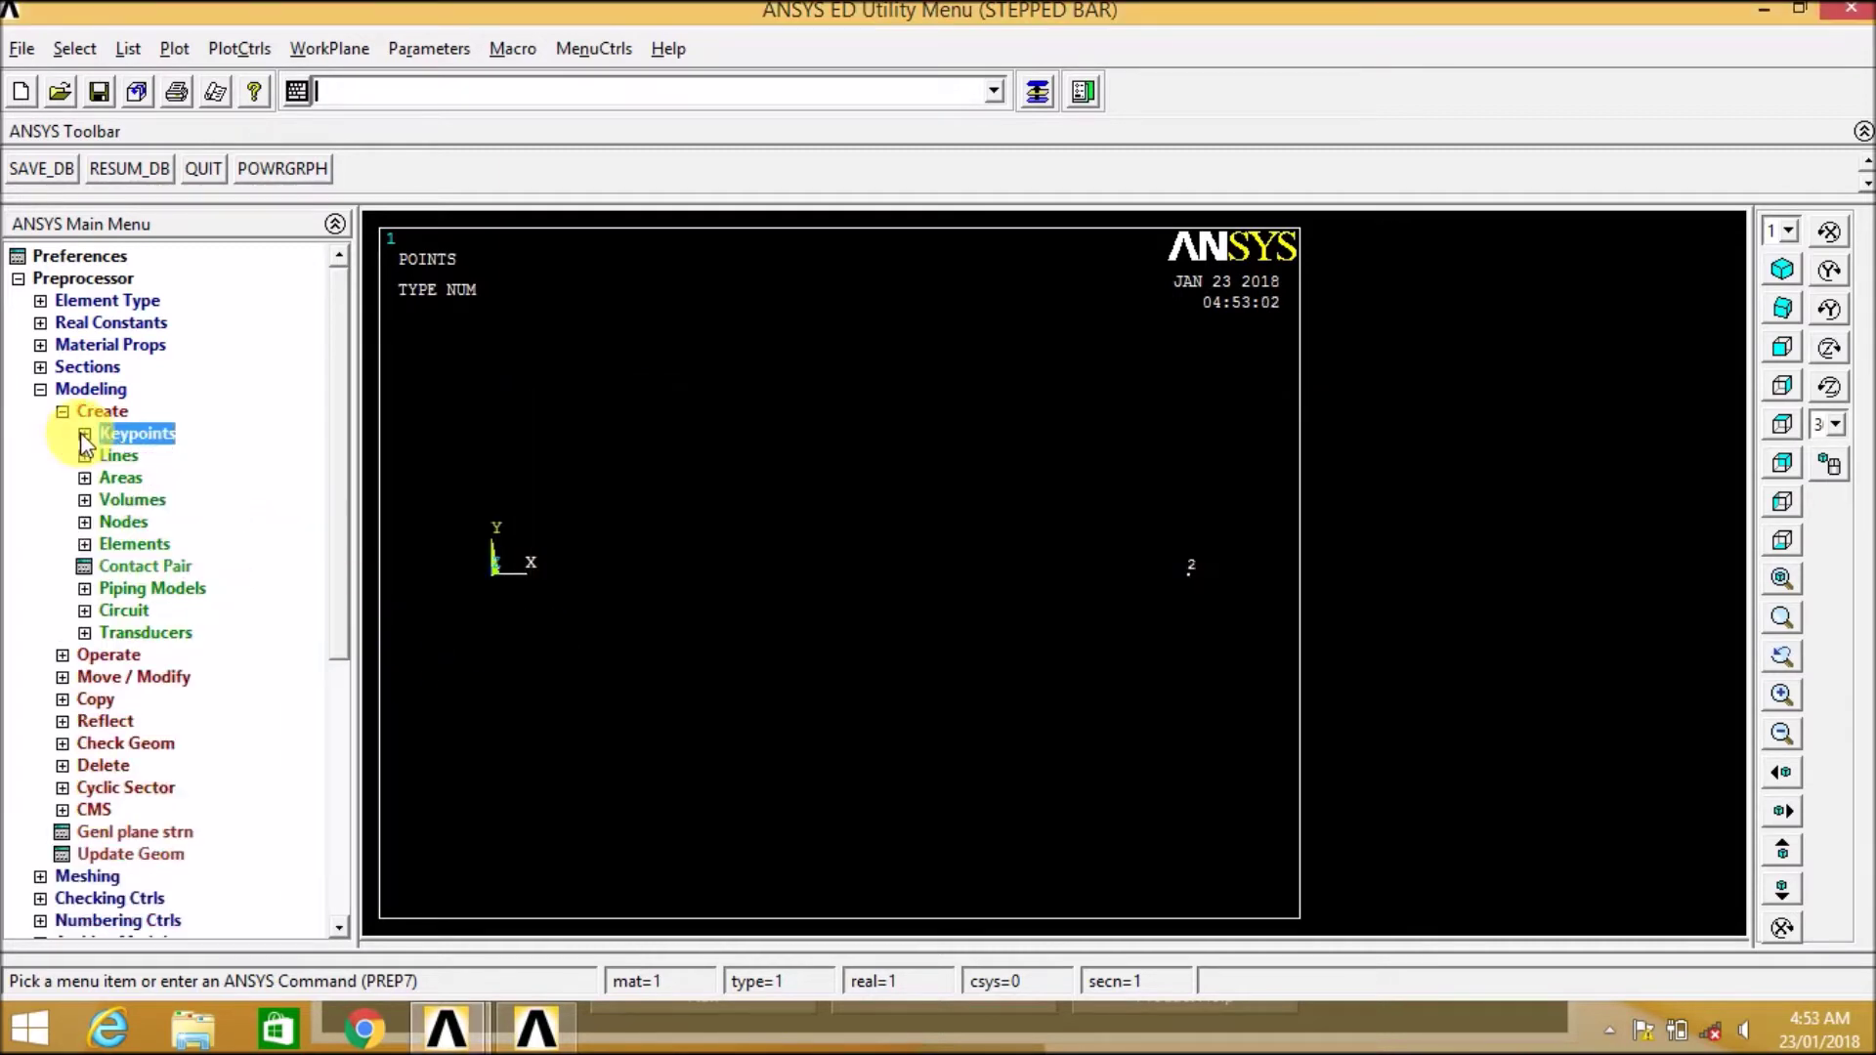
# Create a straight line from keypoint 1 at the origin to keypoint 2.
pyautogui.click(85, 455)
pyautogui.click(107, 478)
pyautogui.click(147, 493)
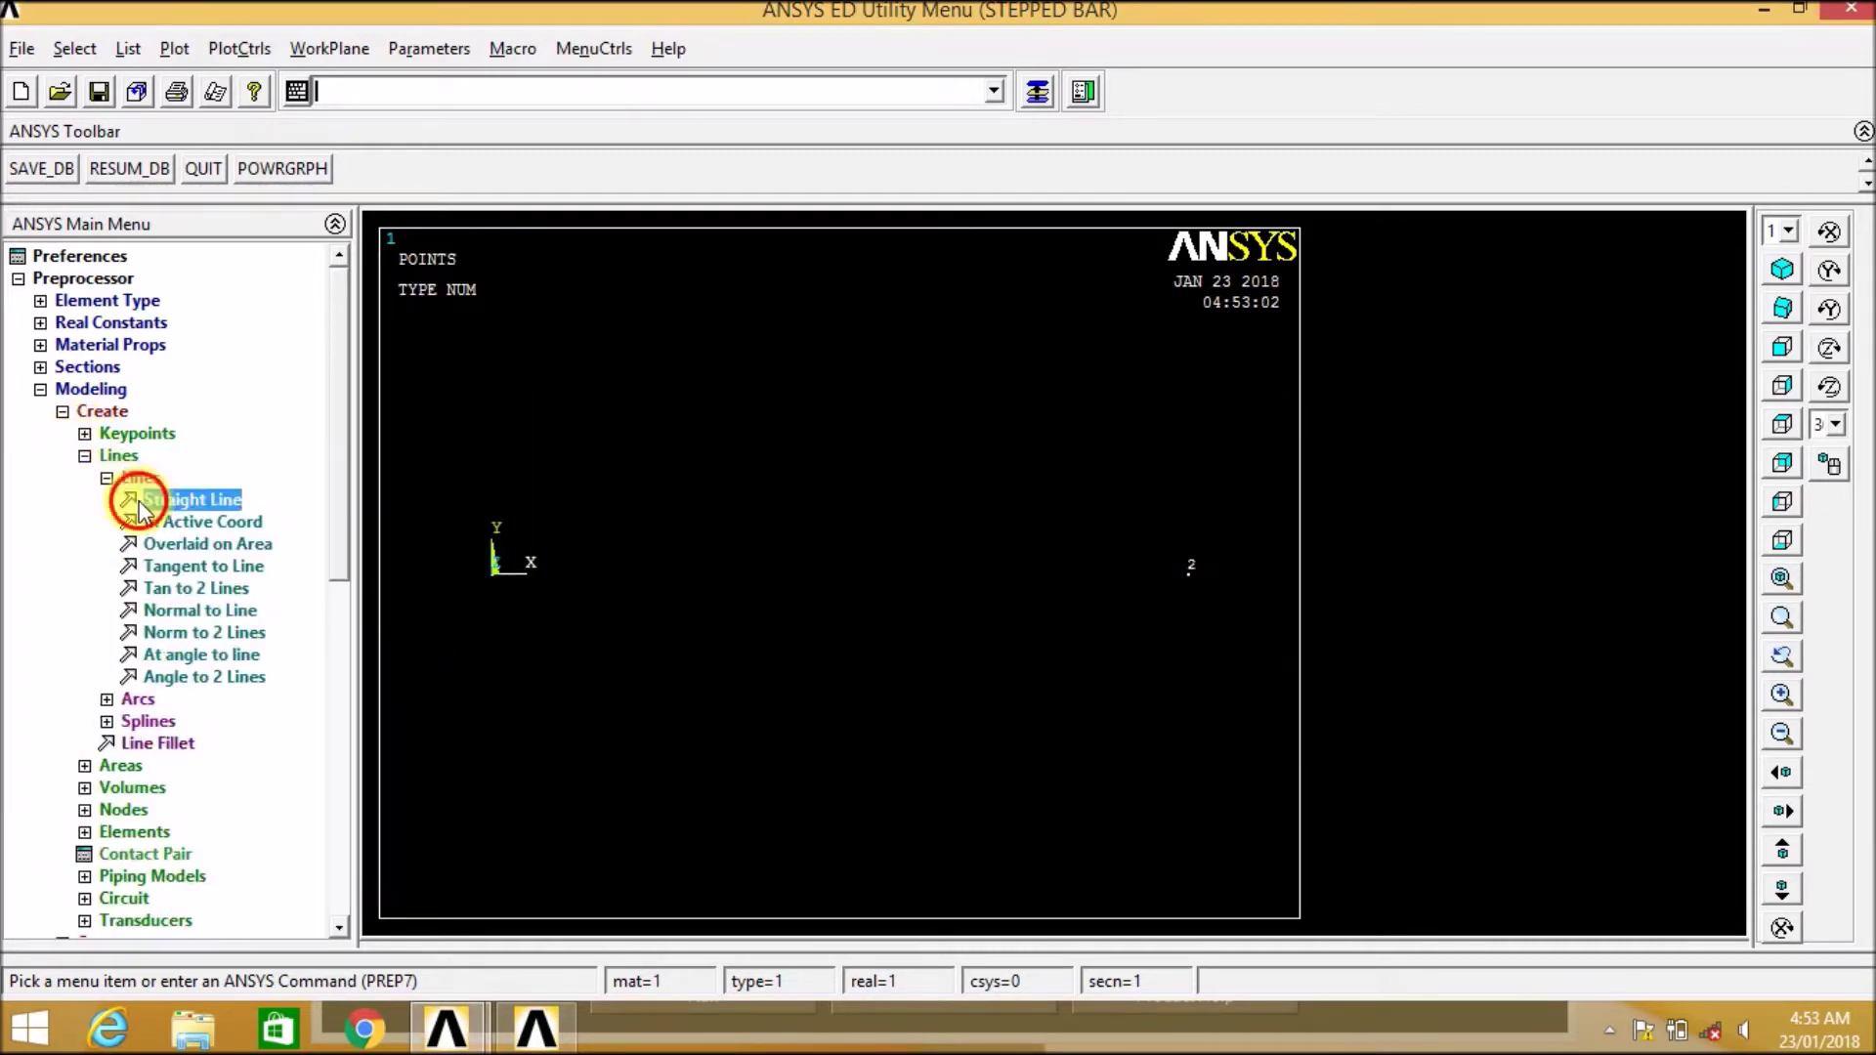
pyautogui.click(486, 598)
pyautogui.click(1192, 565)
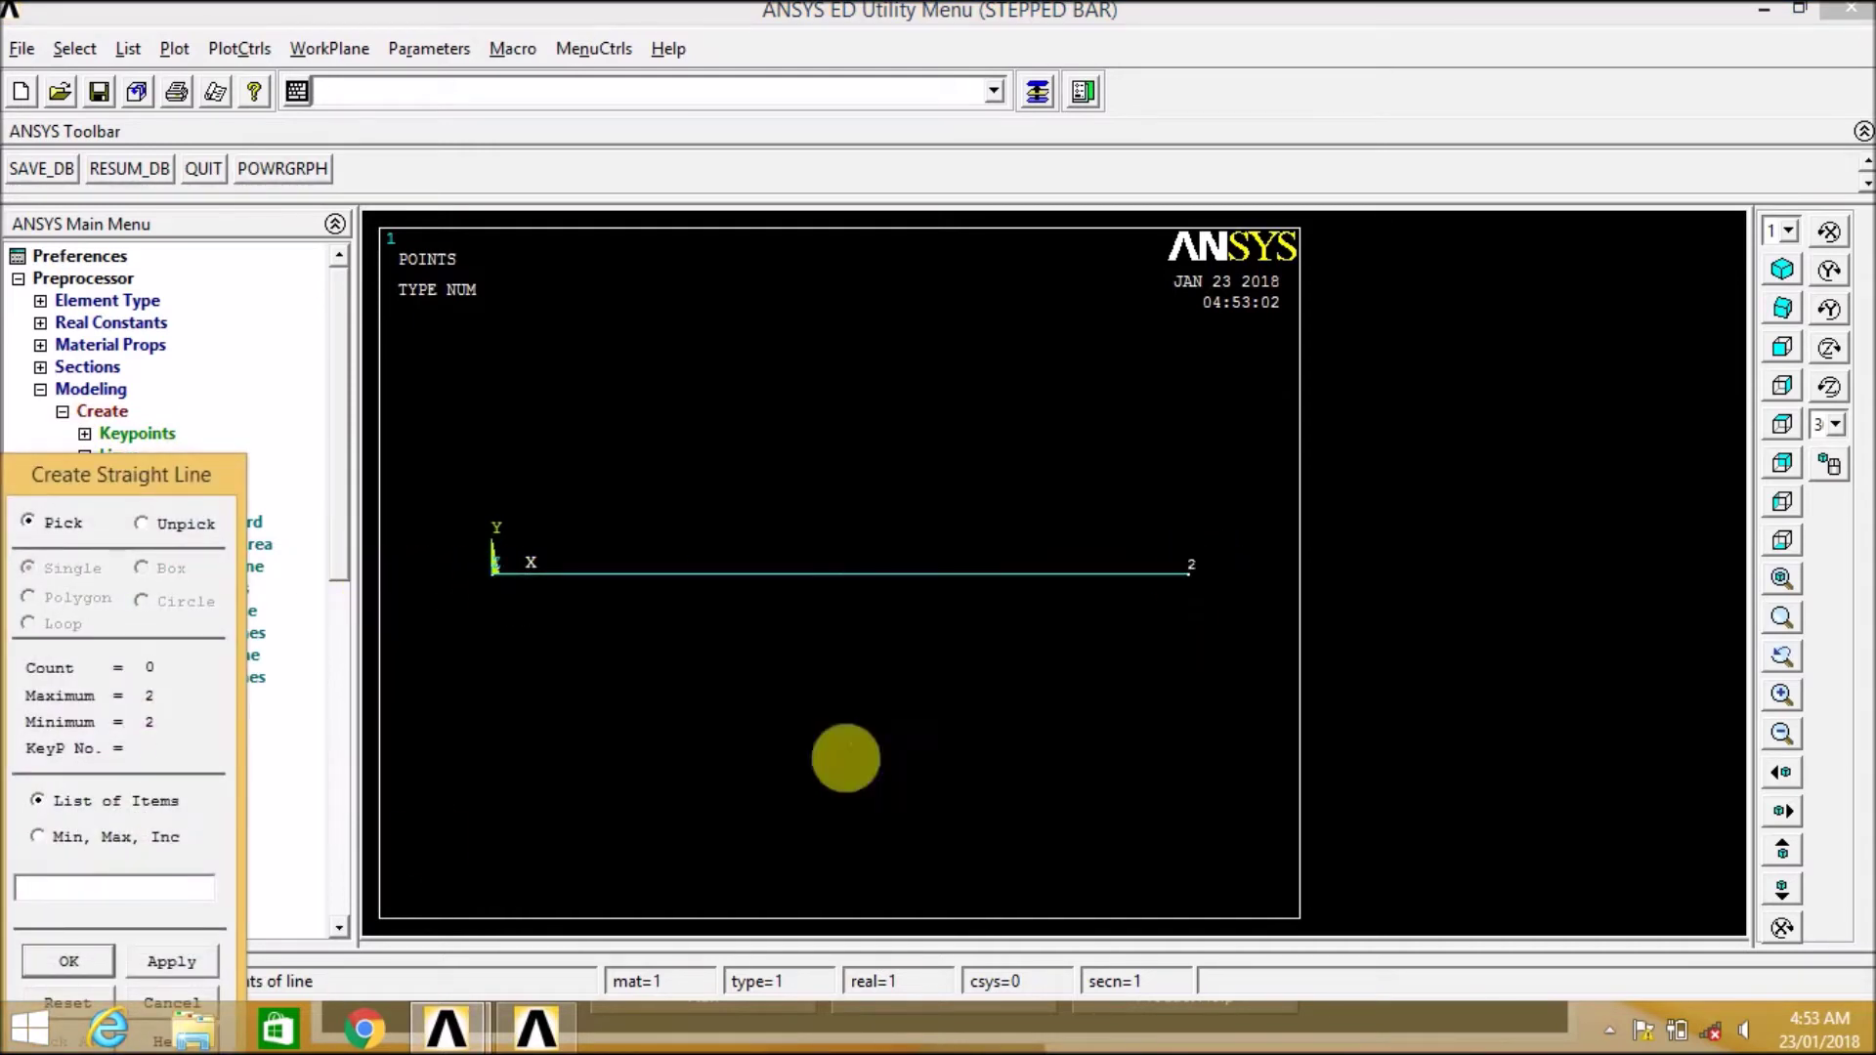
pyautogui.click(83, 958)
pyautogui.click(107, 478)
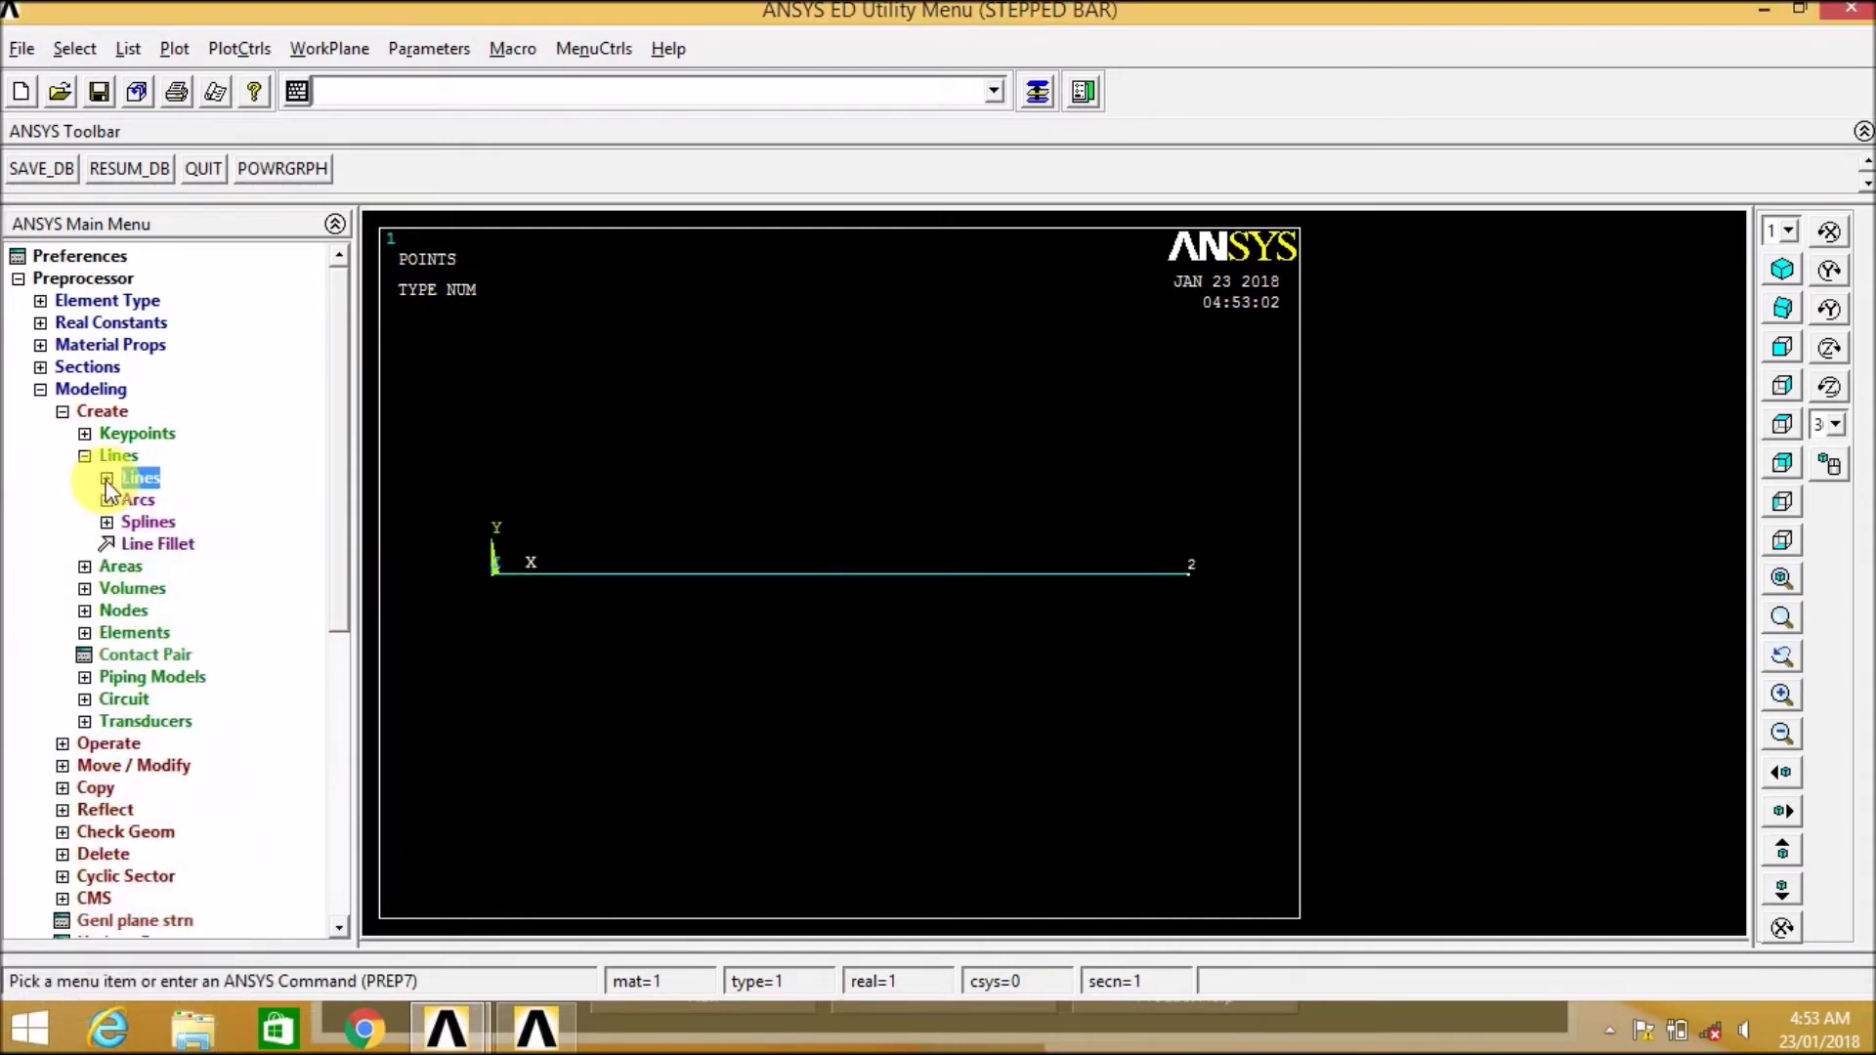
pyautogui.click(85, 455)
pyautogui.click(62, 412)
pyautogui.click(40, 389)
# Set the global number of element divisions to 100 in the manual mesh size controls.
pyautogui.click(40, 411)
pyautogui.click(78, 475)
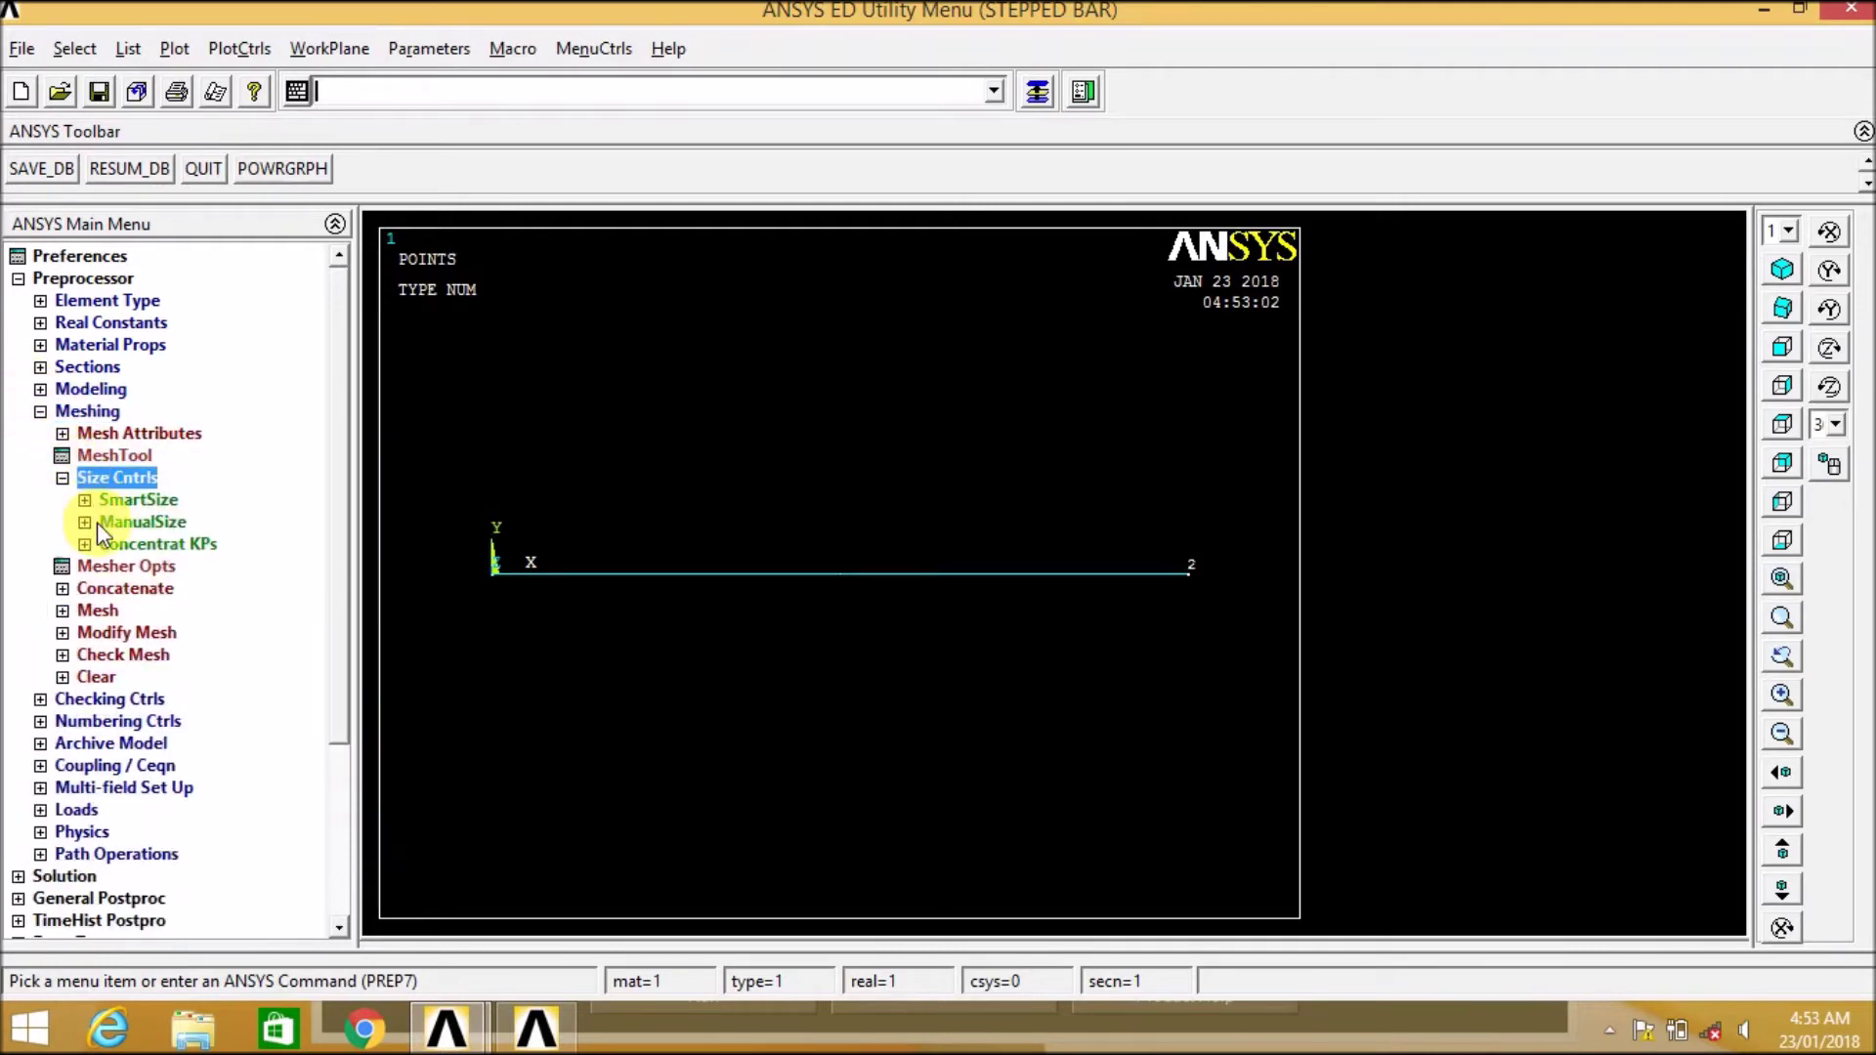
pyautogui.click(96, 522)
pyautogui.click(126, 549)
pyautogui.click(156, 566)
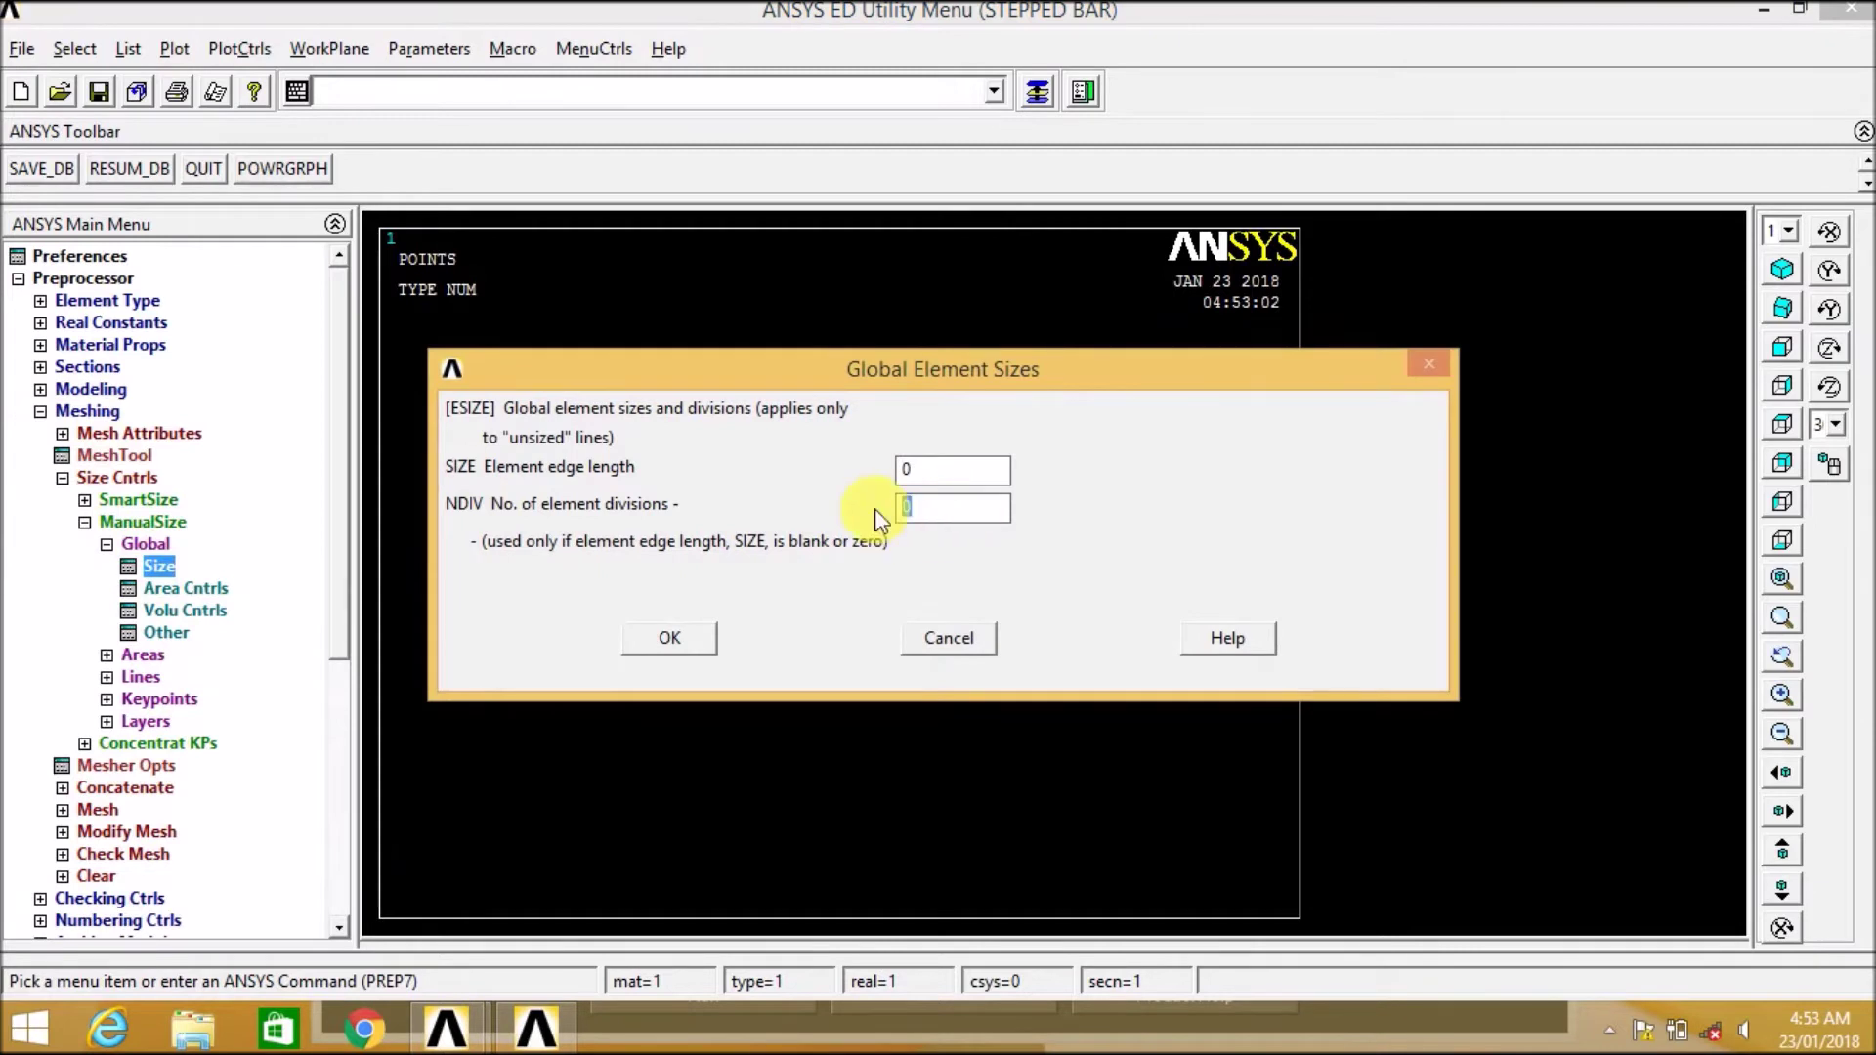
pyautogui.write('100')
pyautogui.click(669, 638)
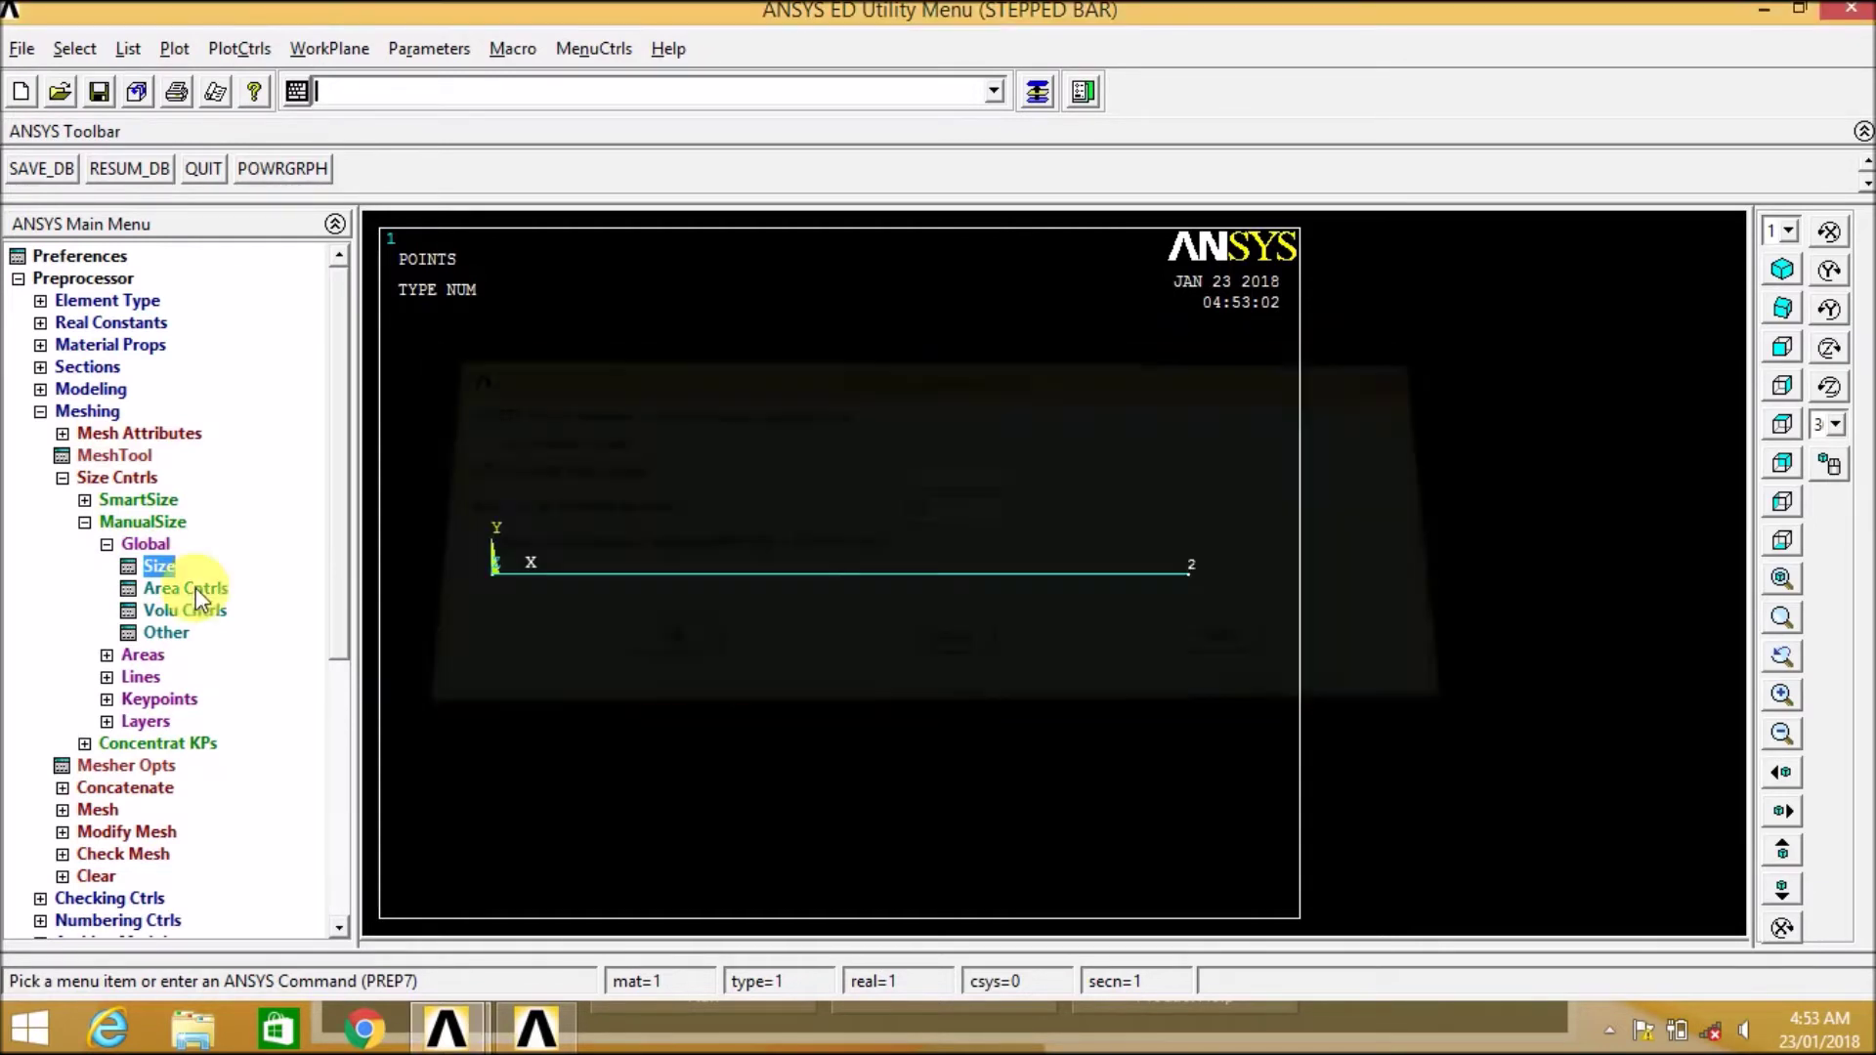
pyautogui.click(107, 544)
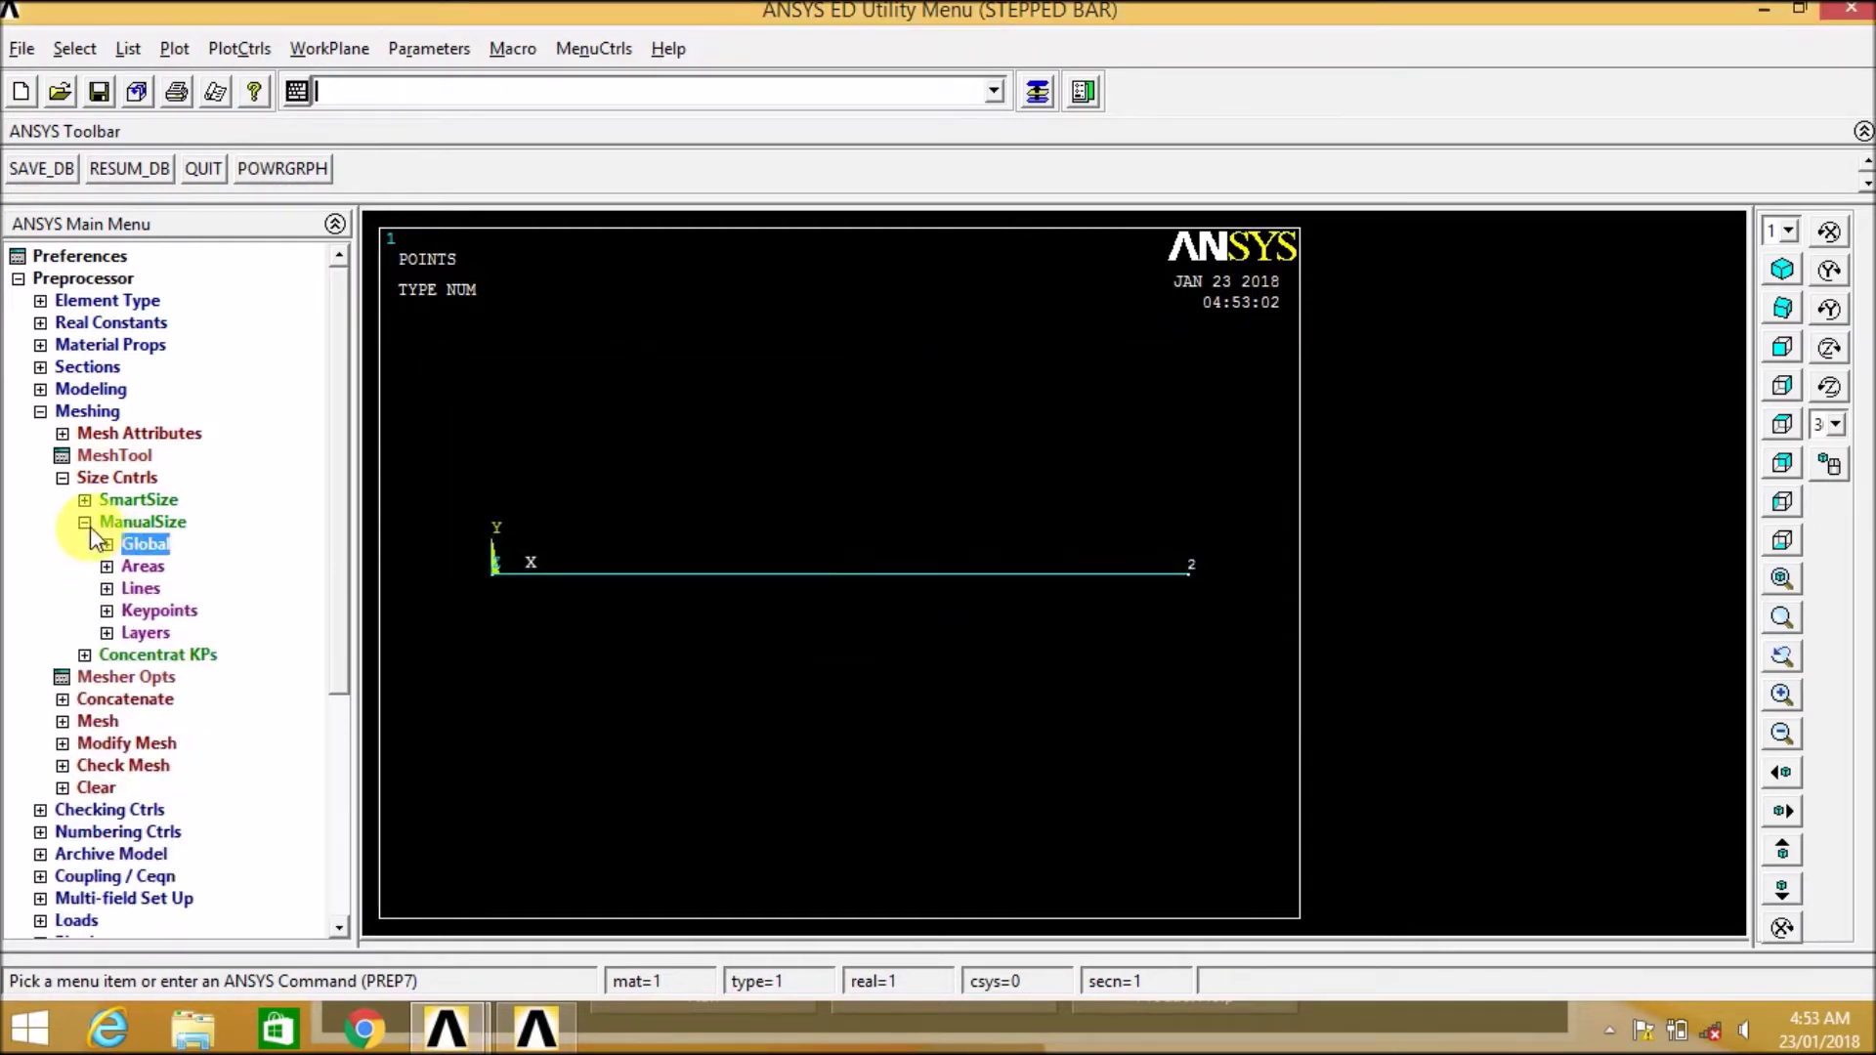
pyautogui.click(85, 523)
pyautogui.click(63, 478)
# Mesh the line between keypoints 1 and 2 with beam elements and finish preprocessing.
pyautogui.click(77, 545)
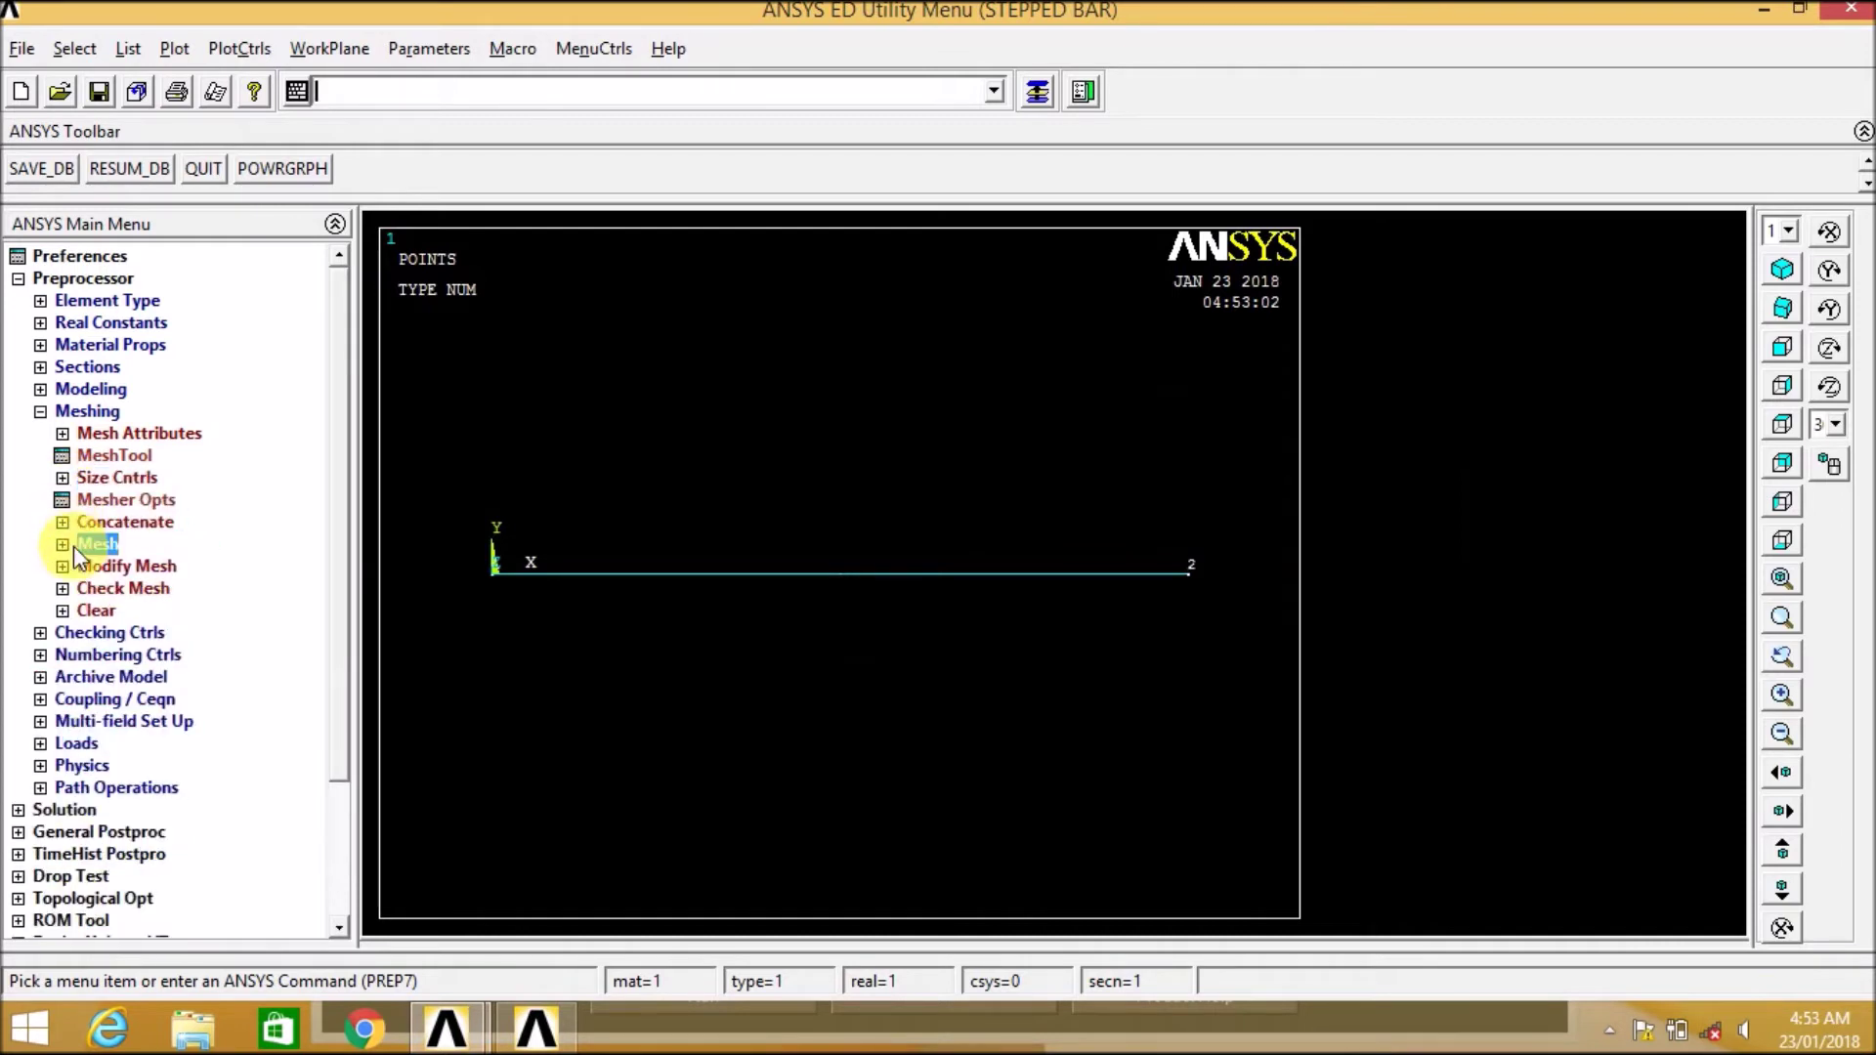
pyautogui.click(118, 587)
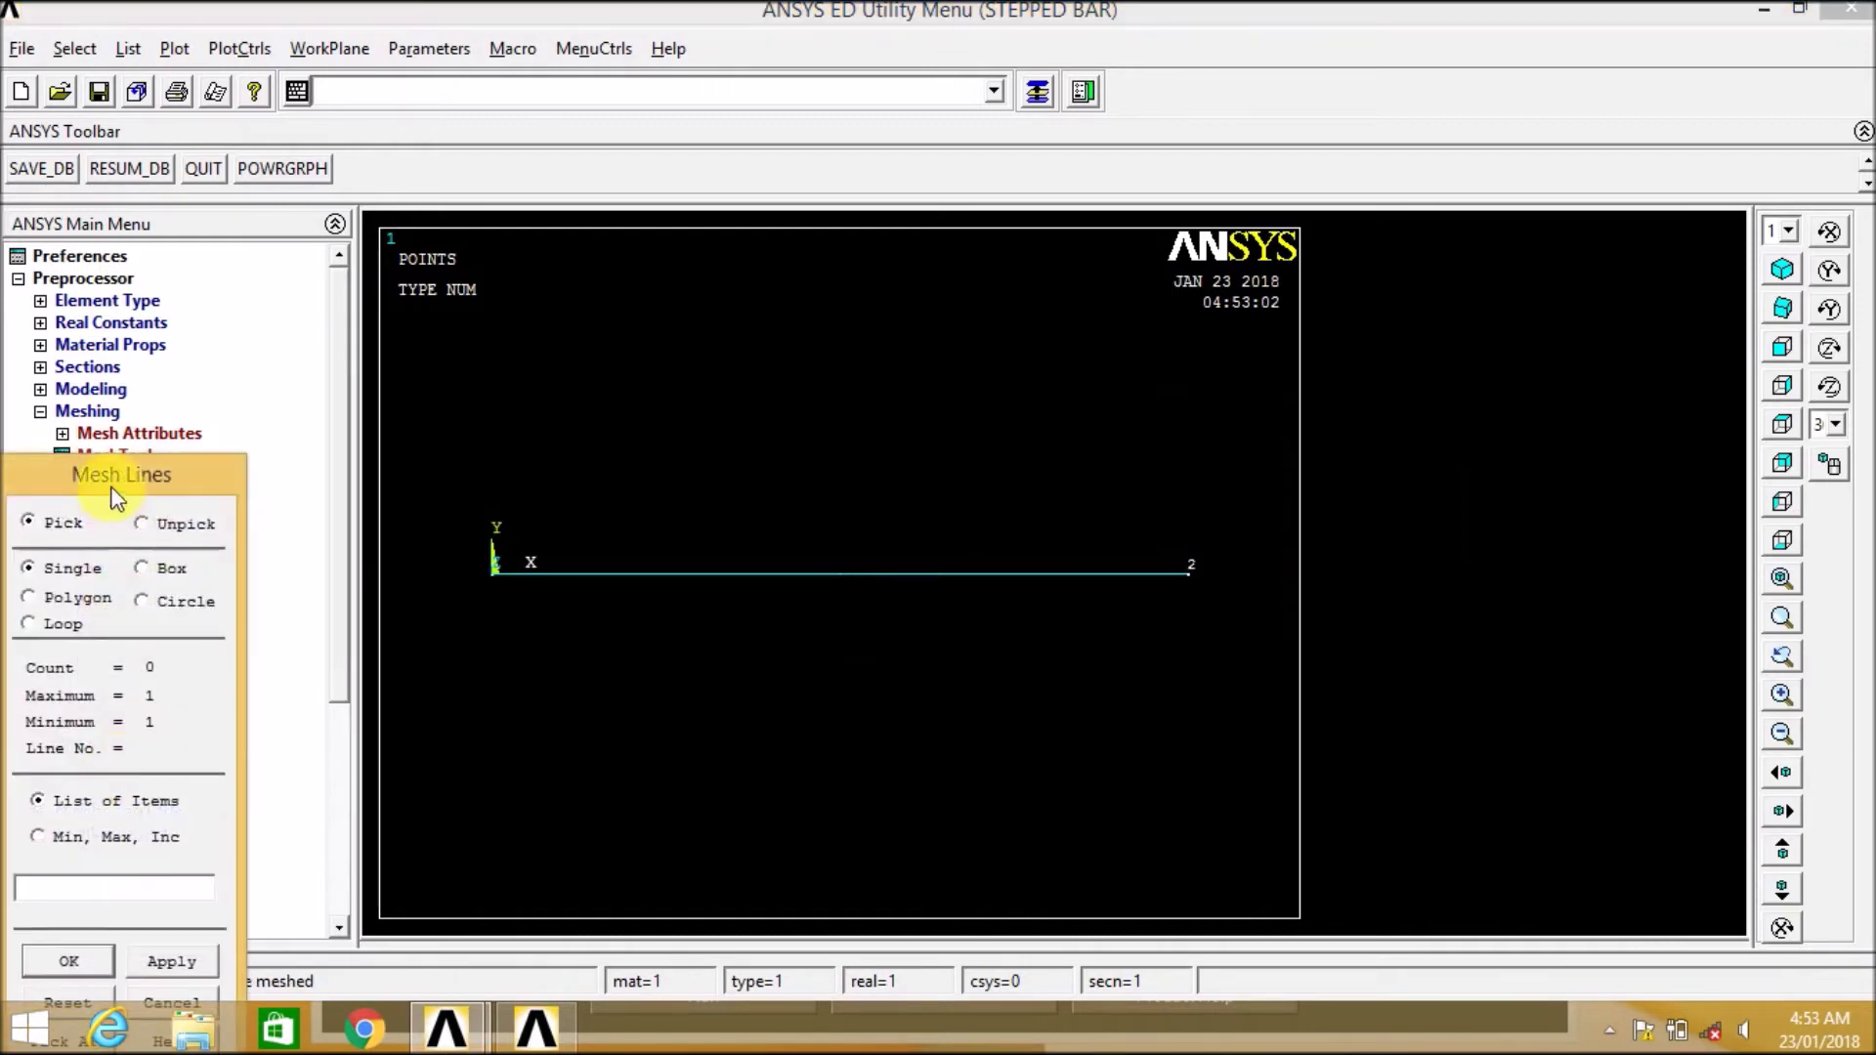
pyautogui.click(598, 574)
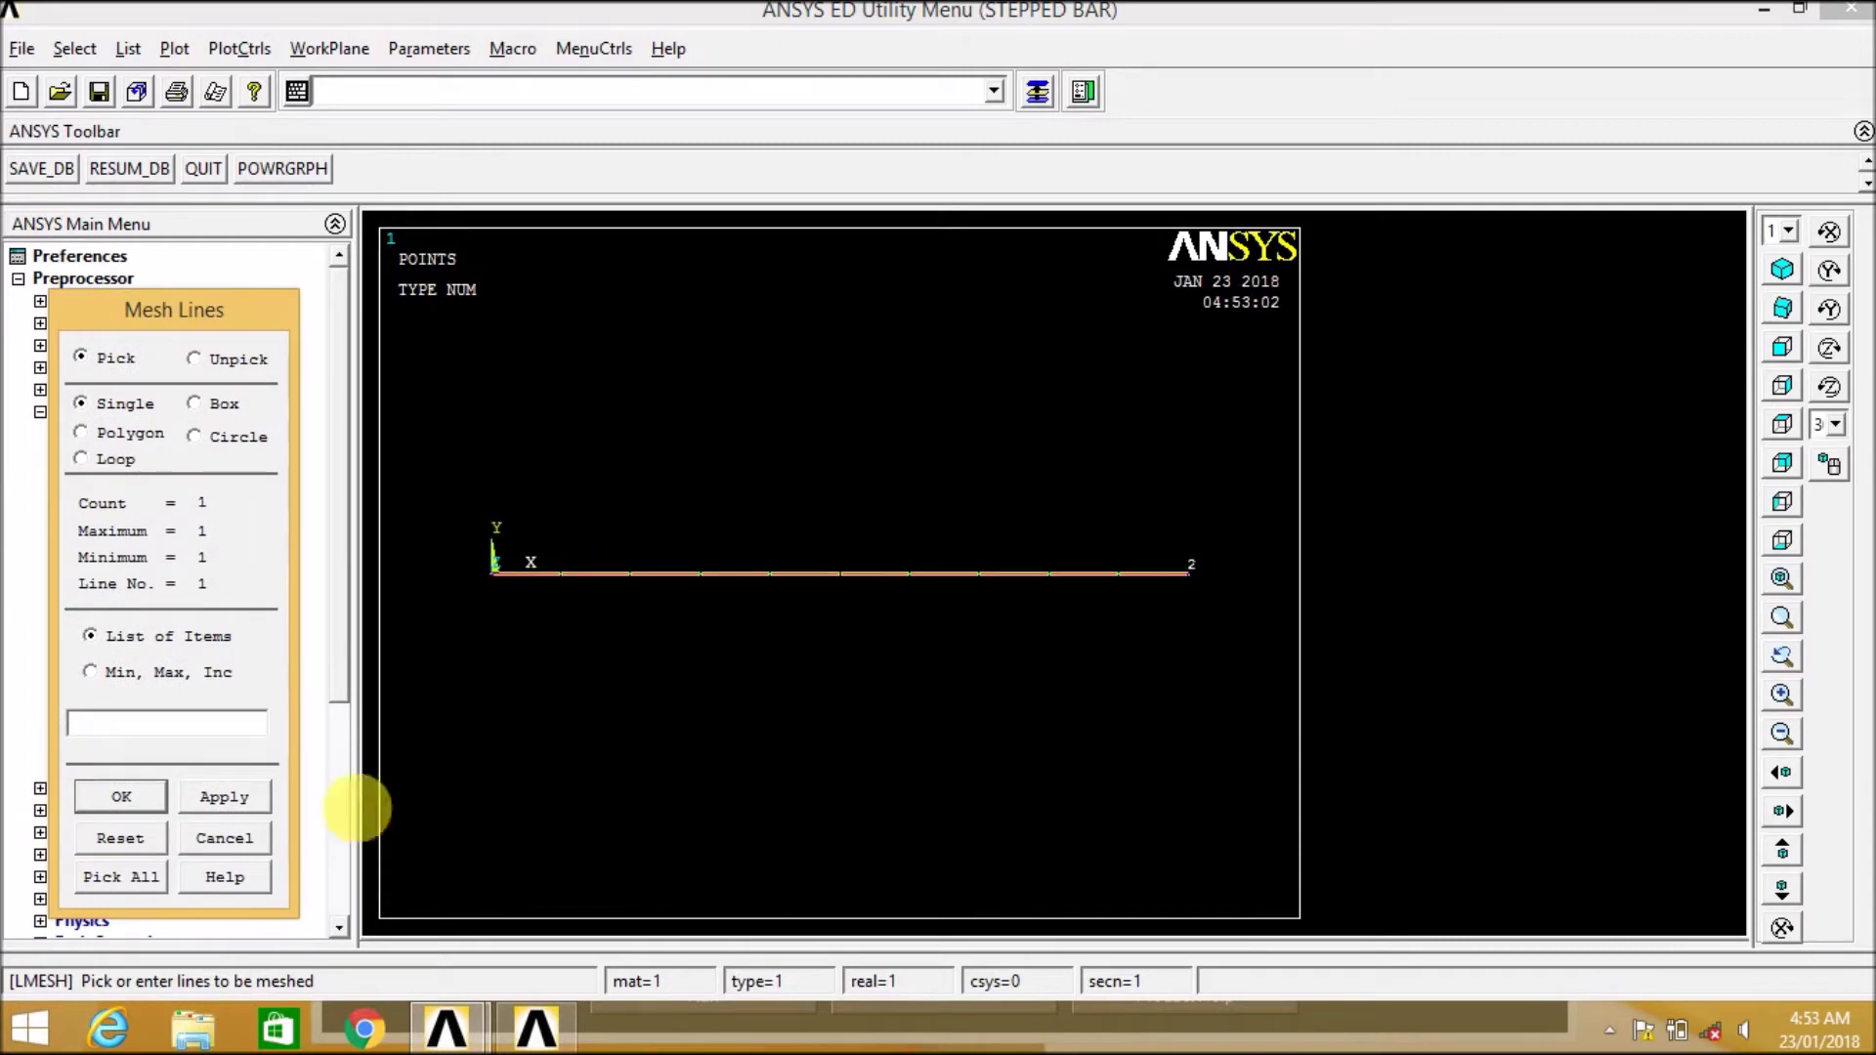
pyautogui.click(217, 799)
pyautogui.click(62, 540)
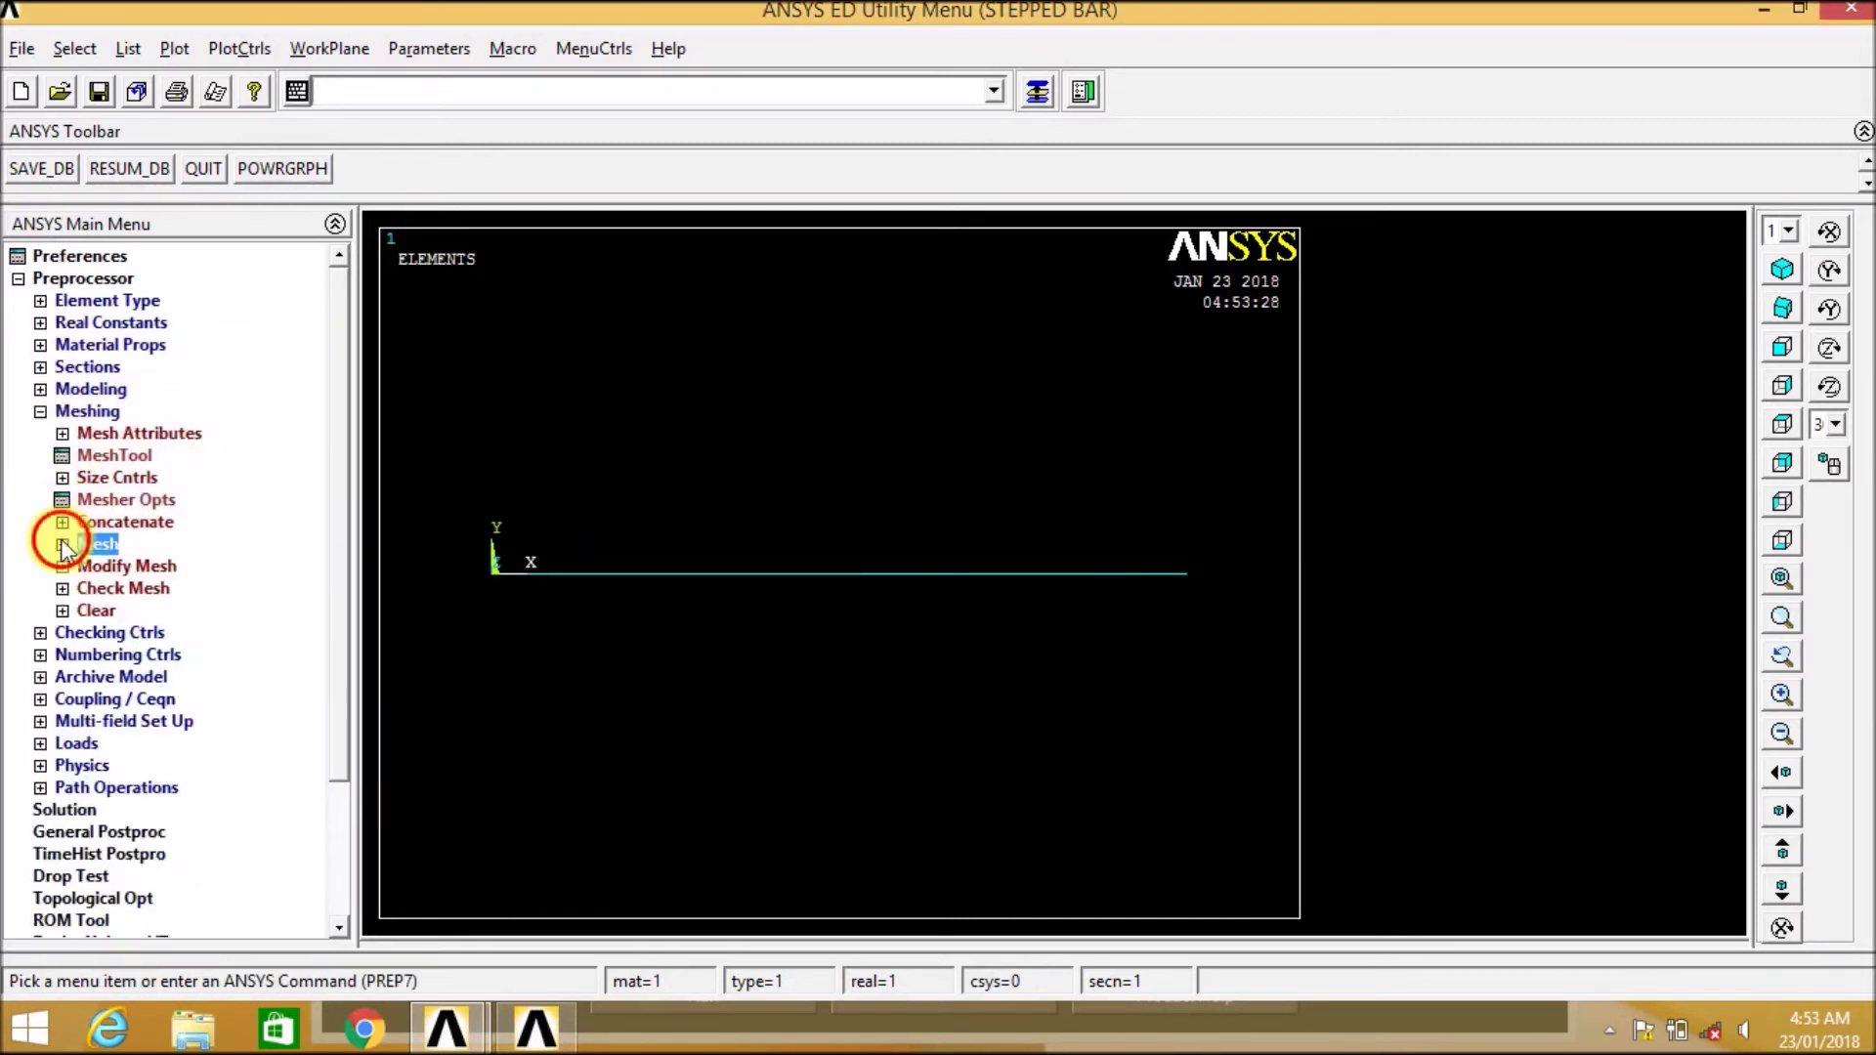
pyautogui.click(61, 405)
pyautogui.click(18, 279)
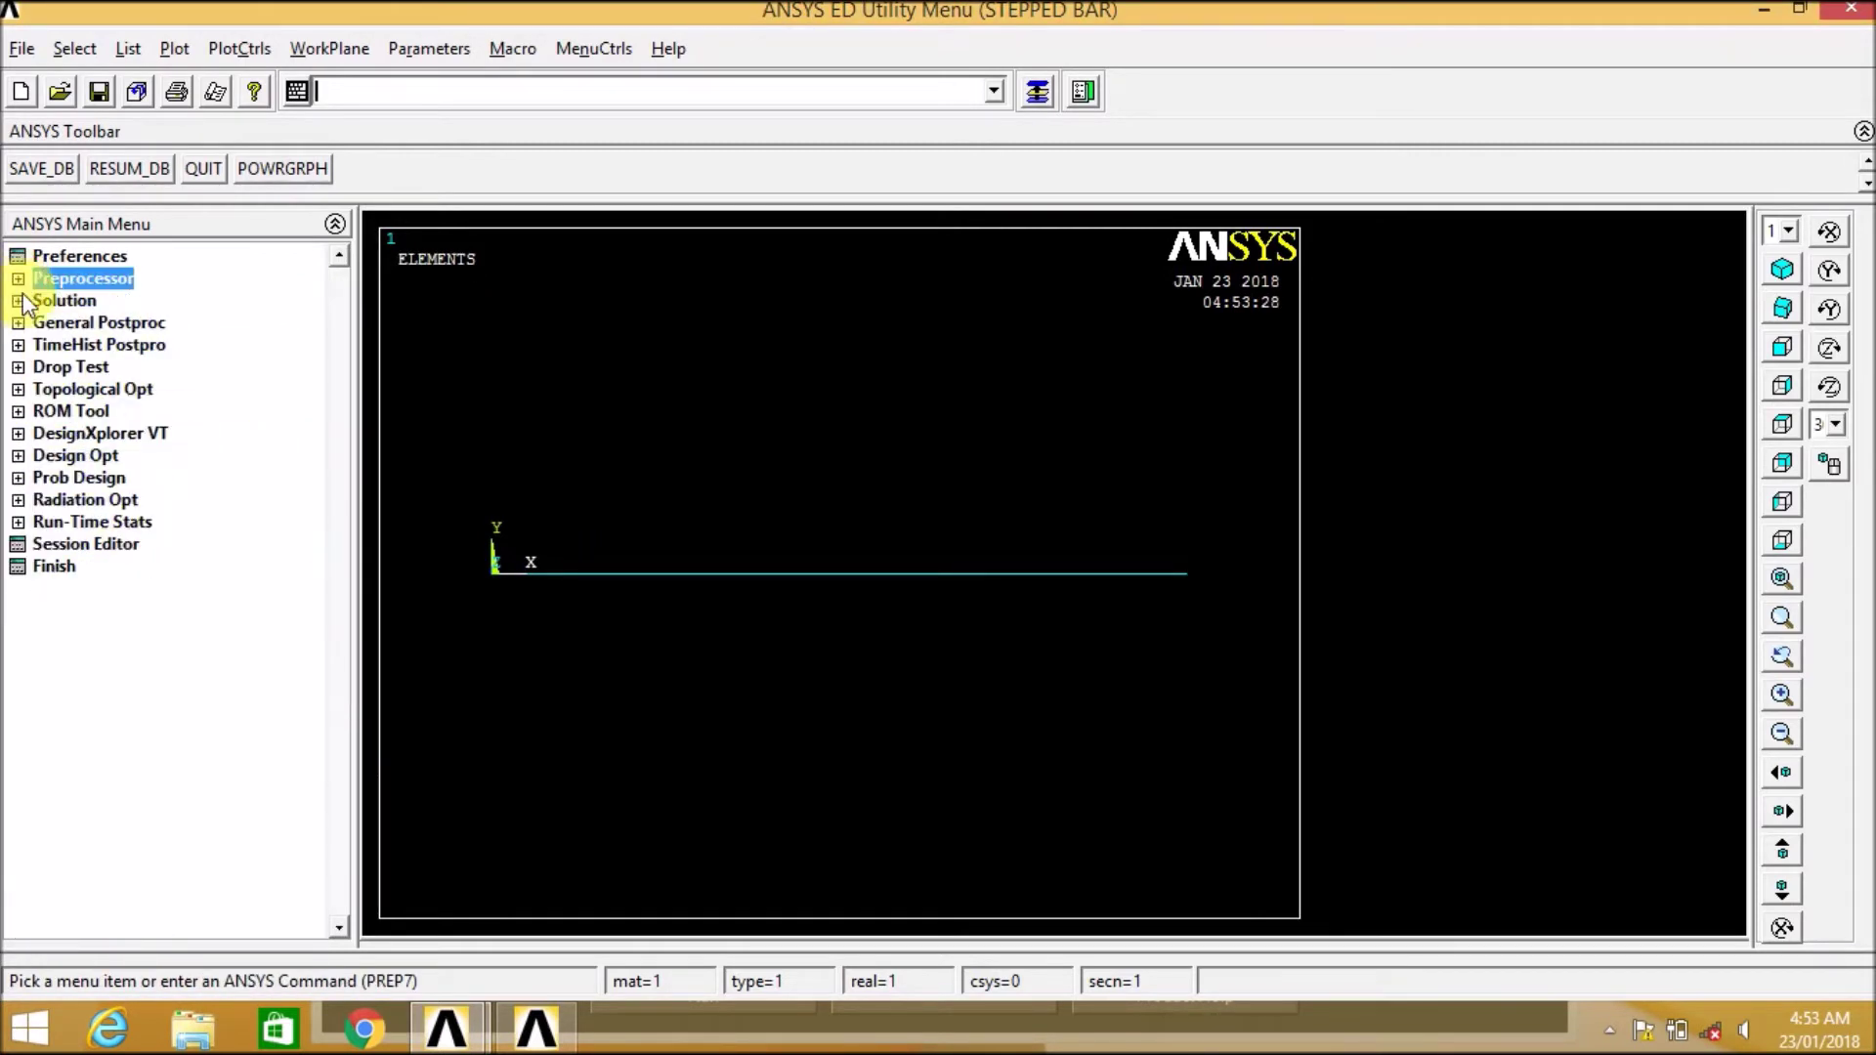
# Constrain all degrees of freedom at keypoint 1 at the origin, leaving the displacement value blank.
pyautogui.click(49, 300)
pyautogui.click(97, 345)
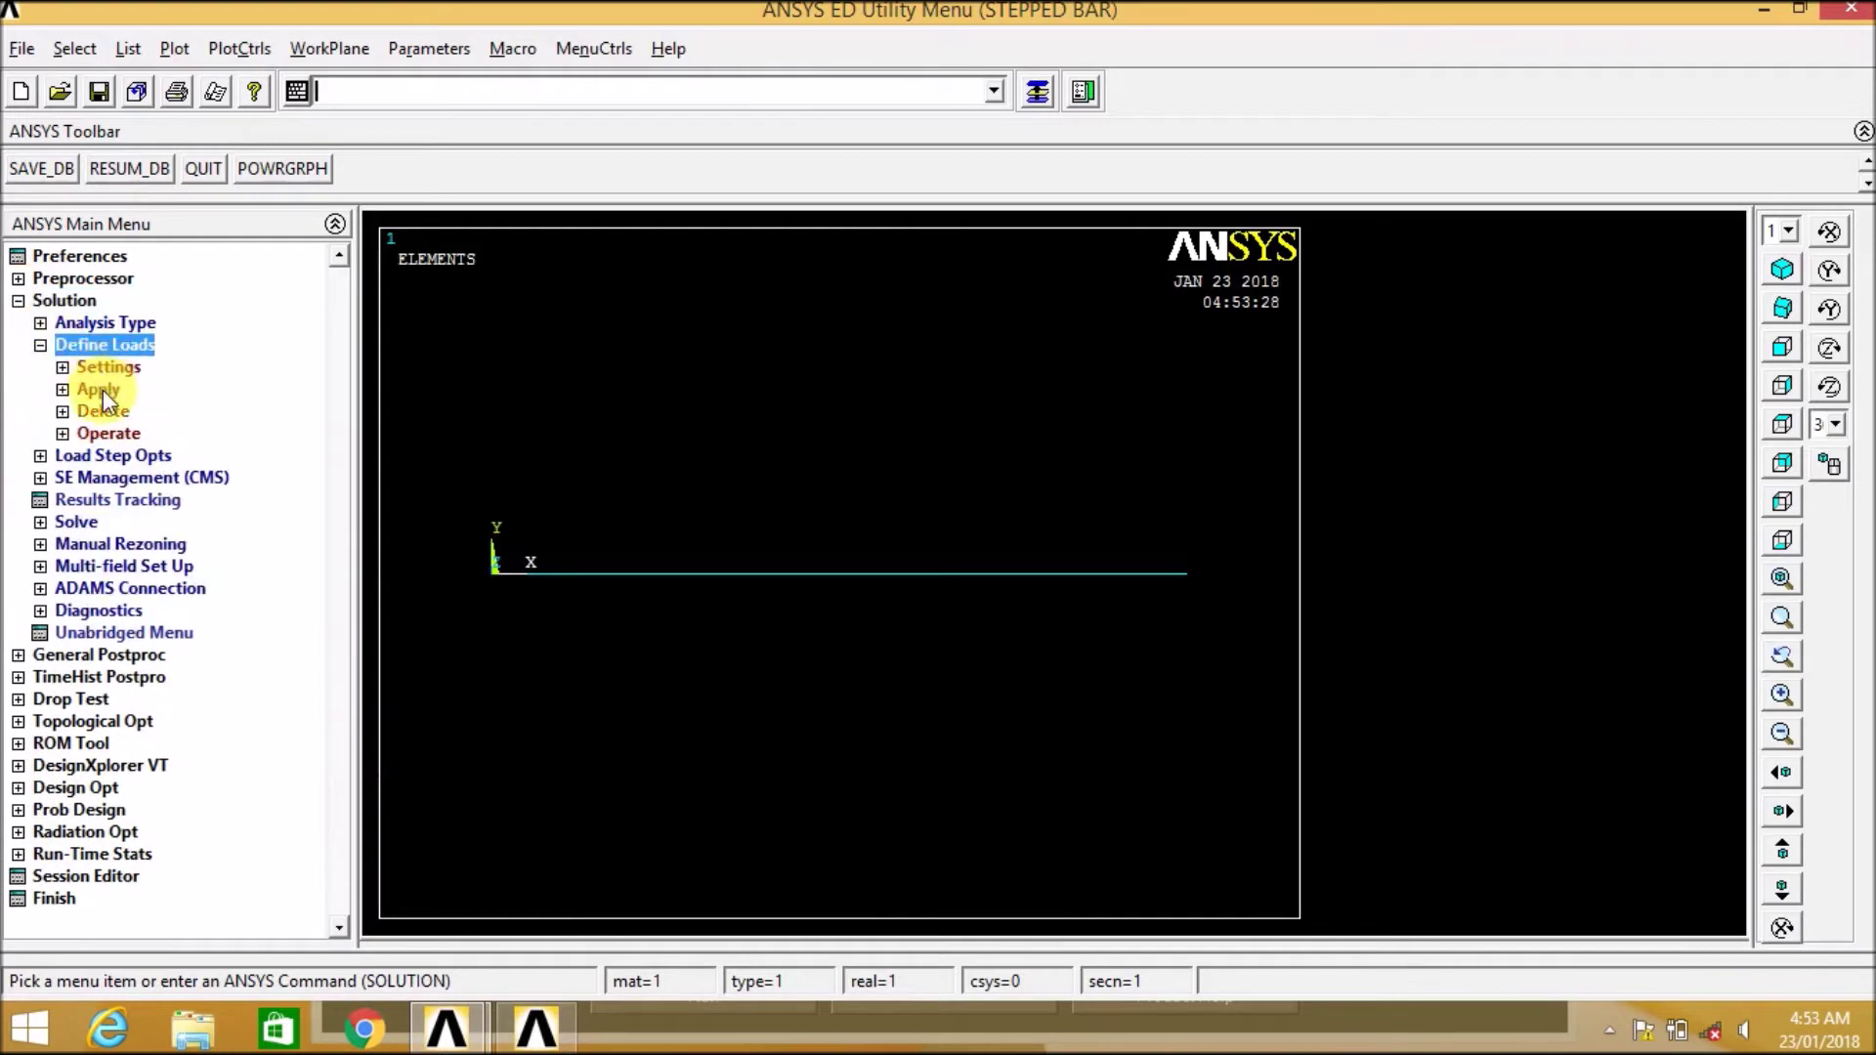
pyautogui.click(102, 390)
pyautogui.click(126, 411)
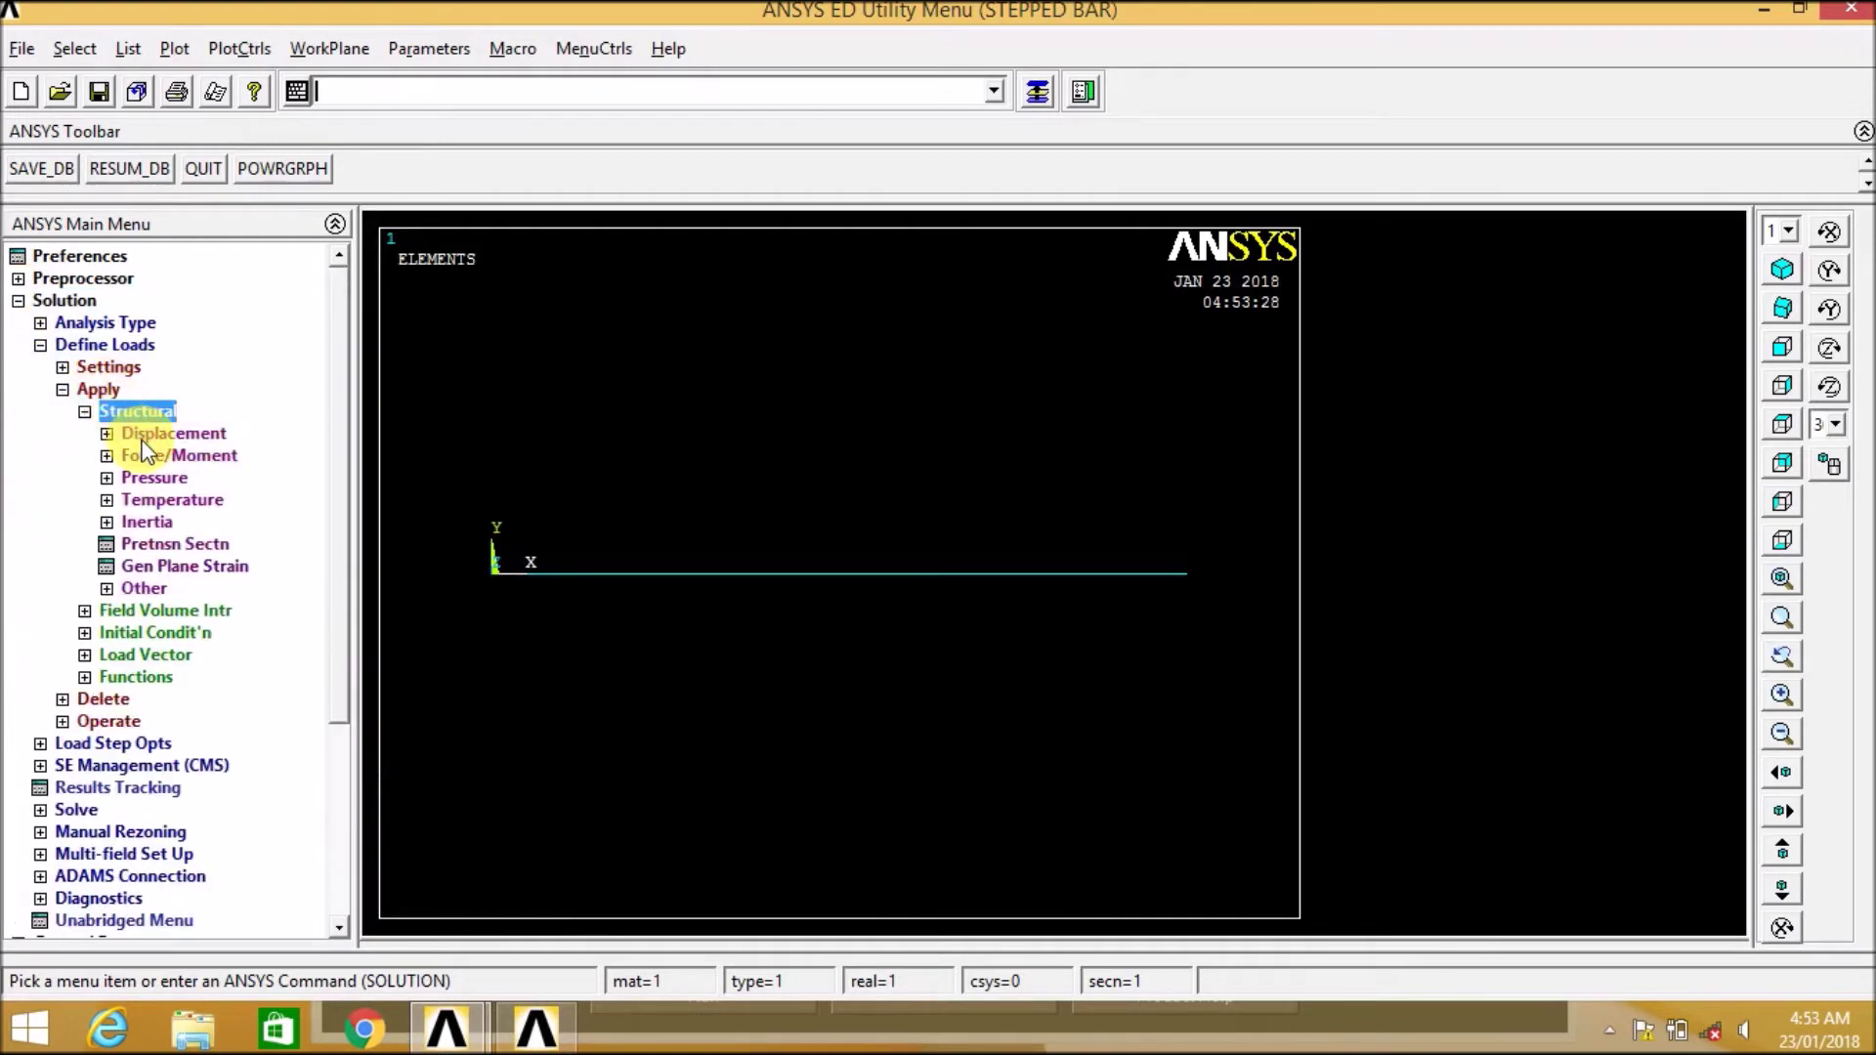
pyautogui.click(147, 434)
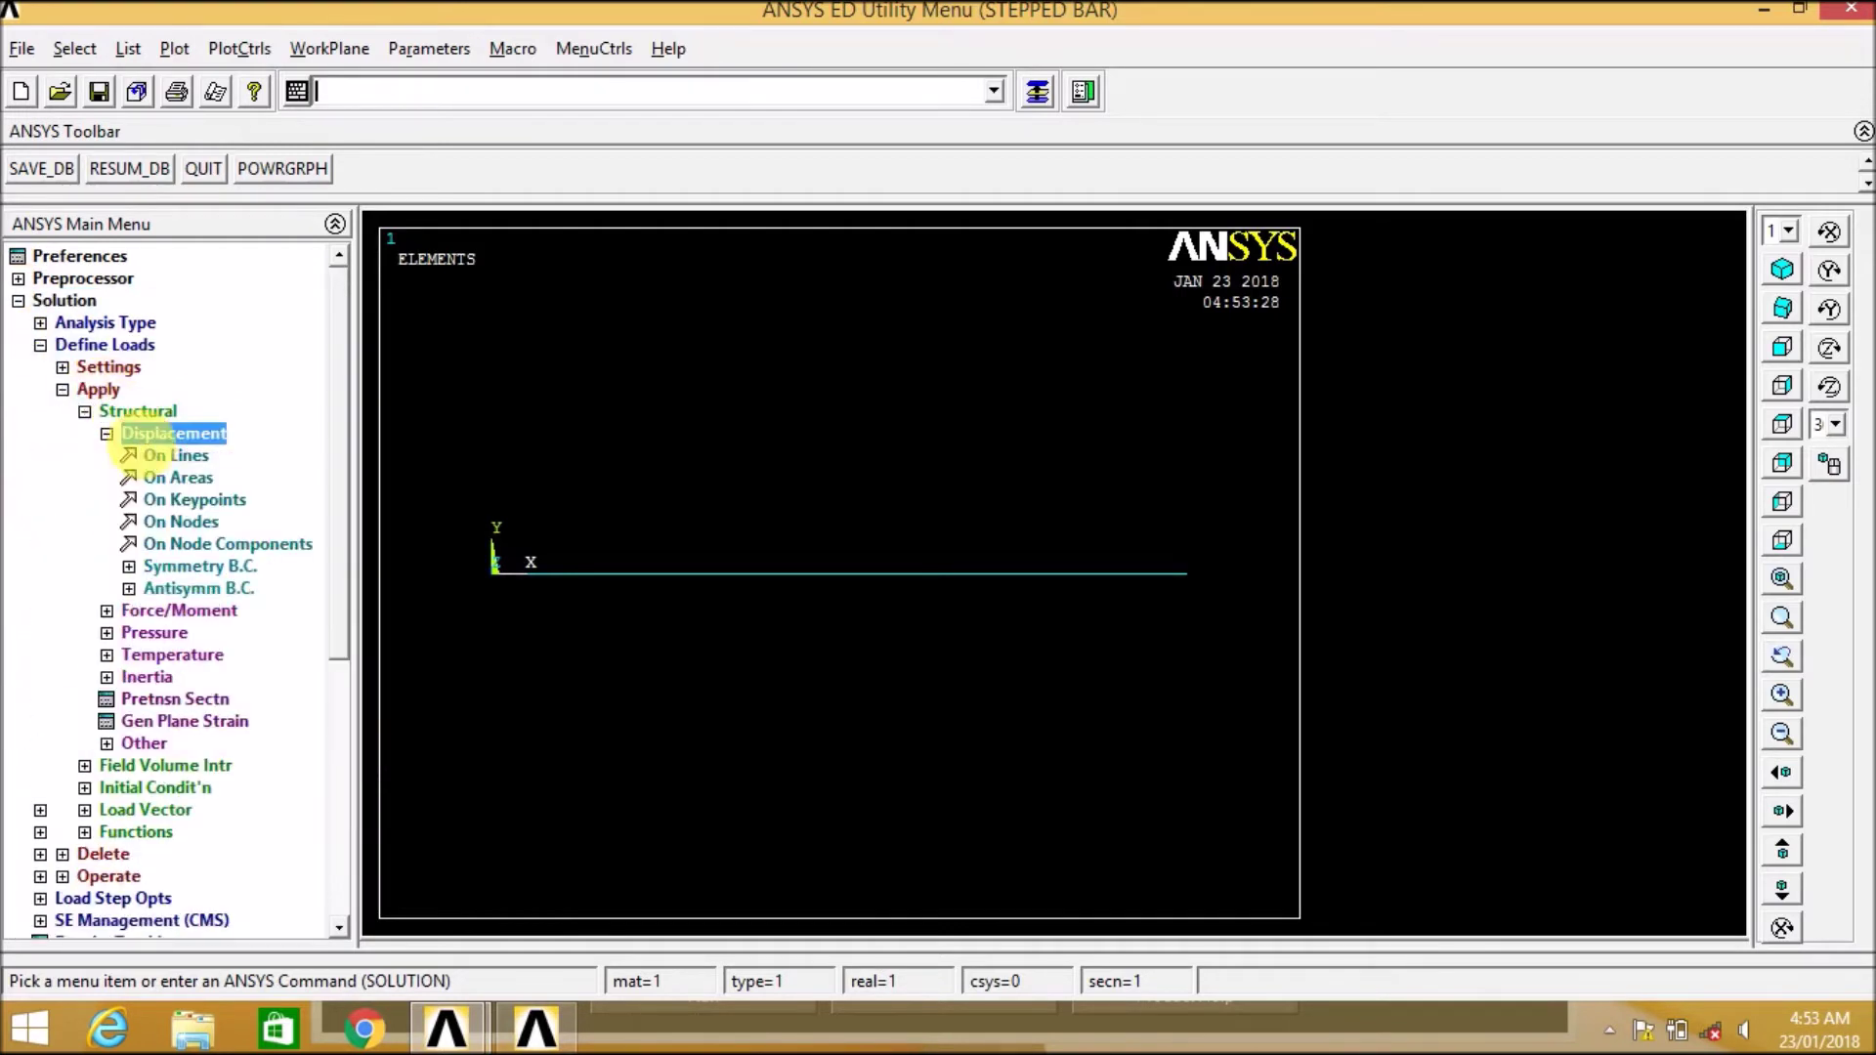
pyautogui.click(168, 498)
pyautogui.click(488, 578)
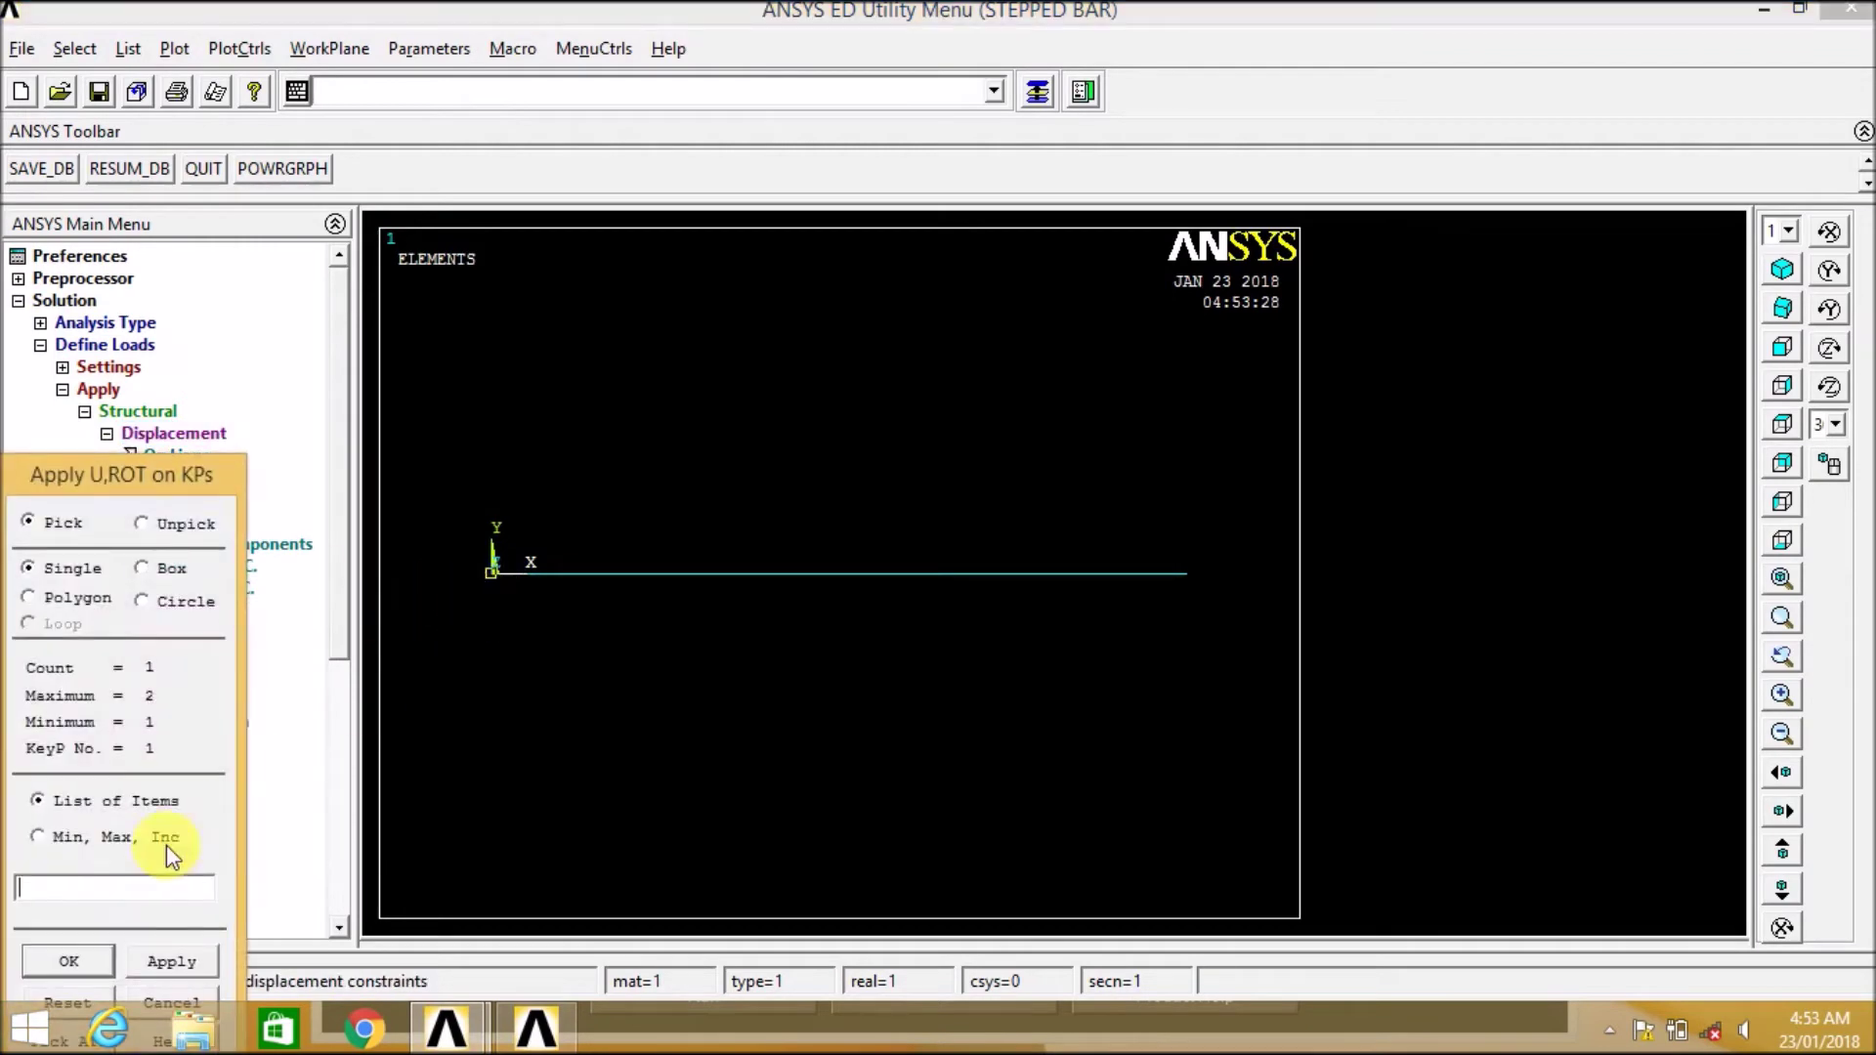
pyautogui.click(59, 961)
pyautogui.click(1070, 392)
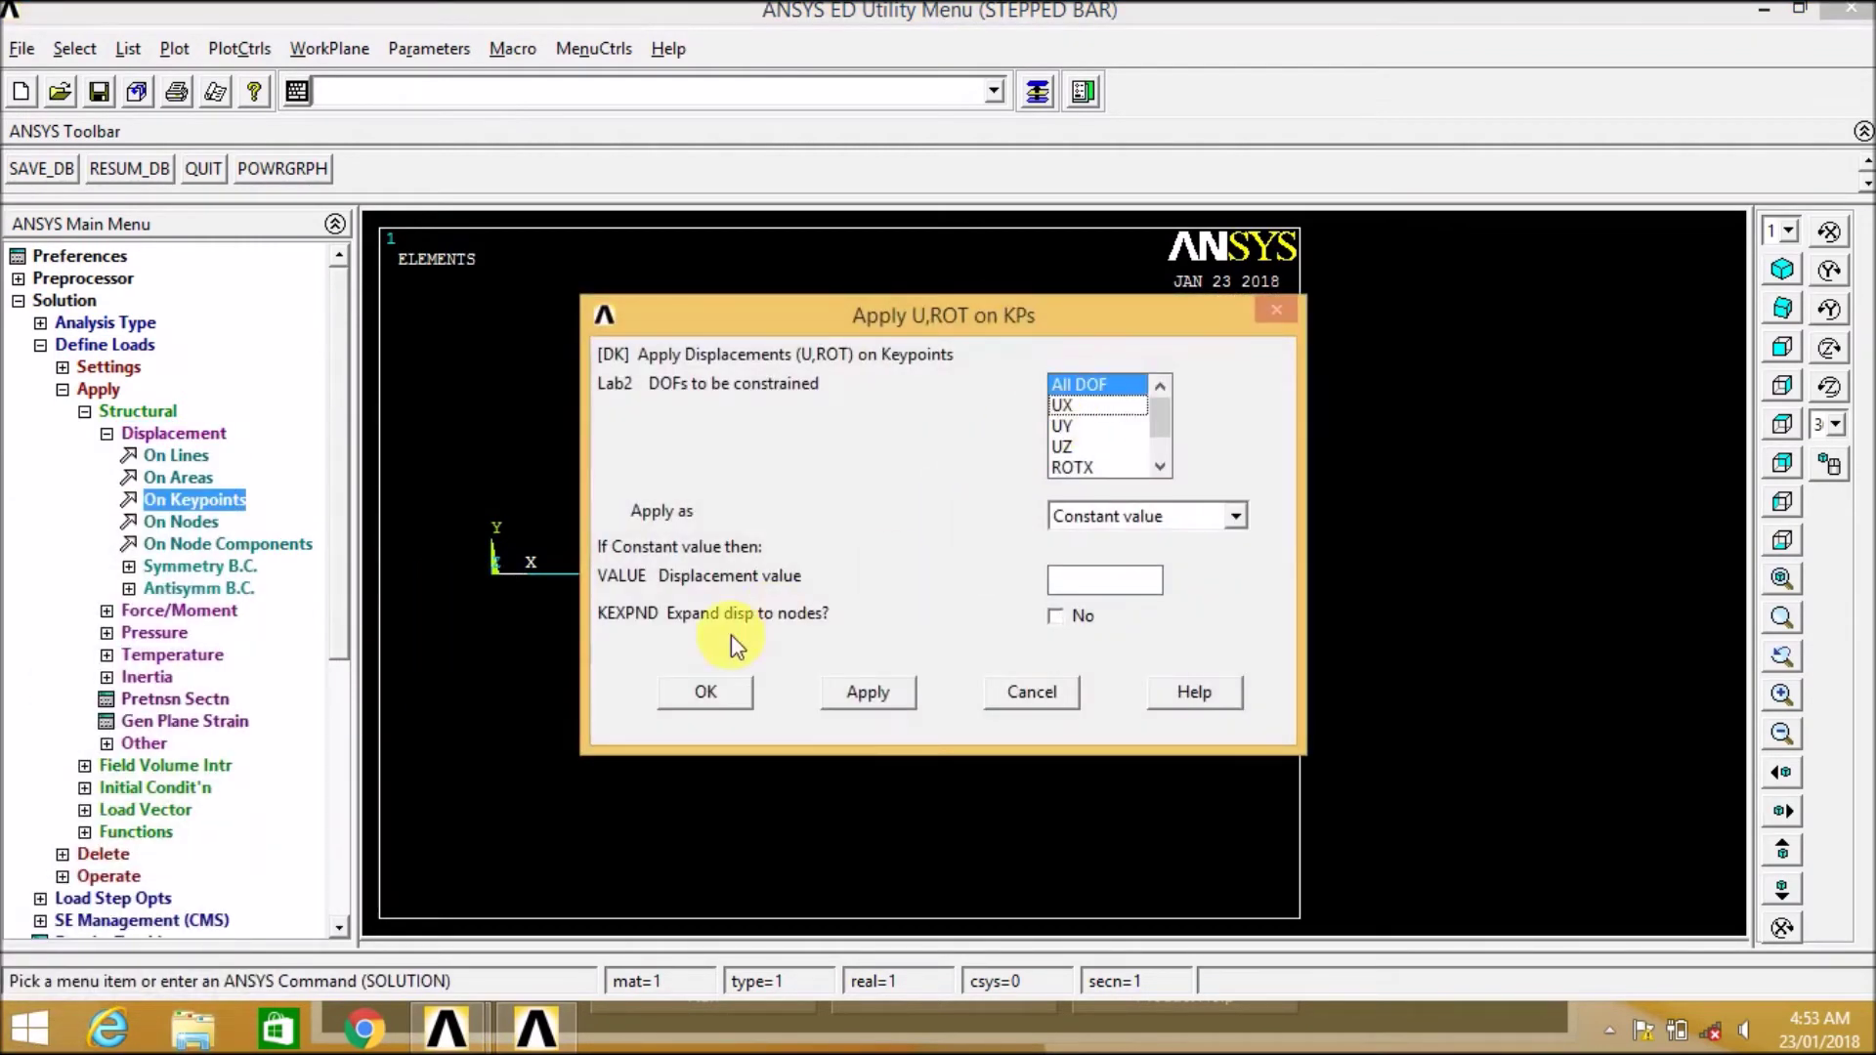
pyautogui.click(710, 695)
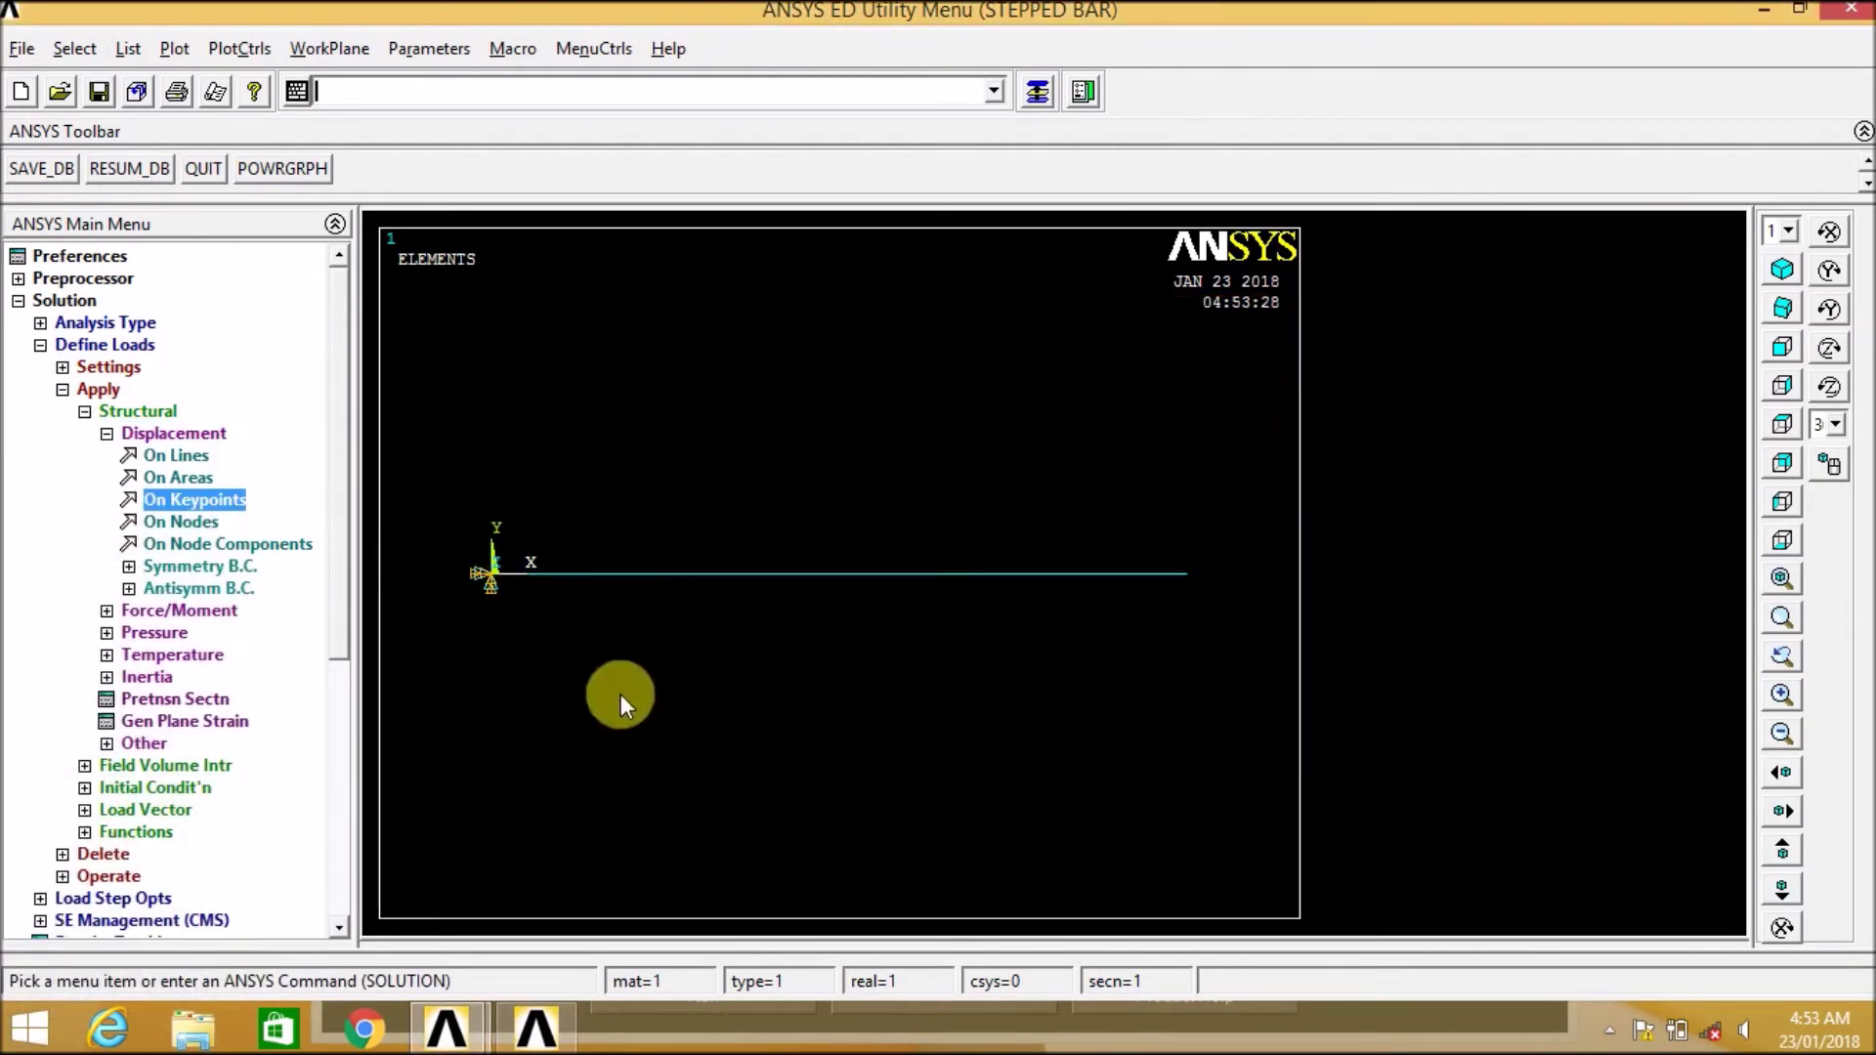
# Apply a constant FY force of -10000 on keypoint 2 at the beam's free end.
pyautogui.click(107, 435)
pyautogui.click(107, 457)
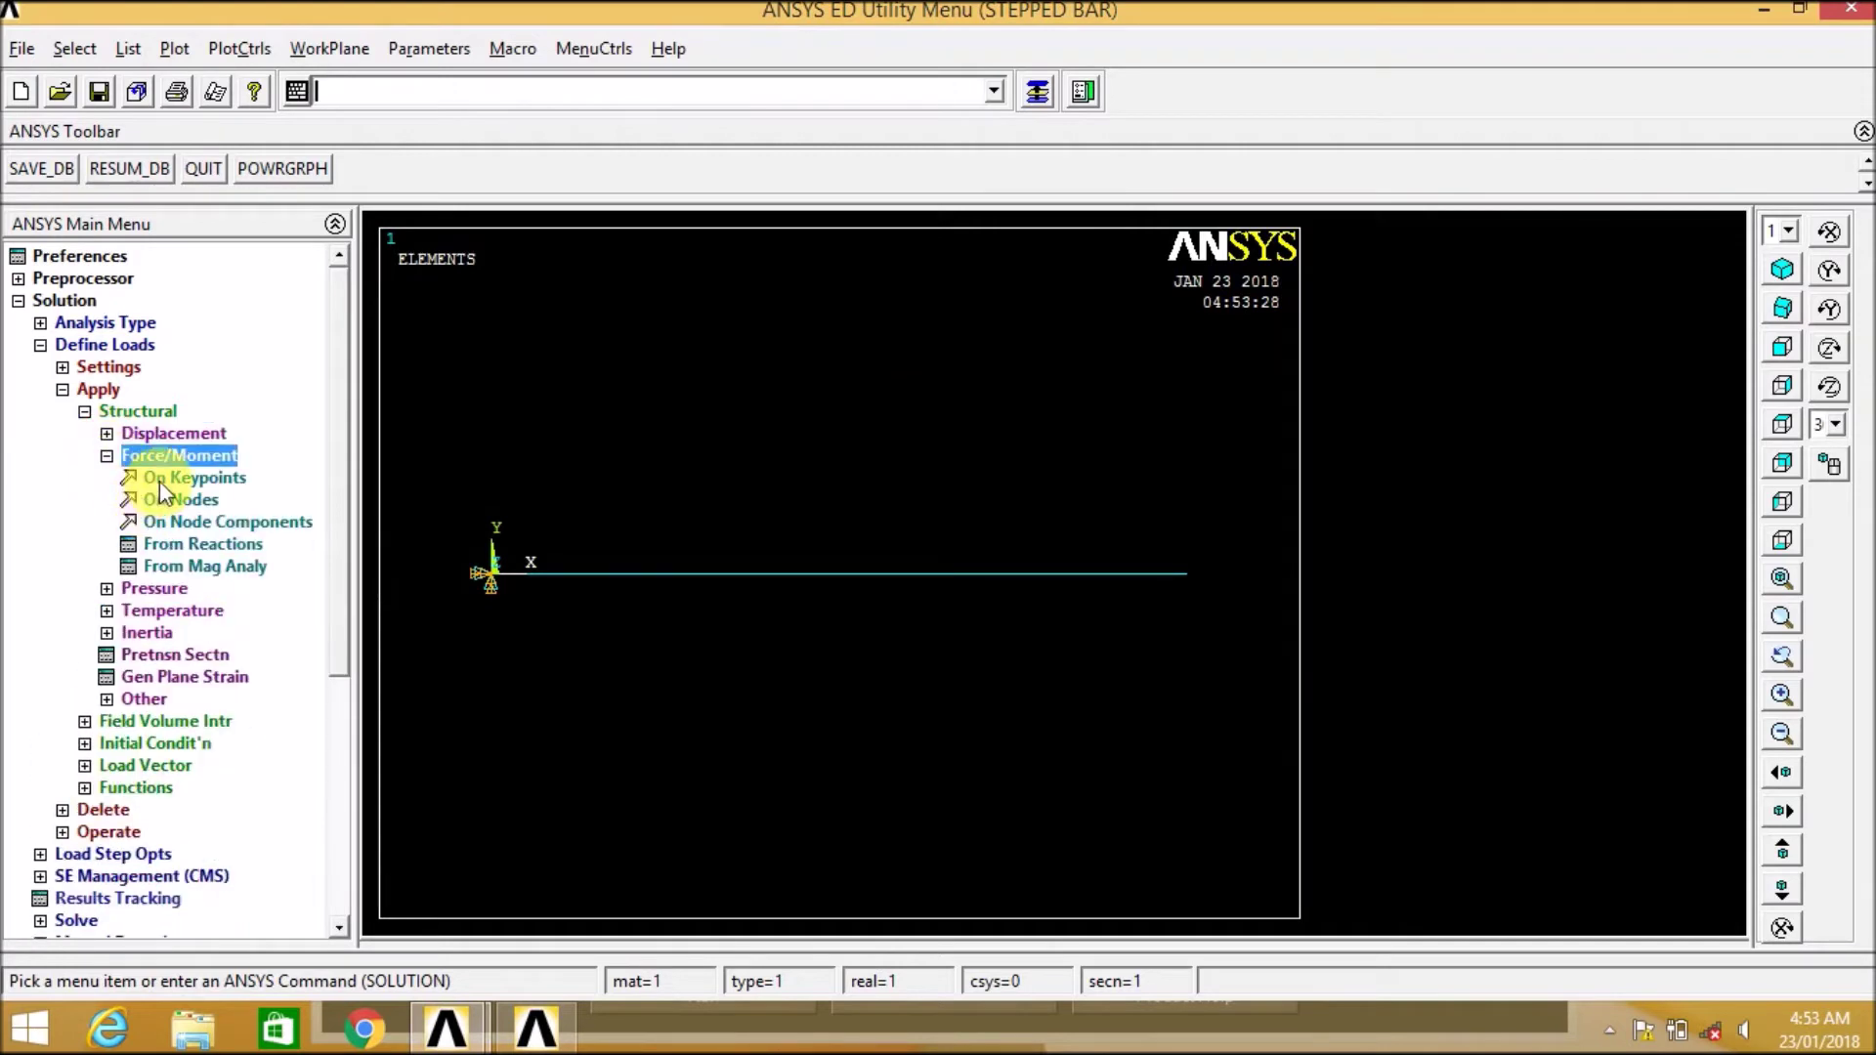
pyautogui.click(190, 478)
pyautogui.click(1187, 573)
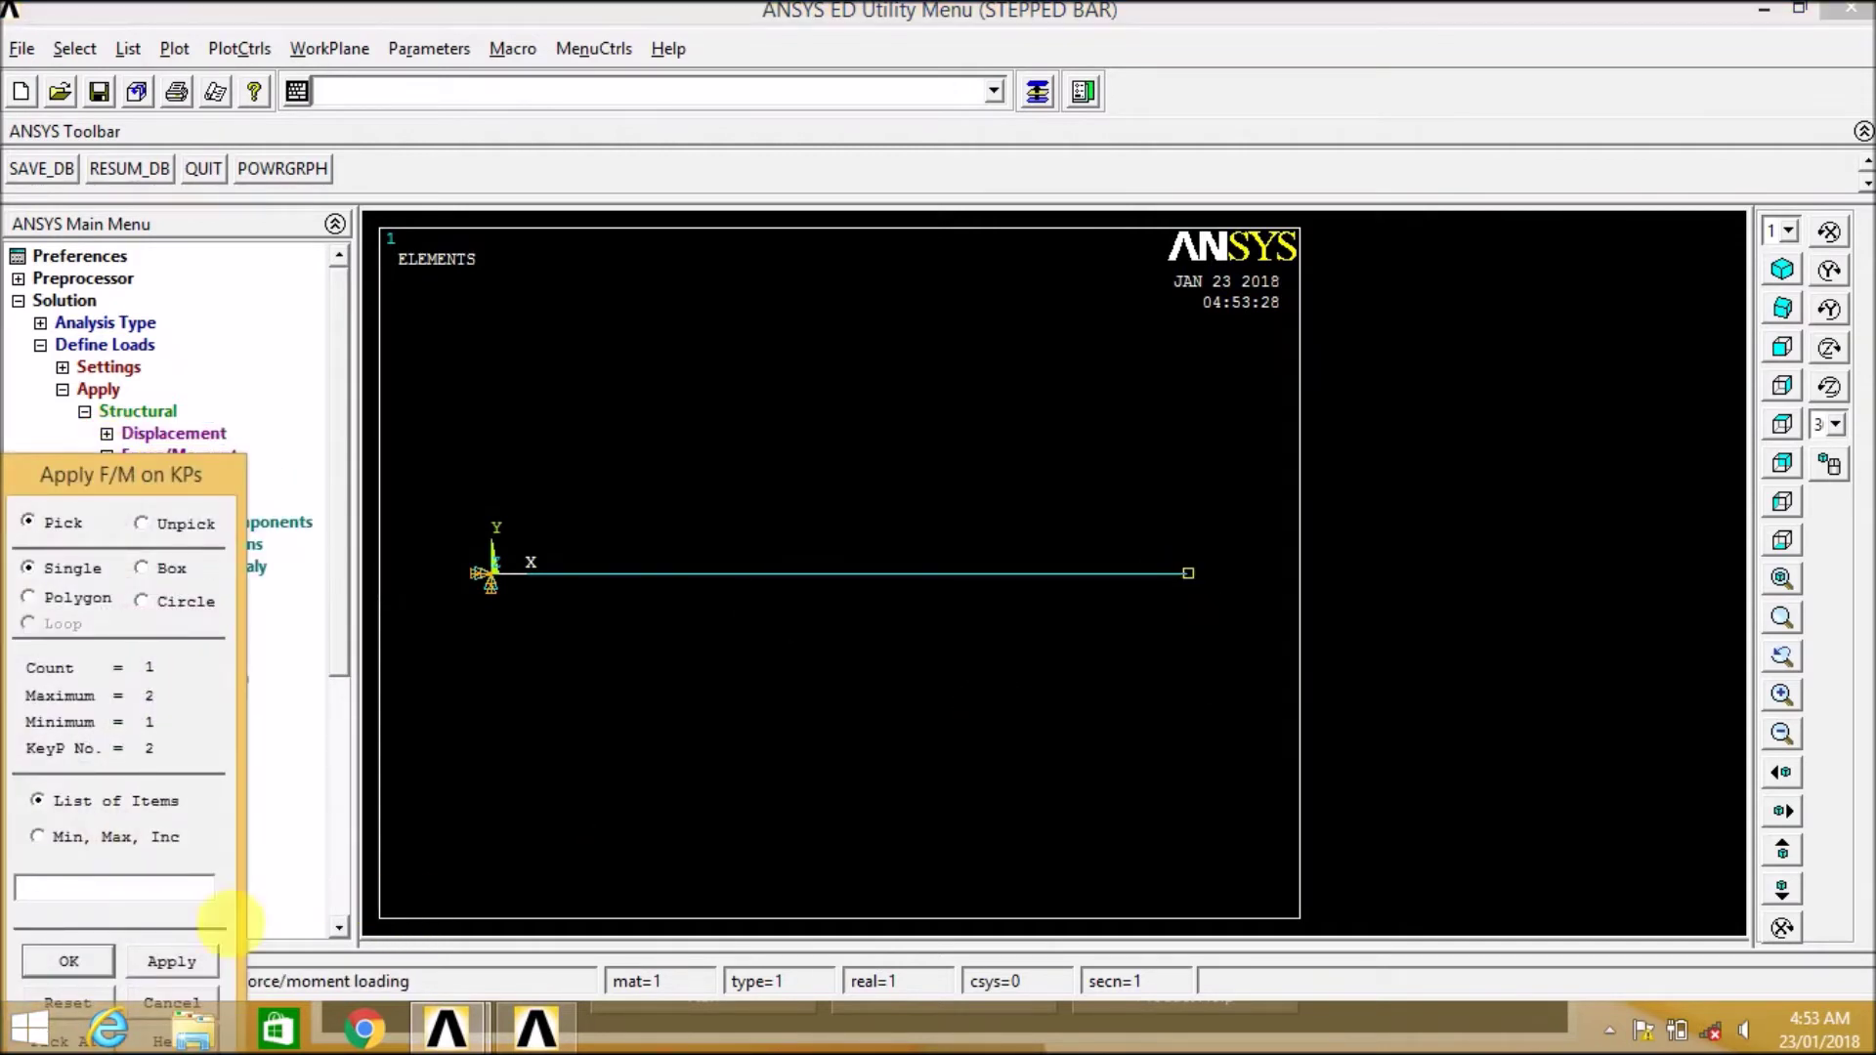
pyautogui.click(98, 958)
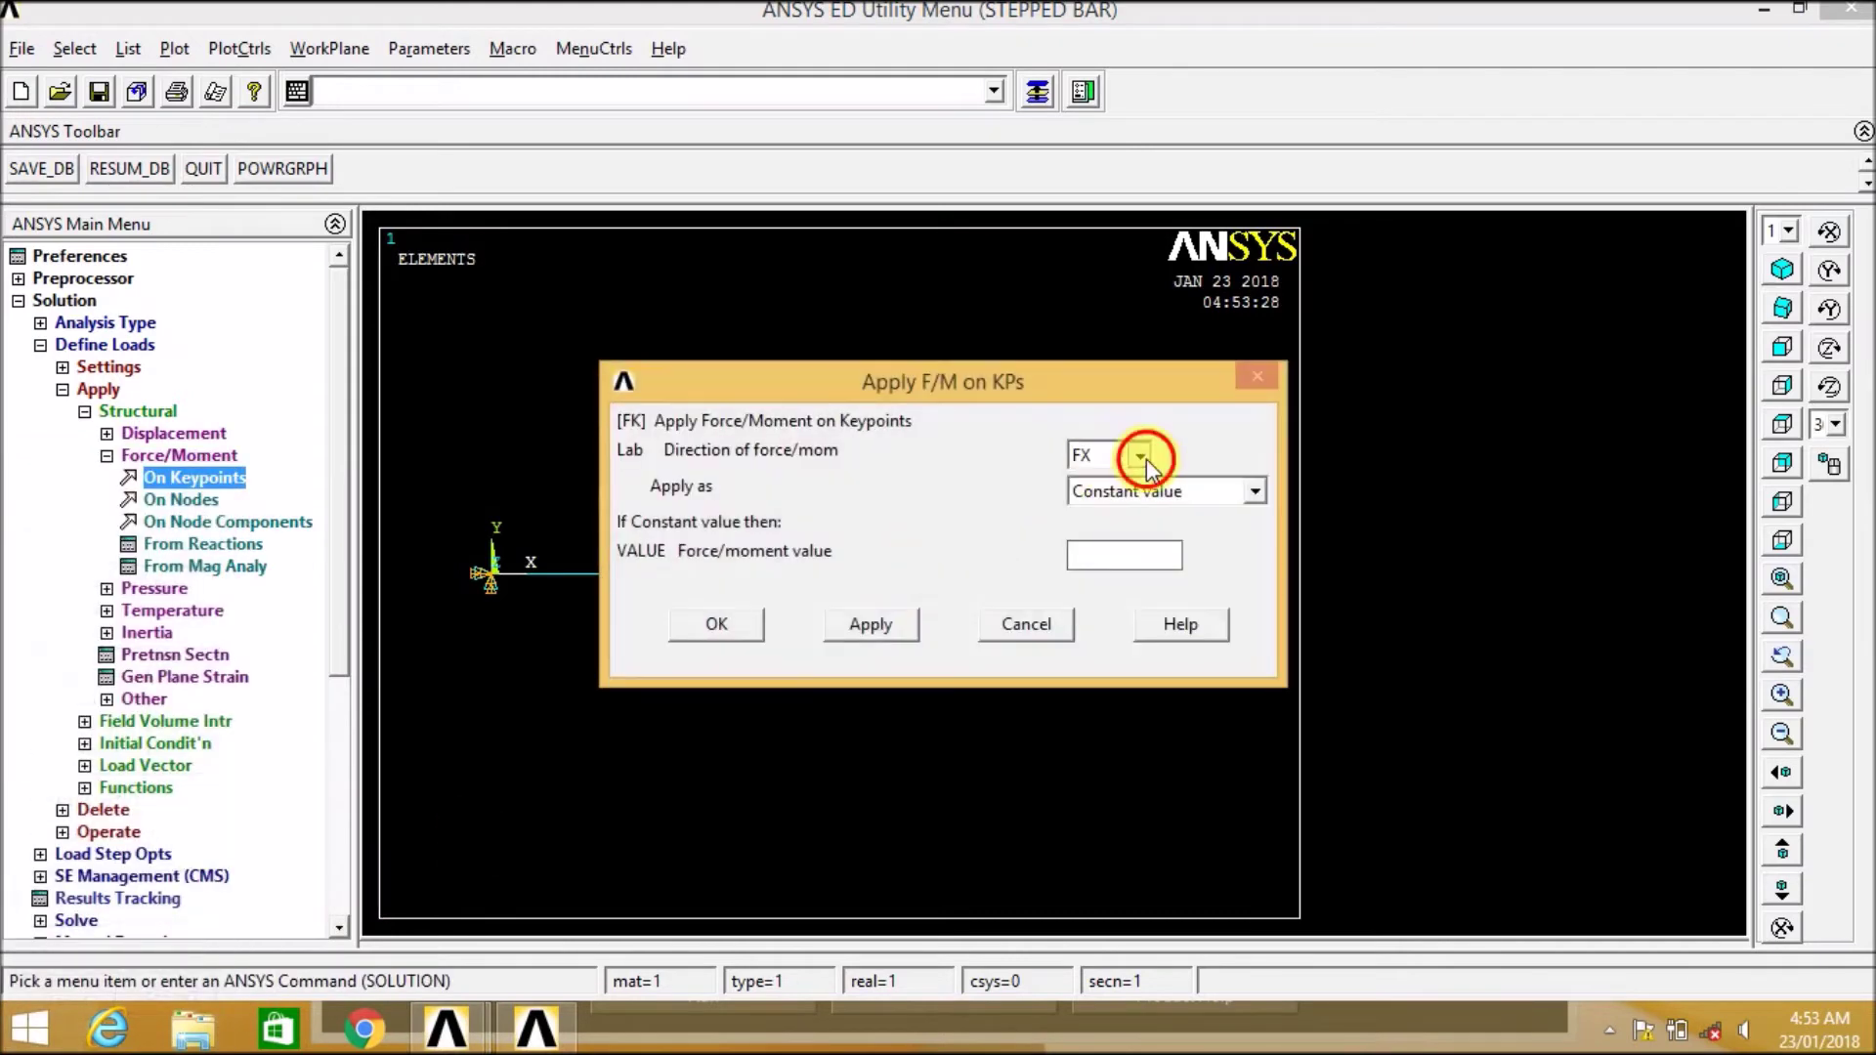
pyautogui.click(1140, 456)
pyautogui.click(1084, 506)
pyautogui.click(1104, 557)
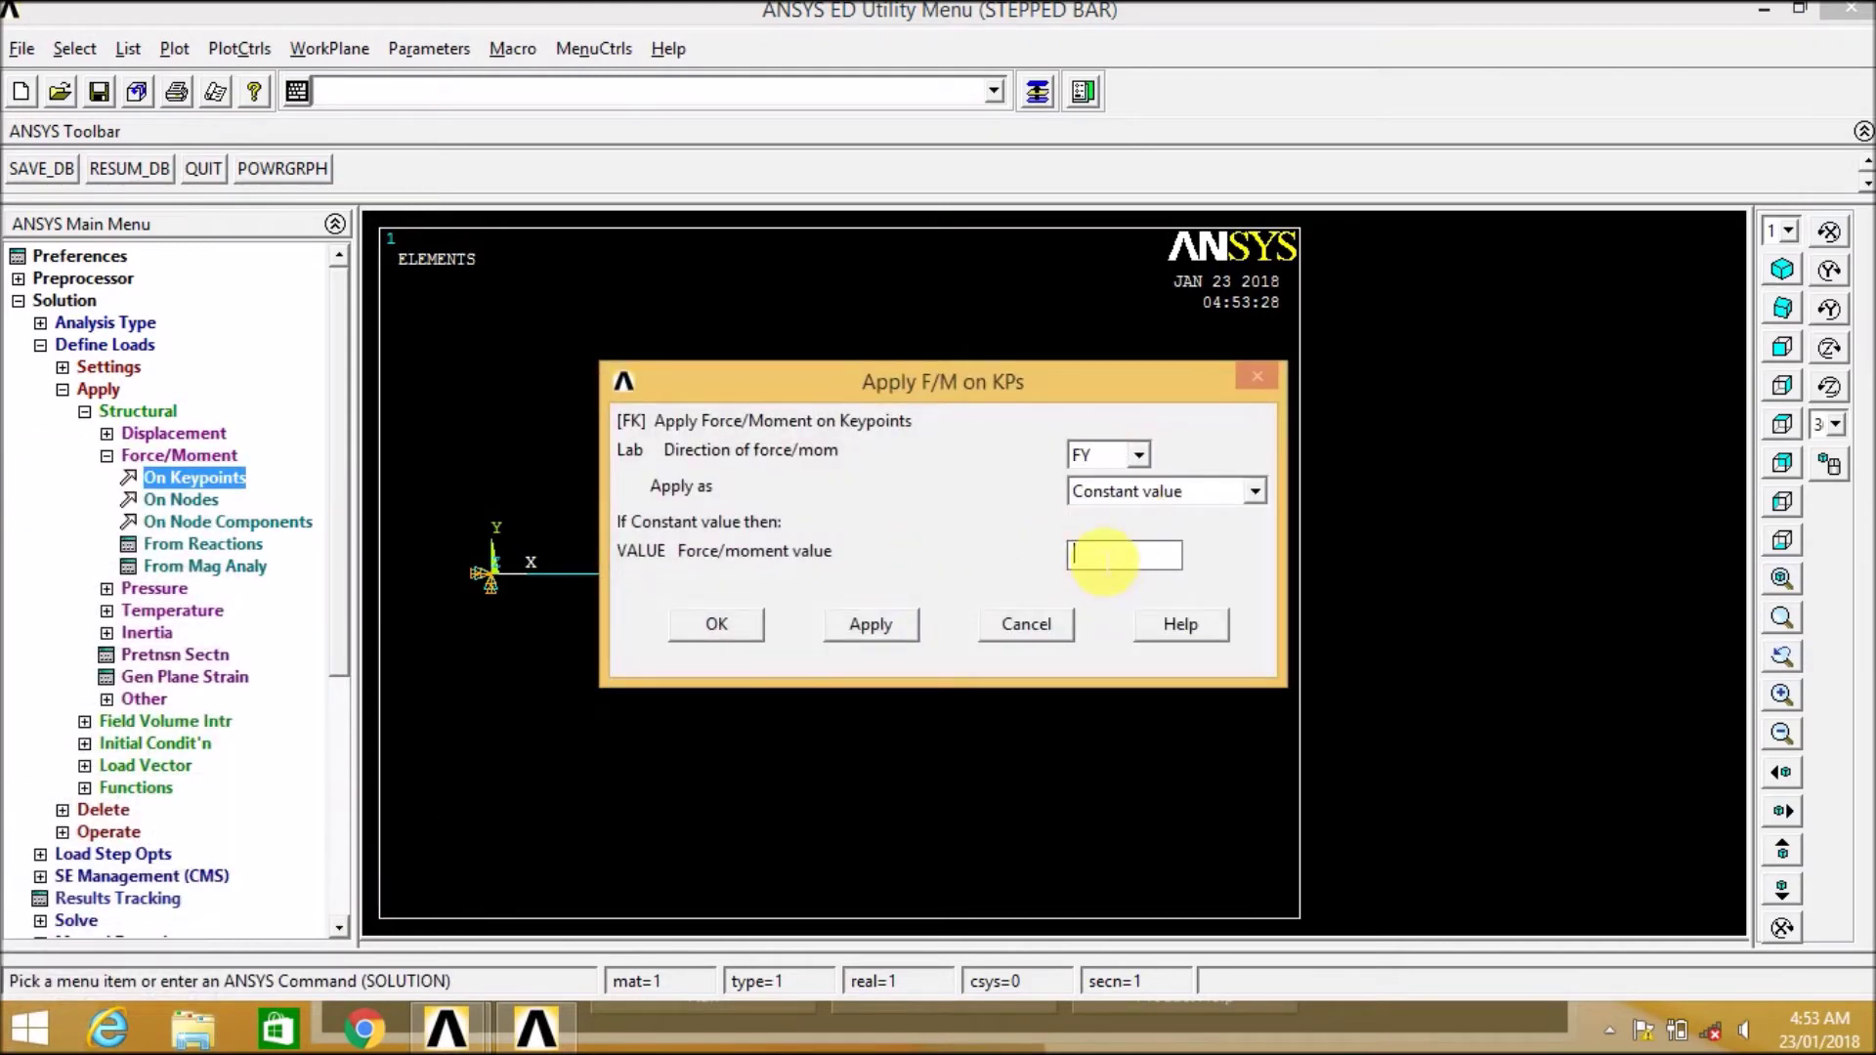
pyautogui.write('-10000')
pyautogui.click(716, 630)
pyautogui.click(105, 455)
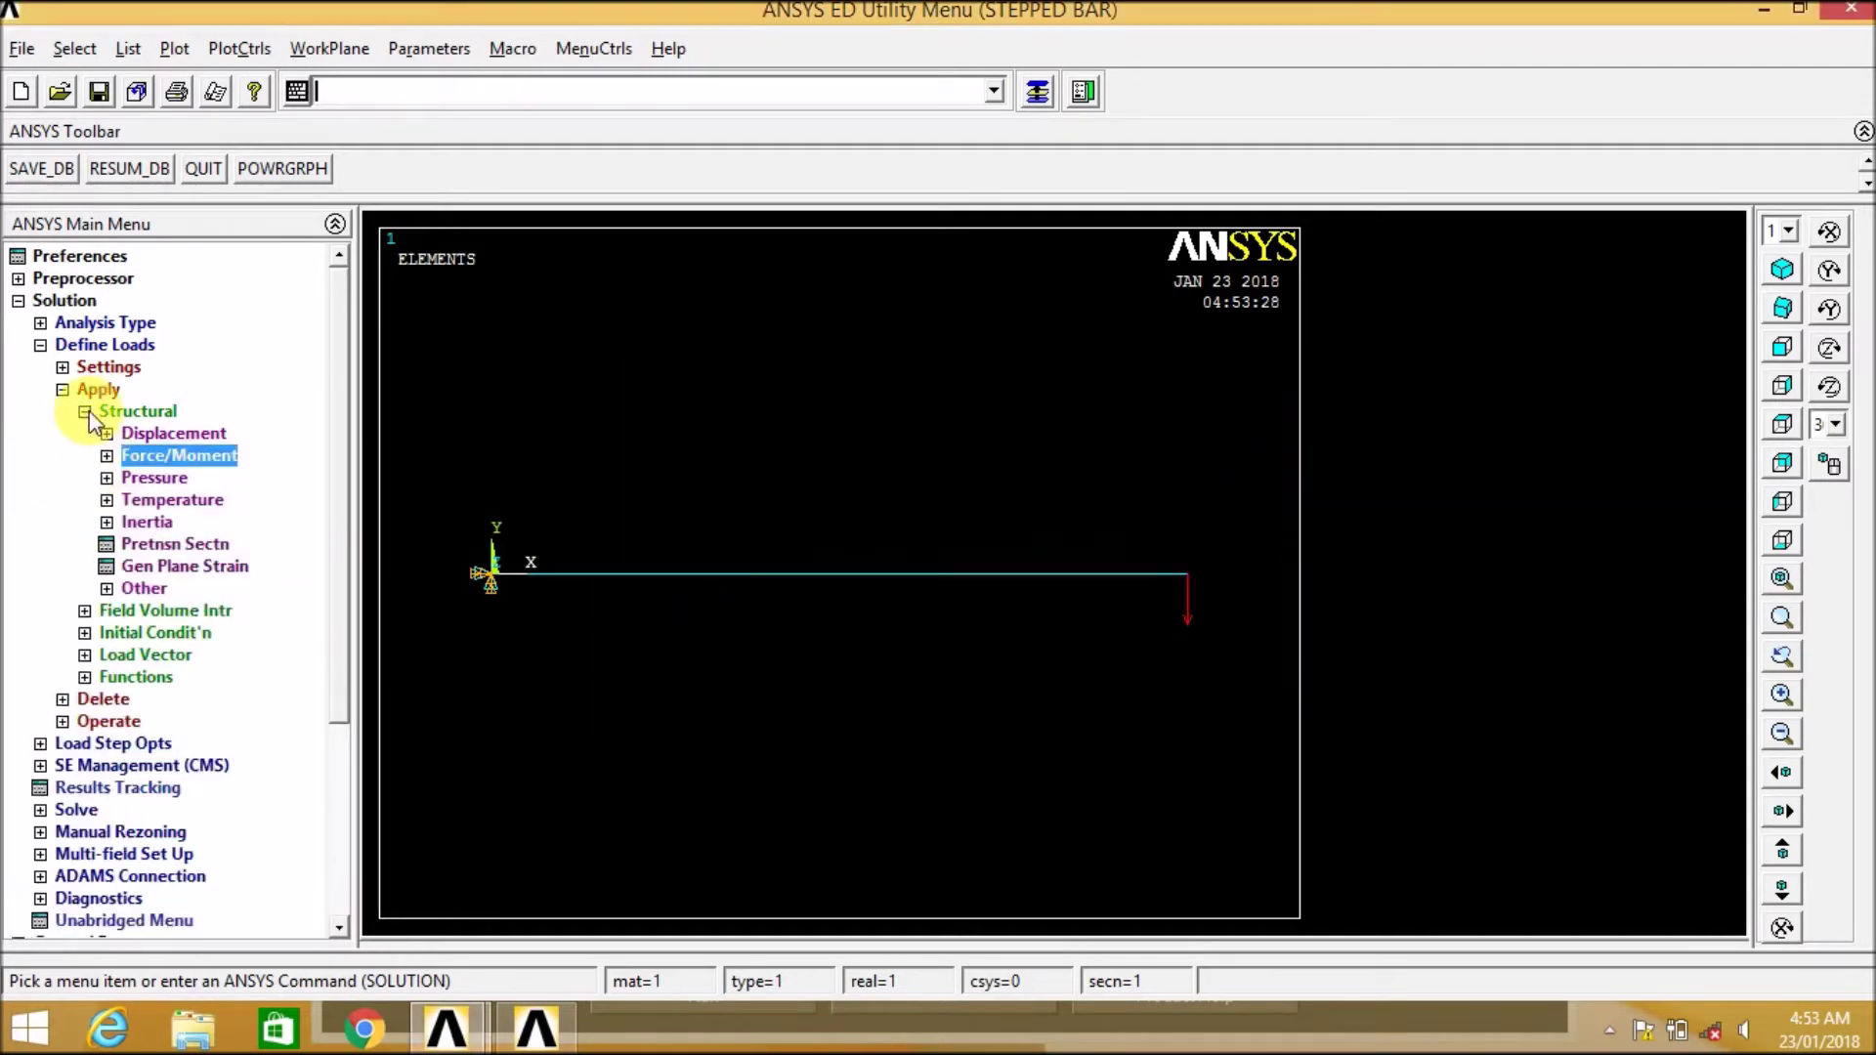
# Solve the current load step and close the solution note and status listing.
pyautogui.click(85, 411)
pyautogui.click(62, 388)
pyautogui.click(41, 346)
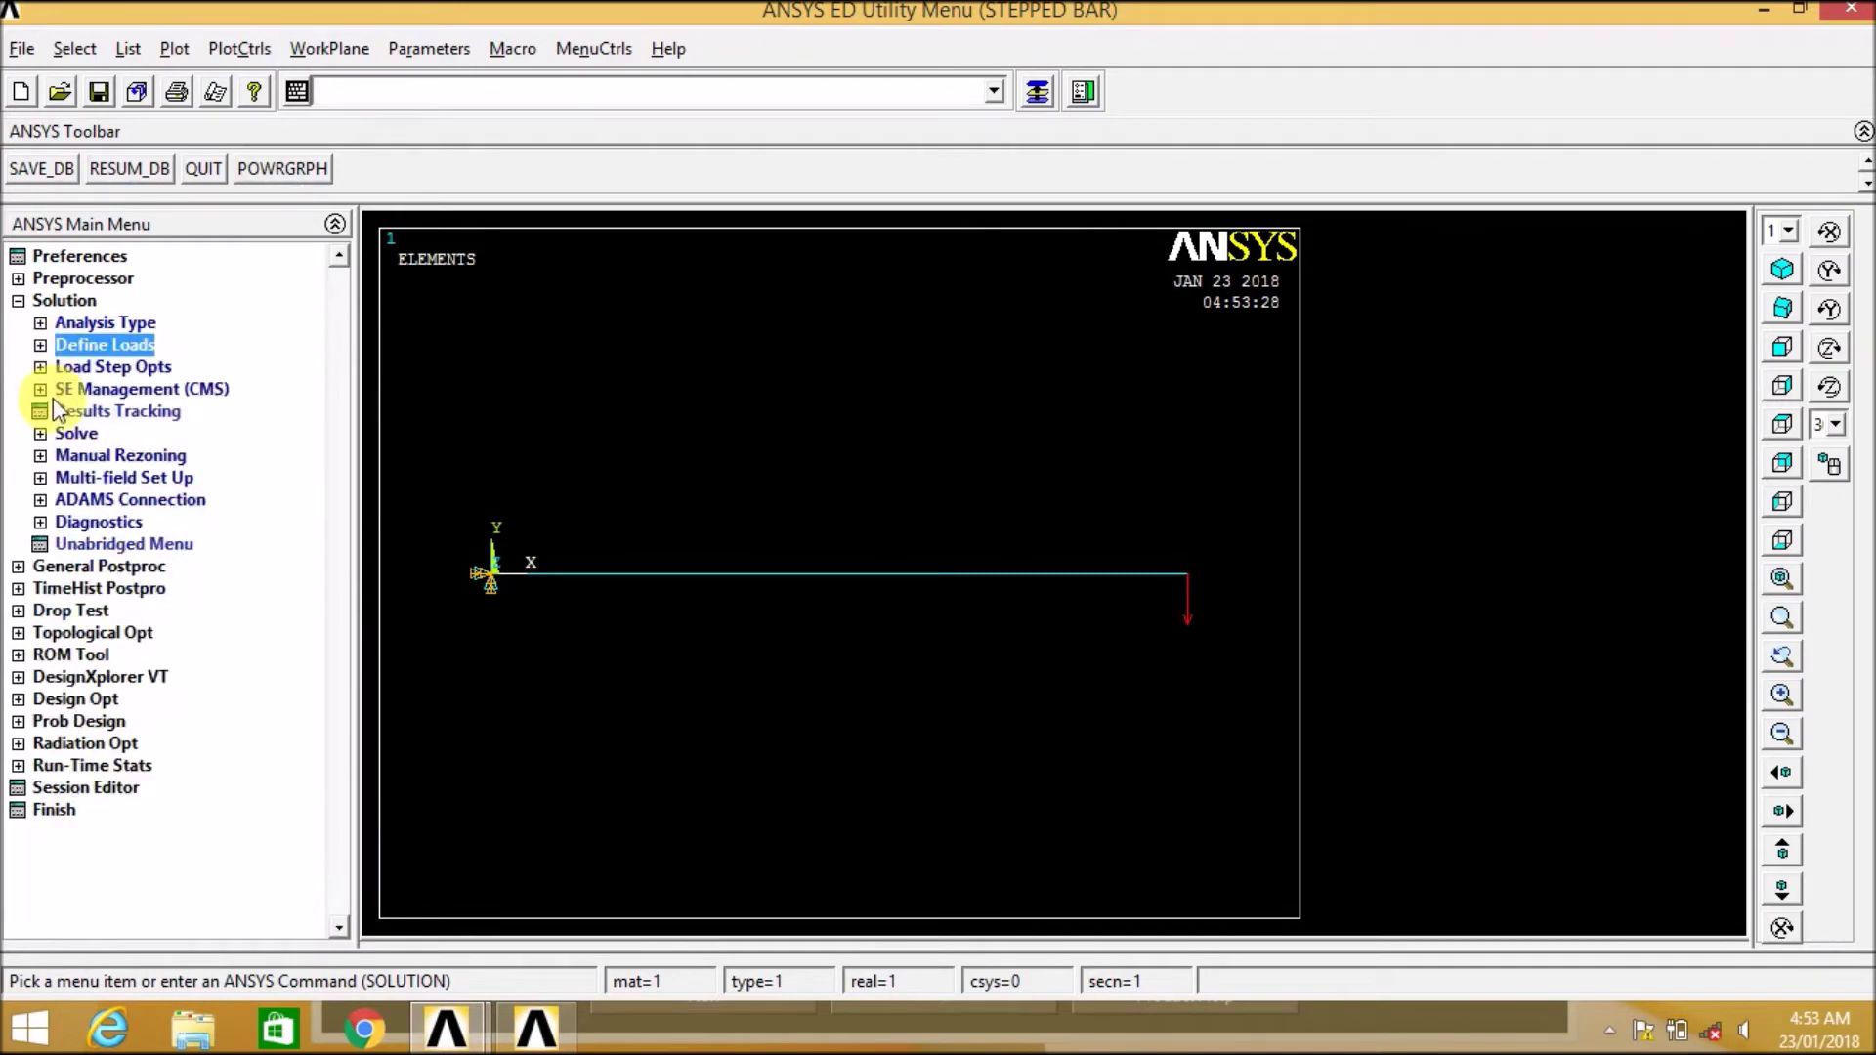
pyautogui.click(40, 432)
pyautogui.click(93, 456)
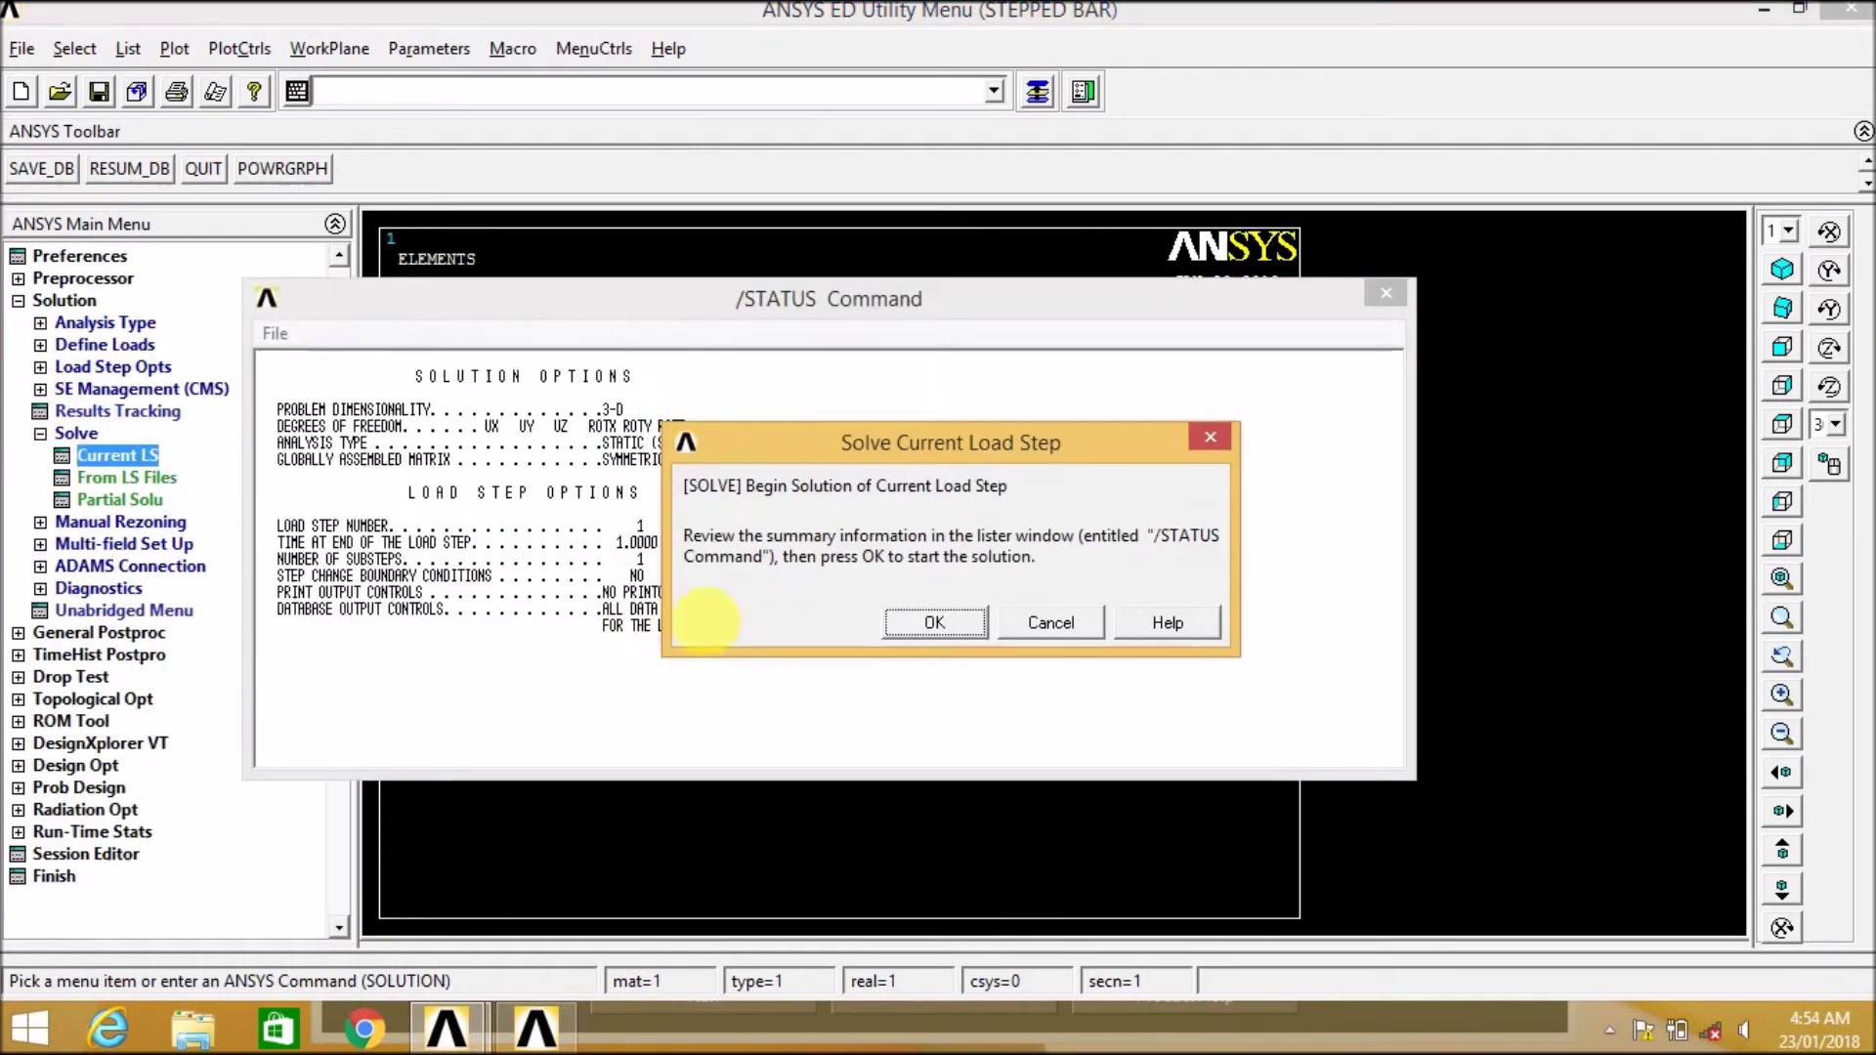
pyautogui.click(941, 619)
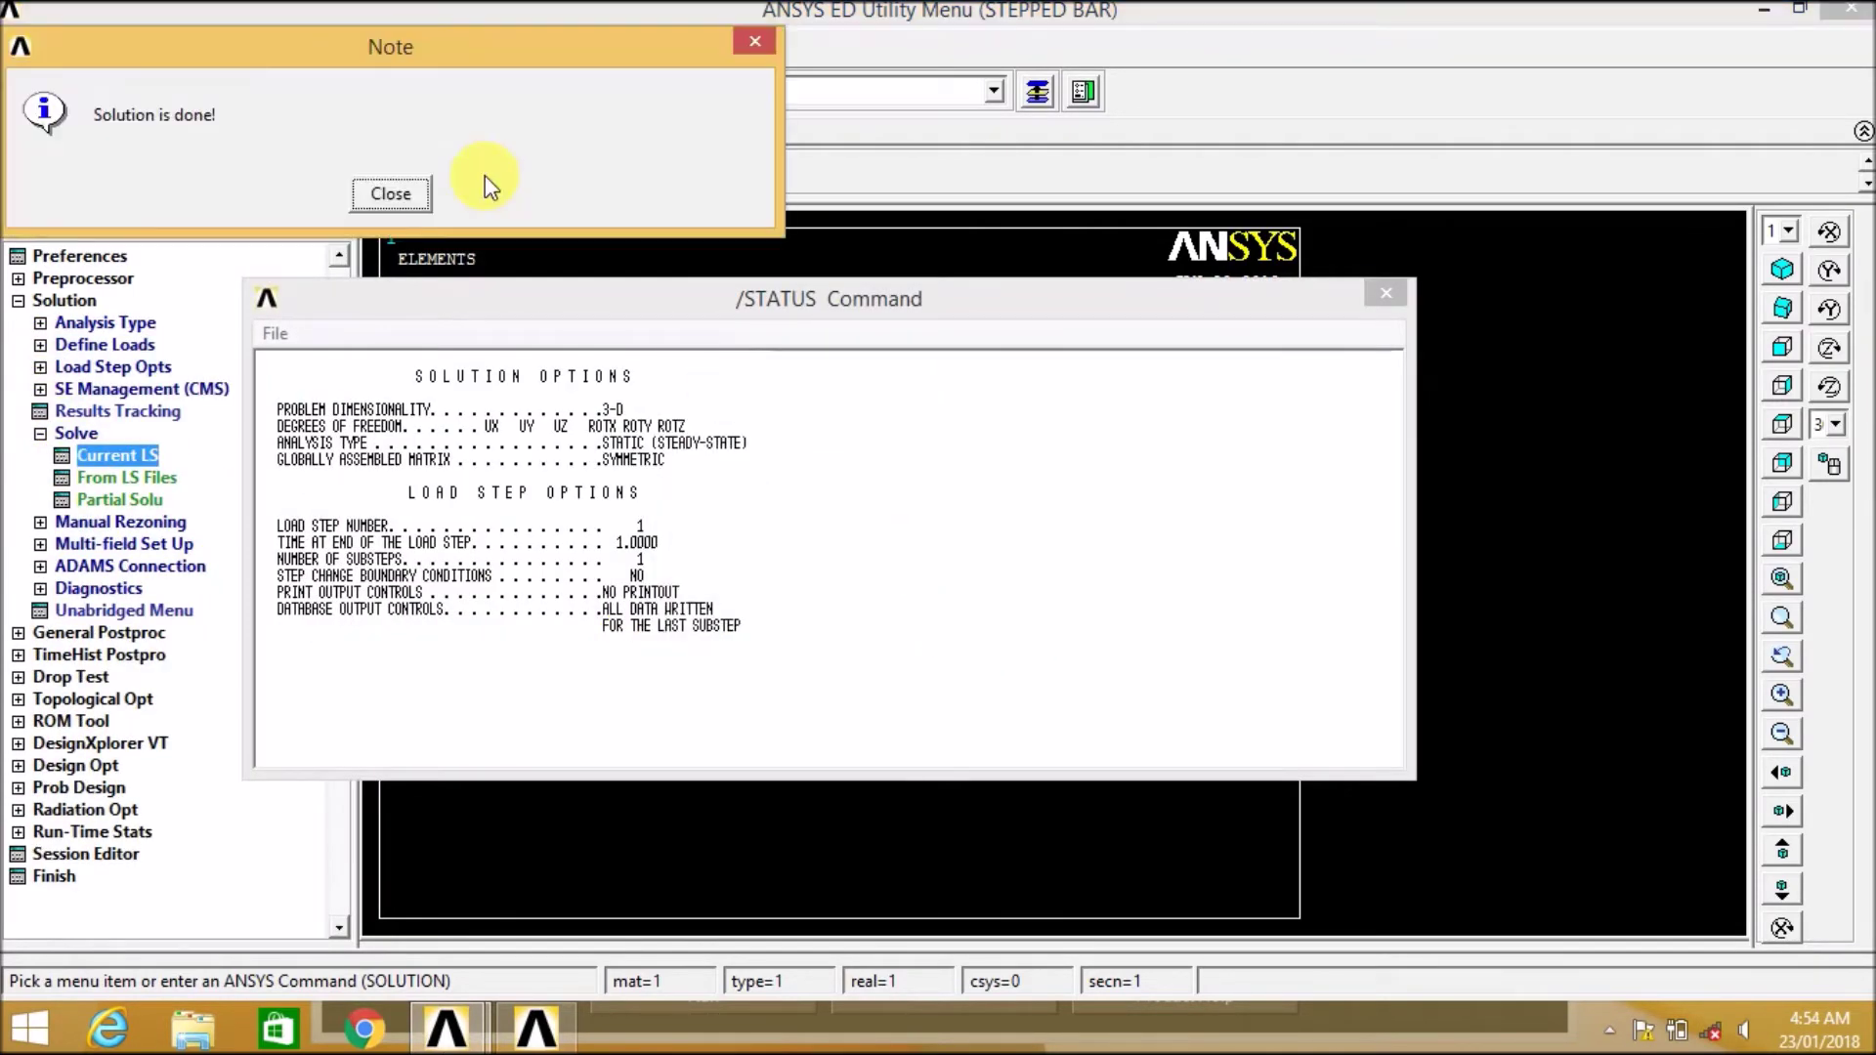
pyautogui.click(387, 192)
pyautogui.click(1385, 293)
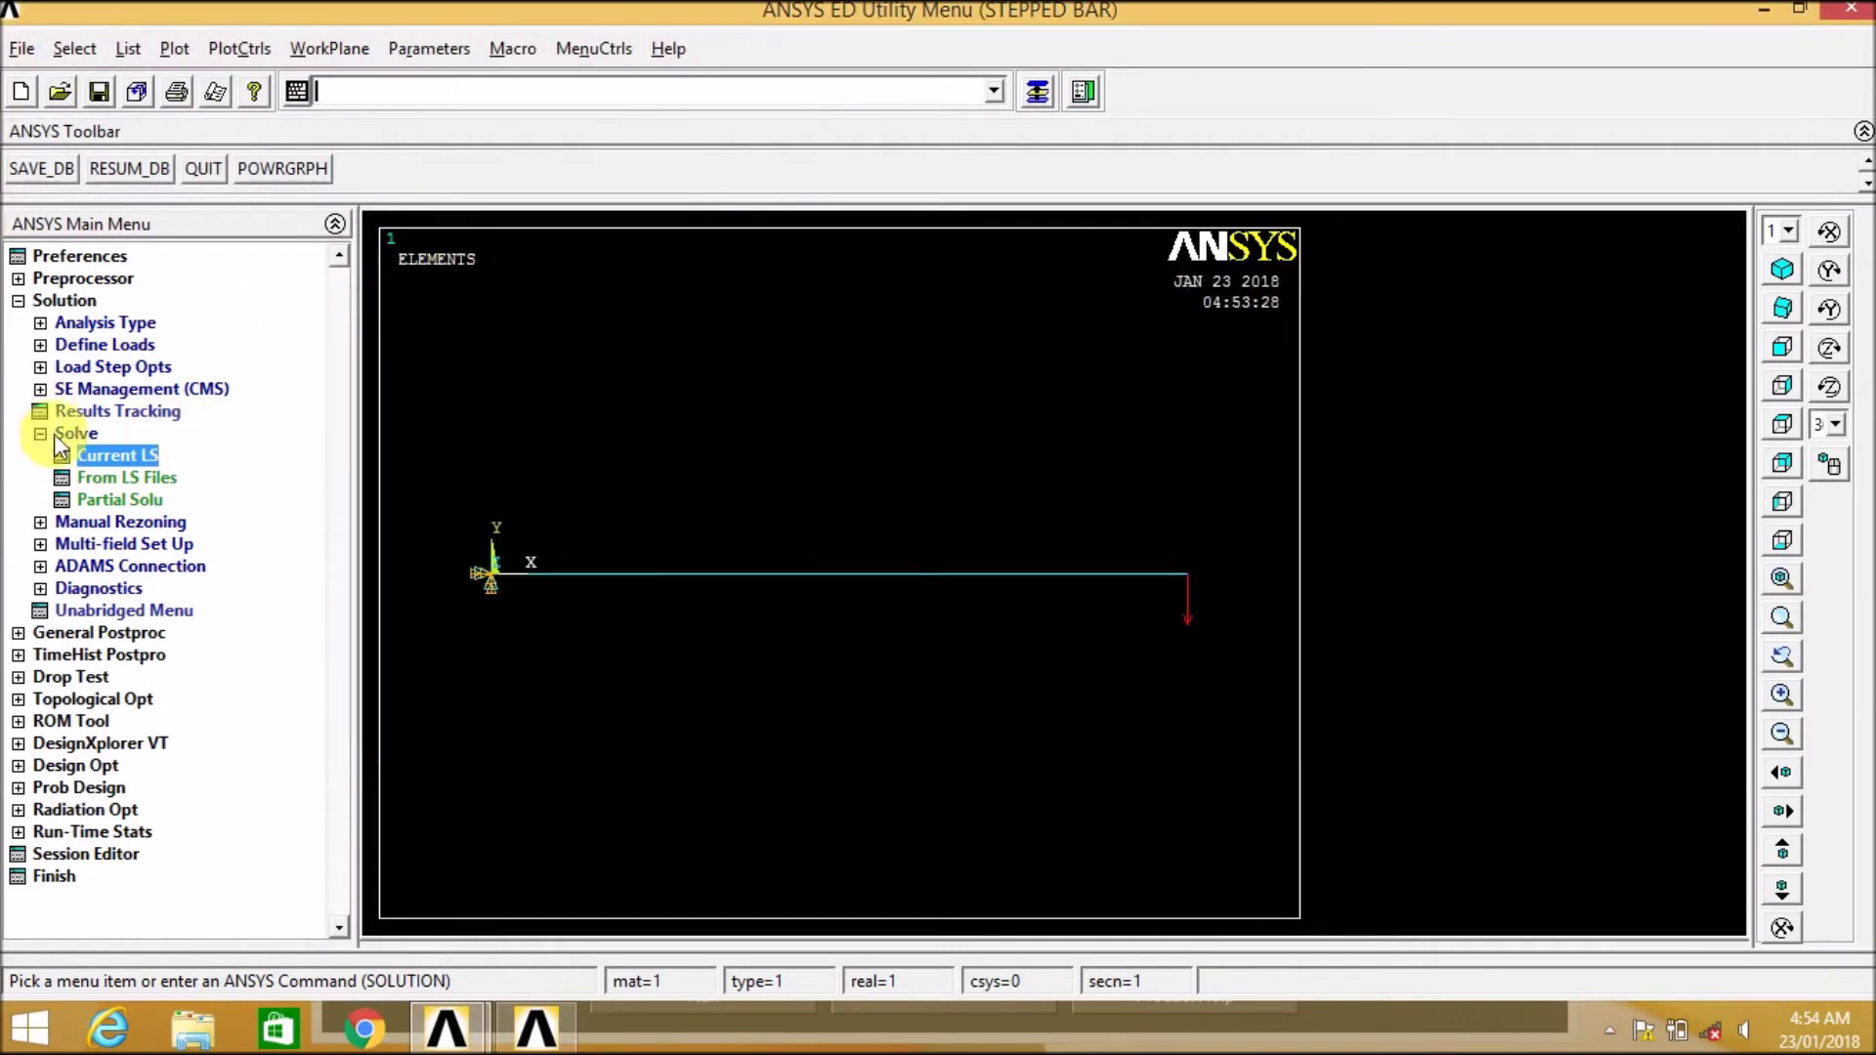
pyautogui.click(55, 434)
# Plot the beam's deformed shape together with the undeformed shape.
pyautogui.click(18, 567)
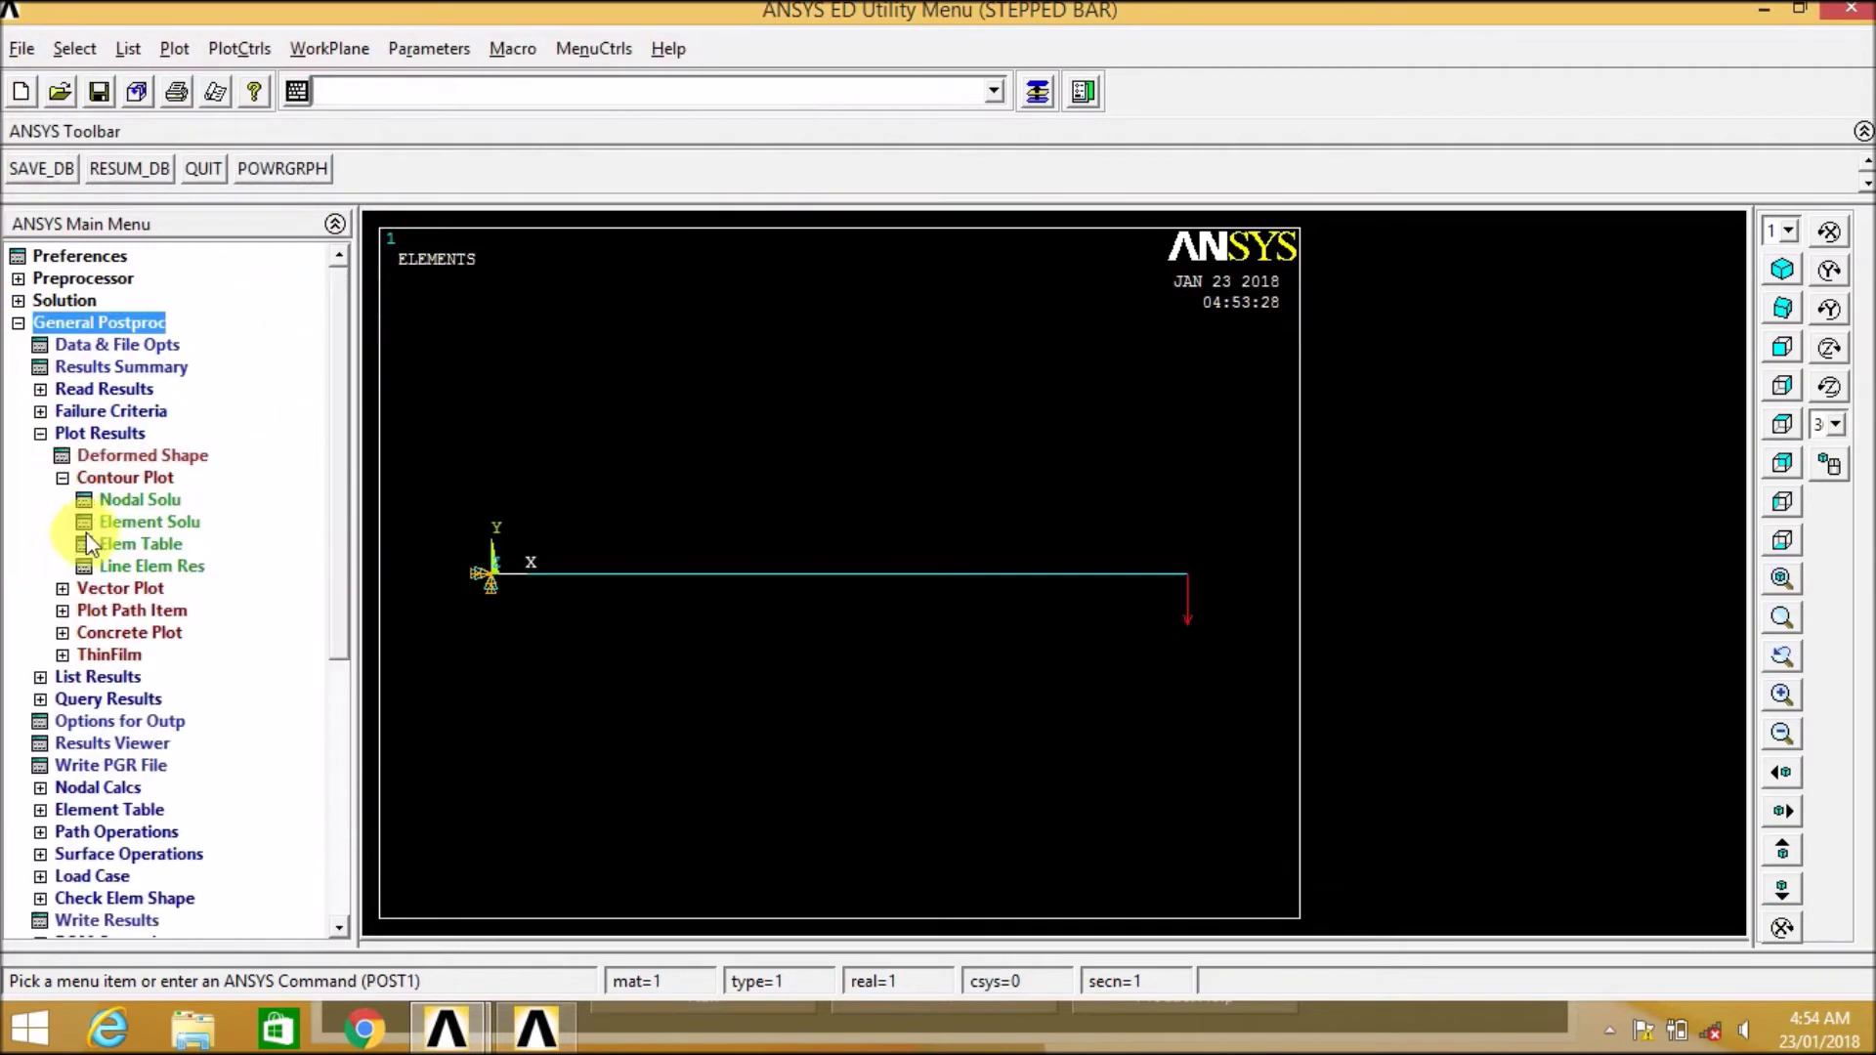
pyautogui.click(59, 479)
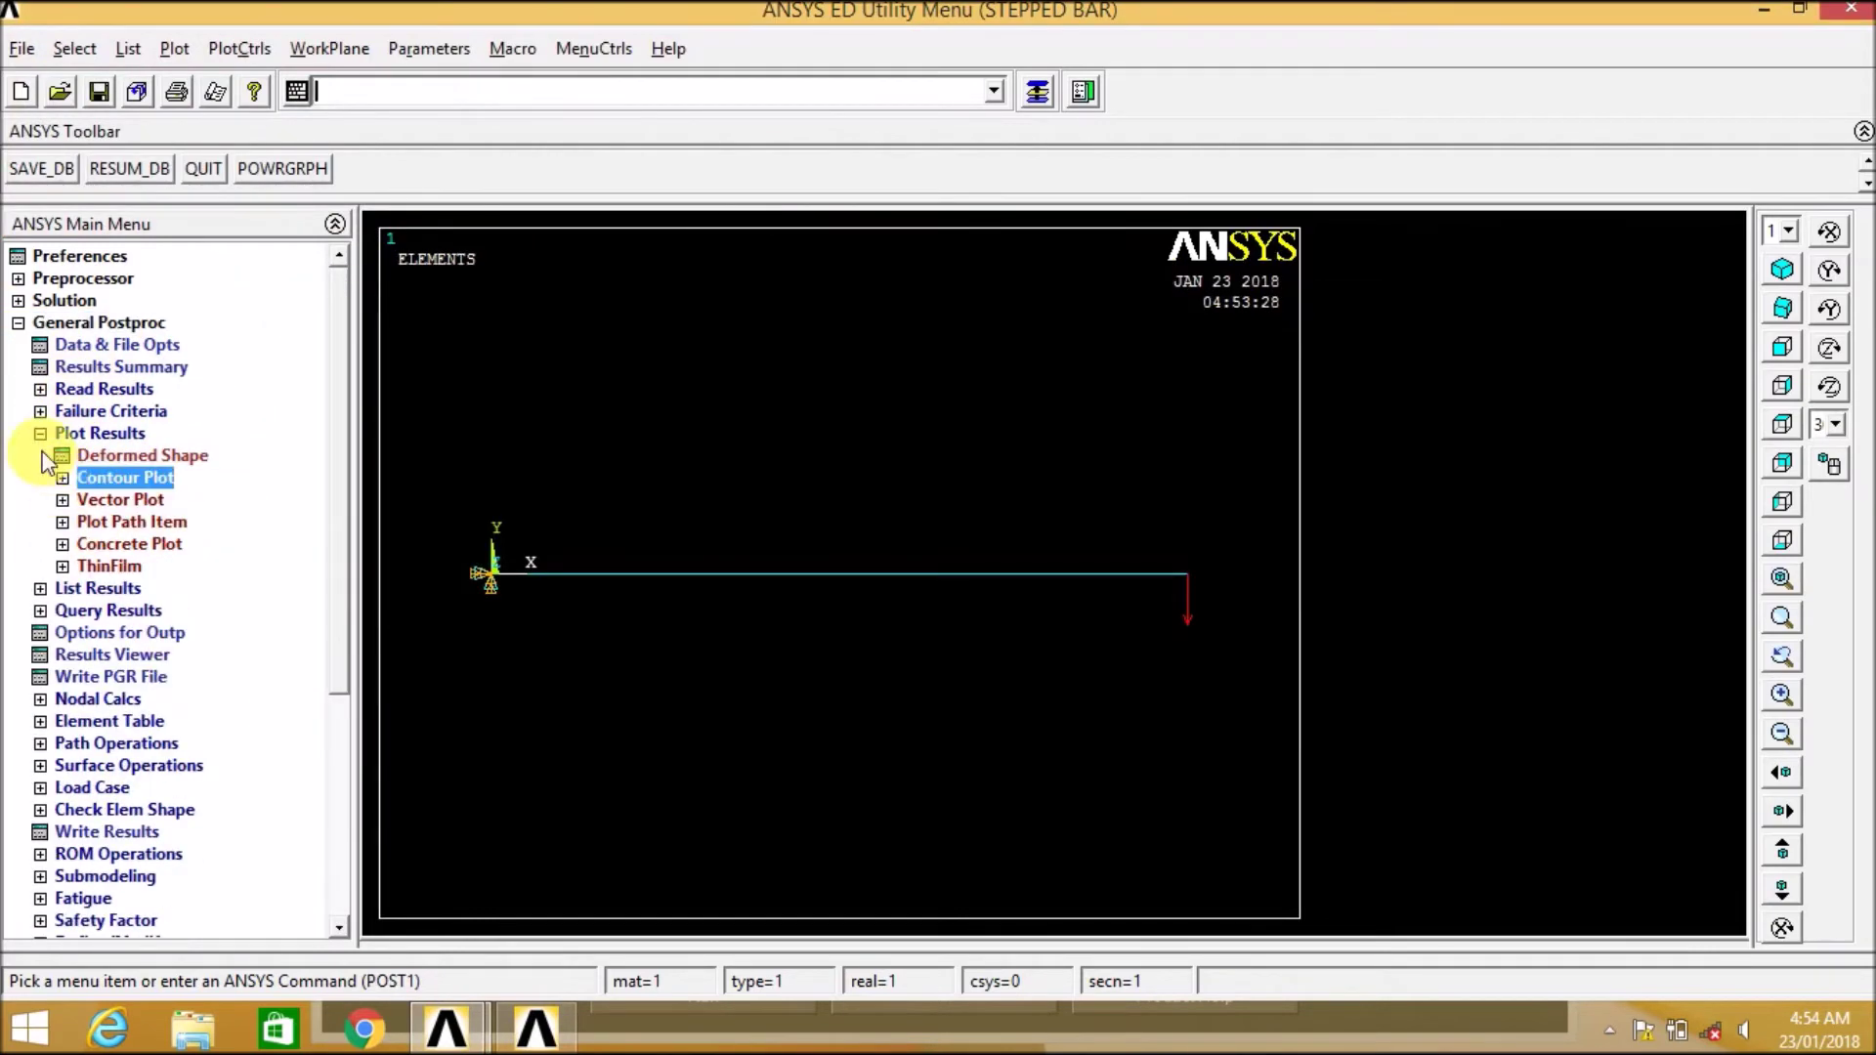
pyautogui.click(115, 455)
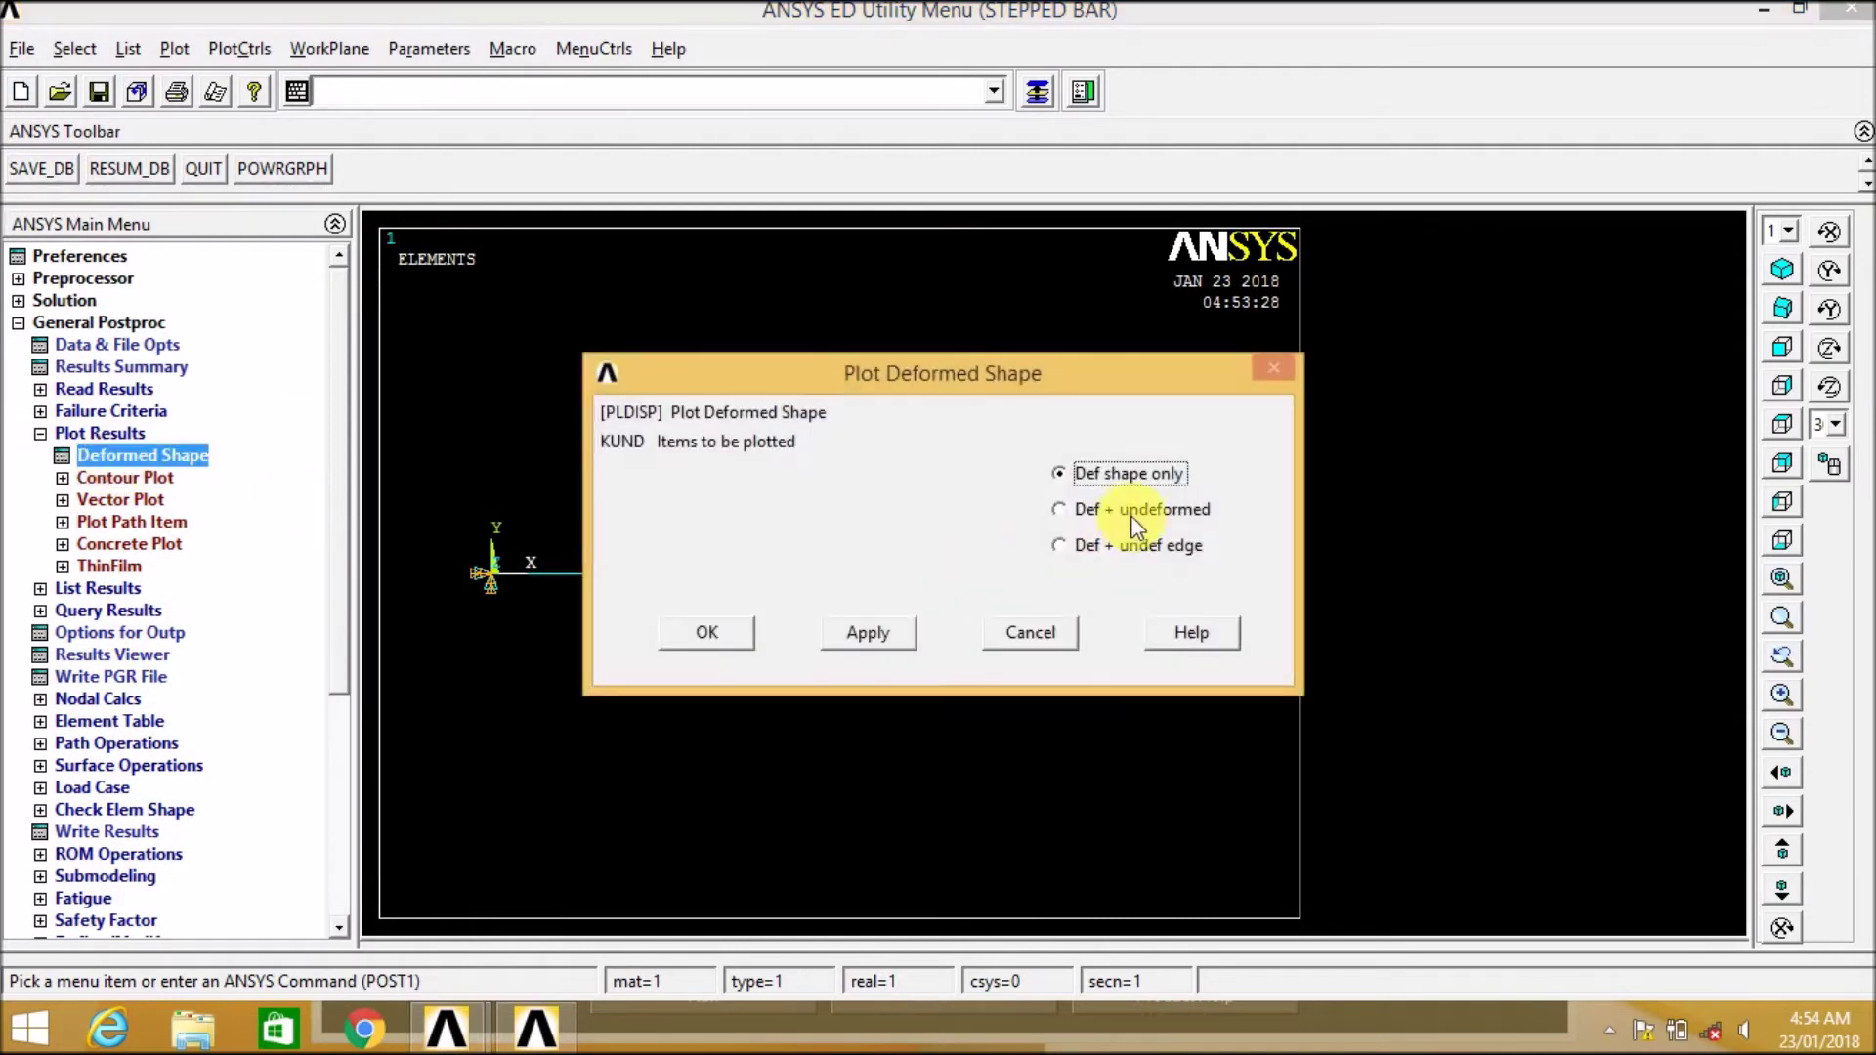
pyautogui.click(1131, 509)
pyautogui.click(710, 630)
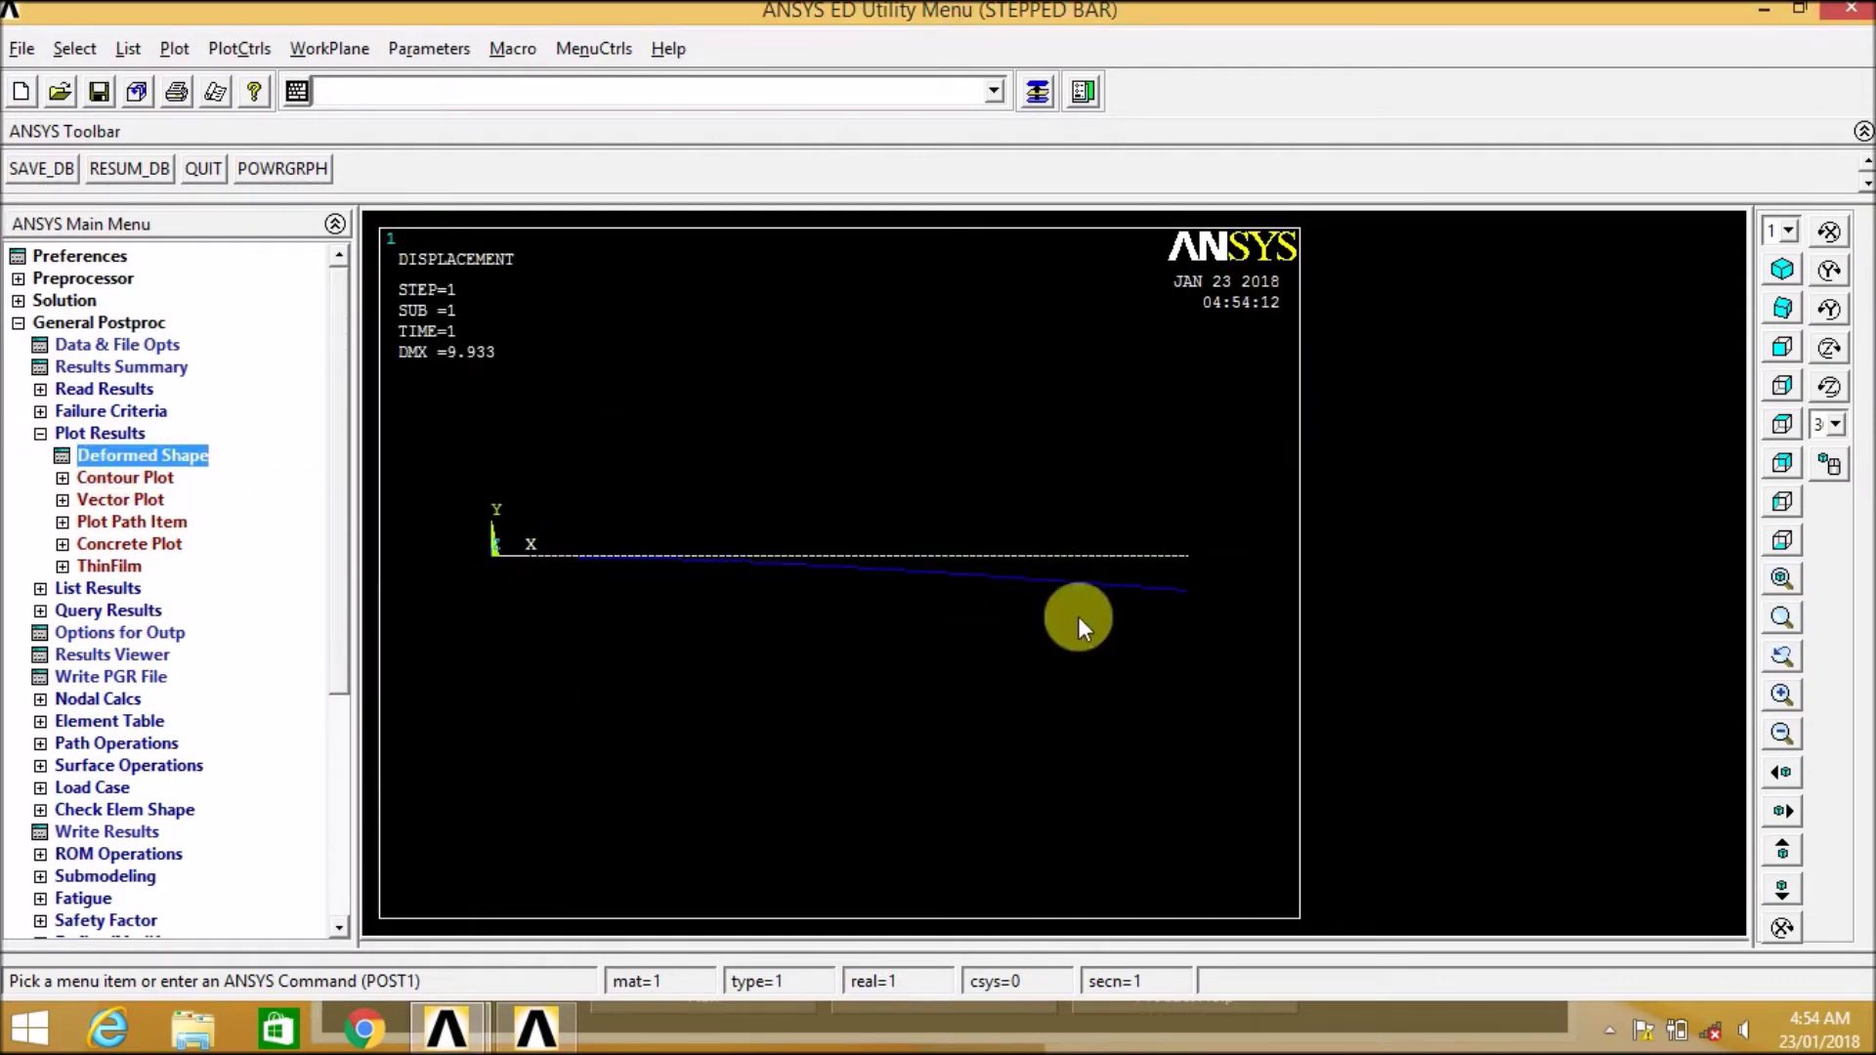
# Start defining the element table and add a by-sequence-number item SMISC, 6.
pyautogui.click(39, 432)
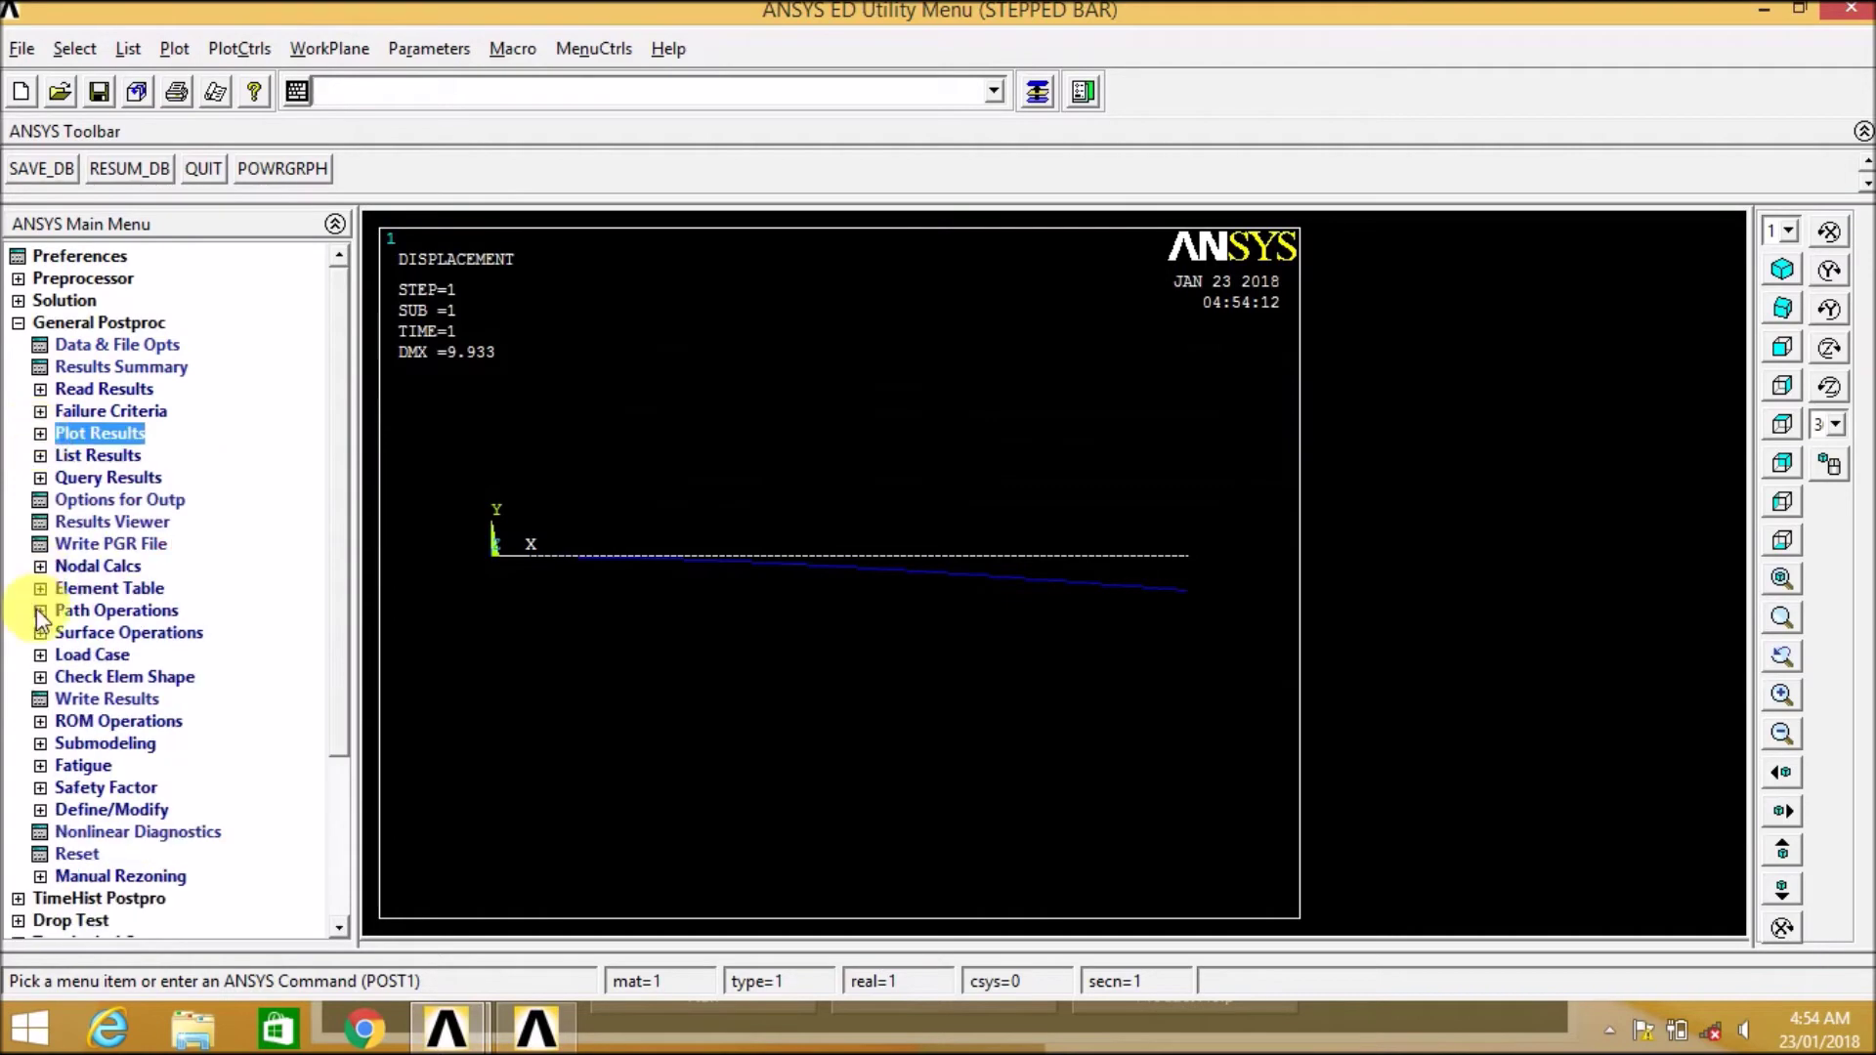
pyautogui.click(53, 592)
pyautogui.click(108, 610)
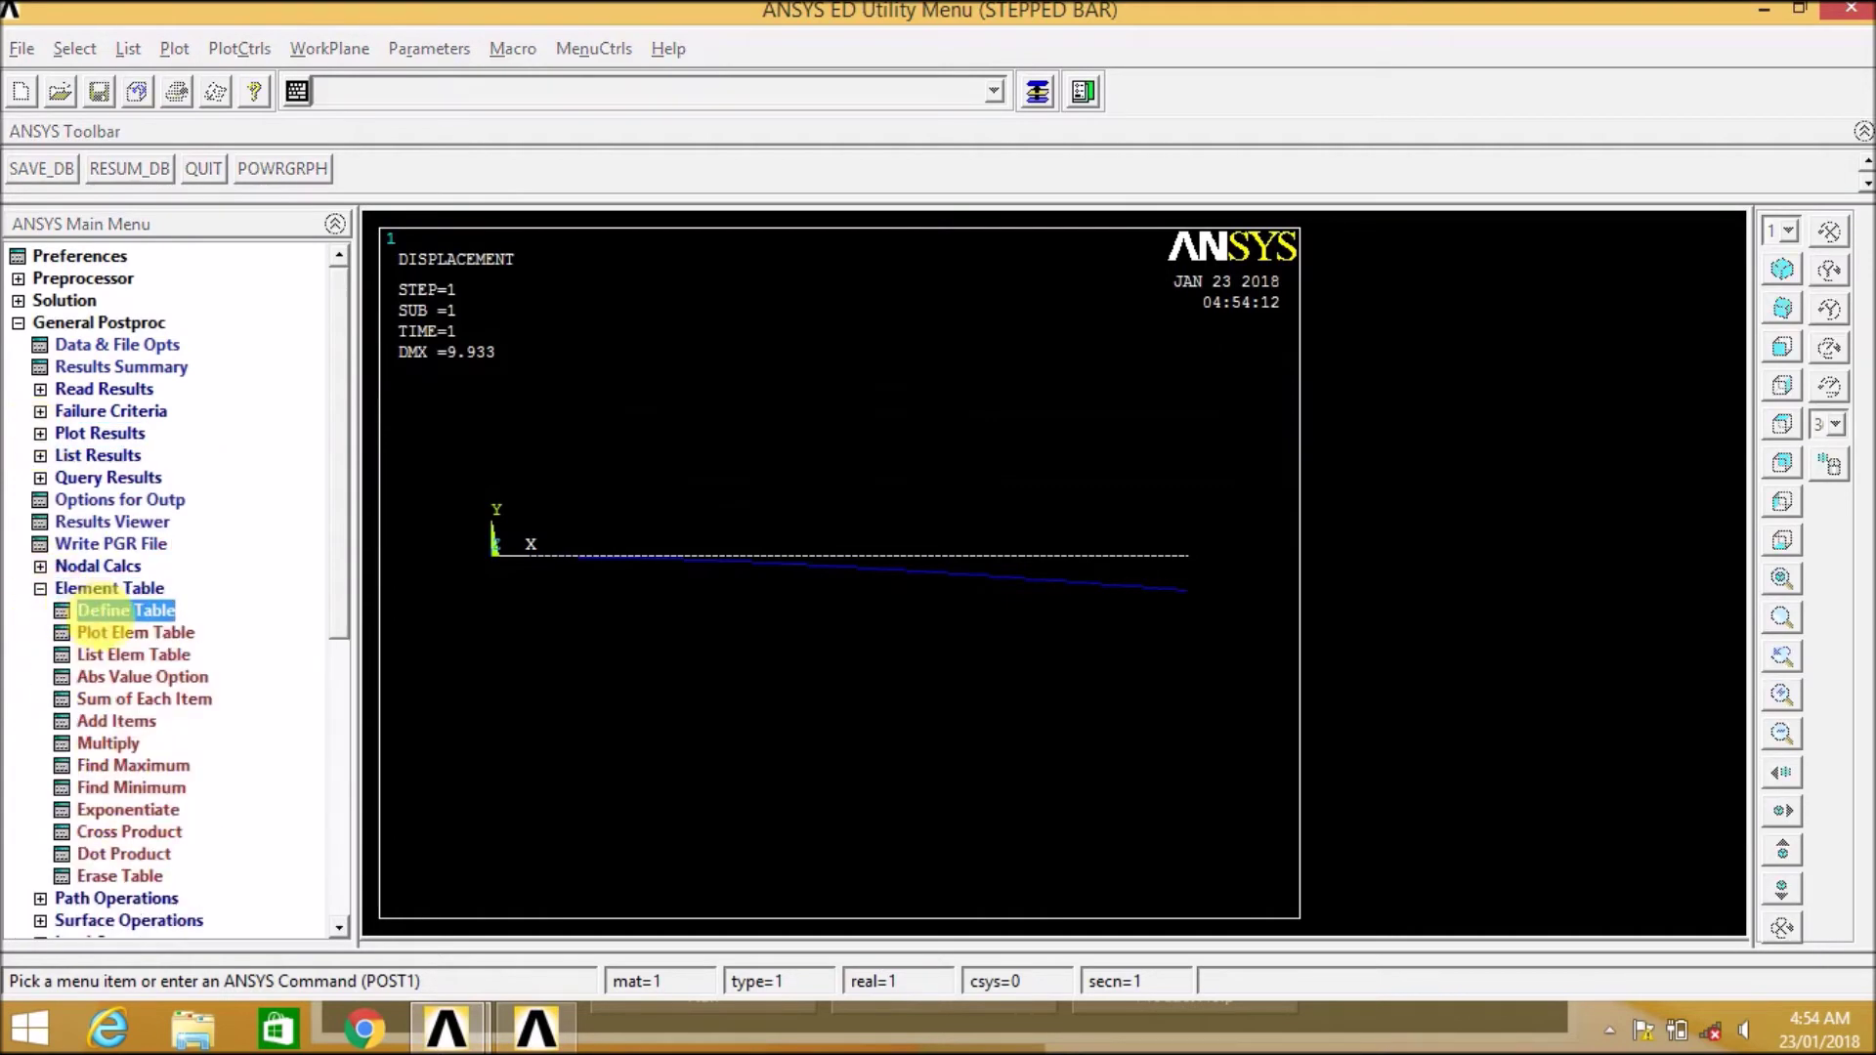
pyautogui.click(260, 632)
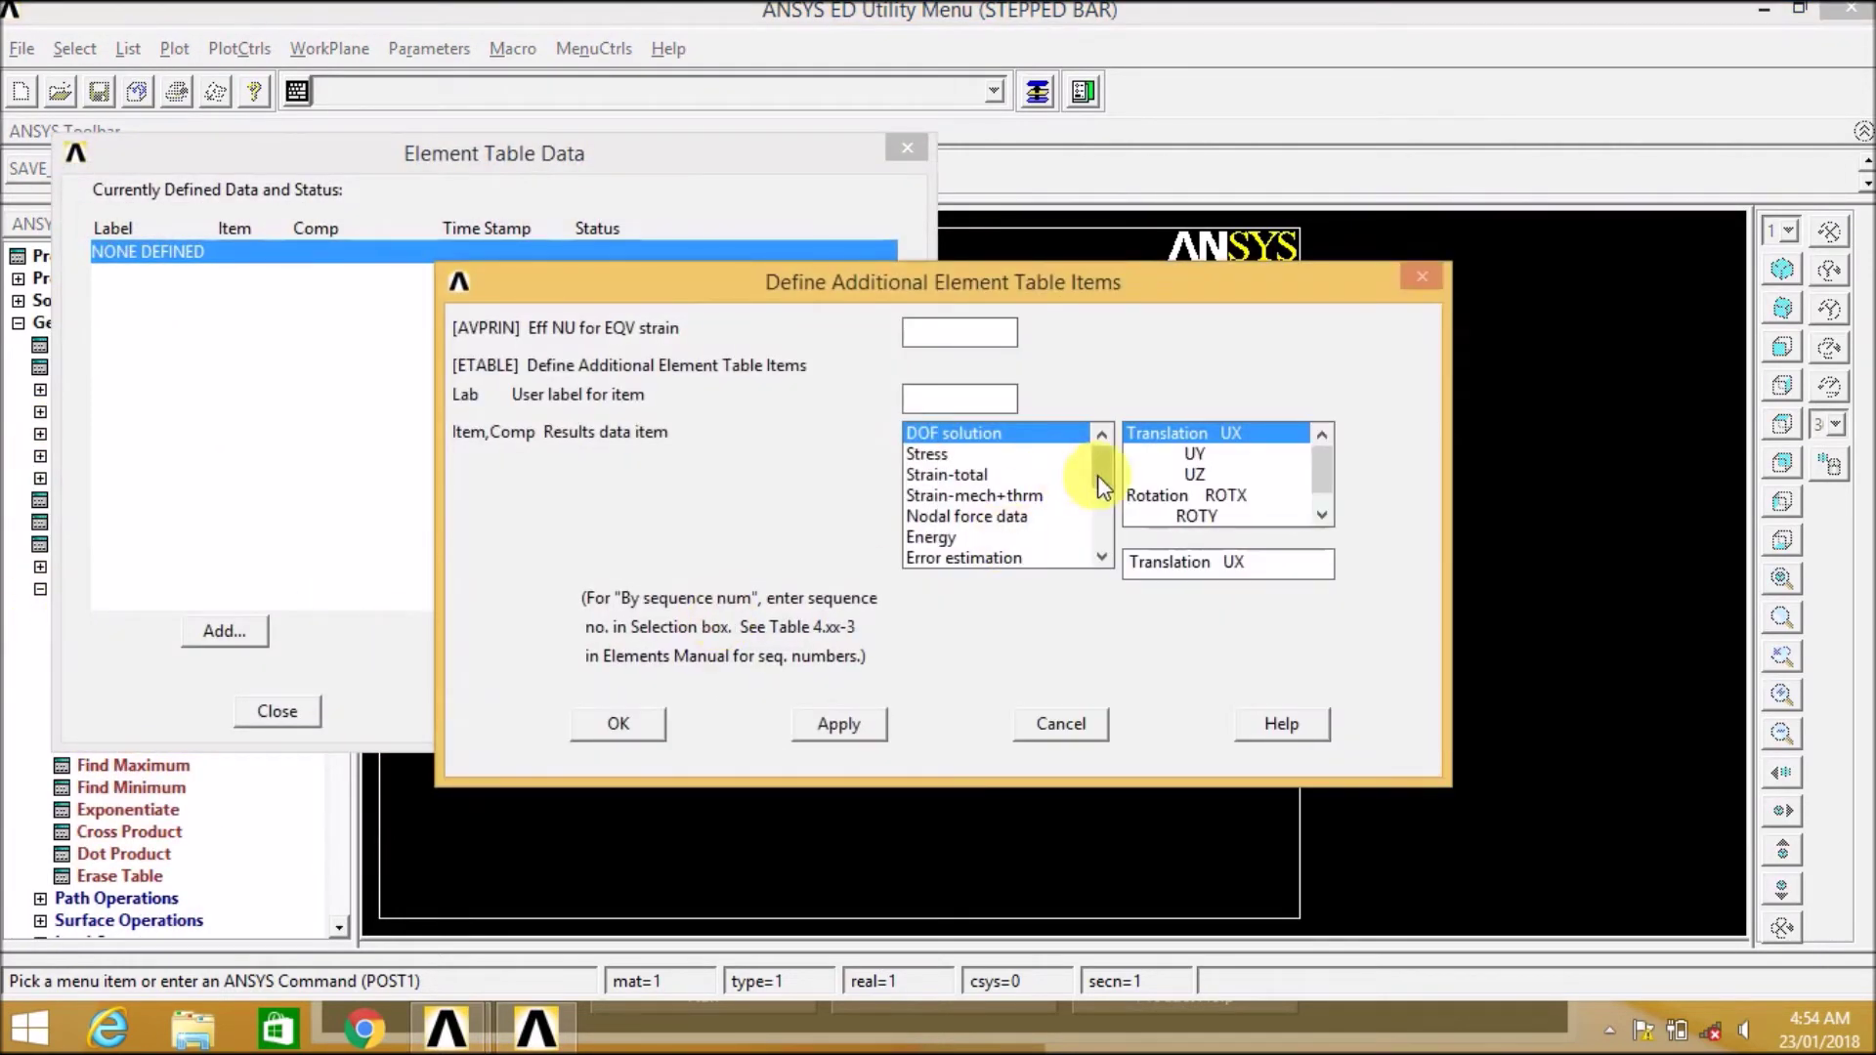
pyautogui.moveTo(1101, 475); pyautogui.dragTo(1102, 566)
pyautogui.click(1076, 556)
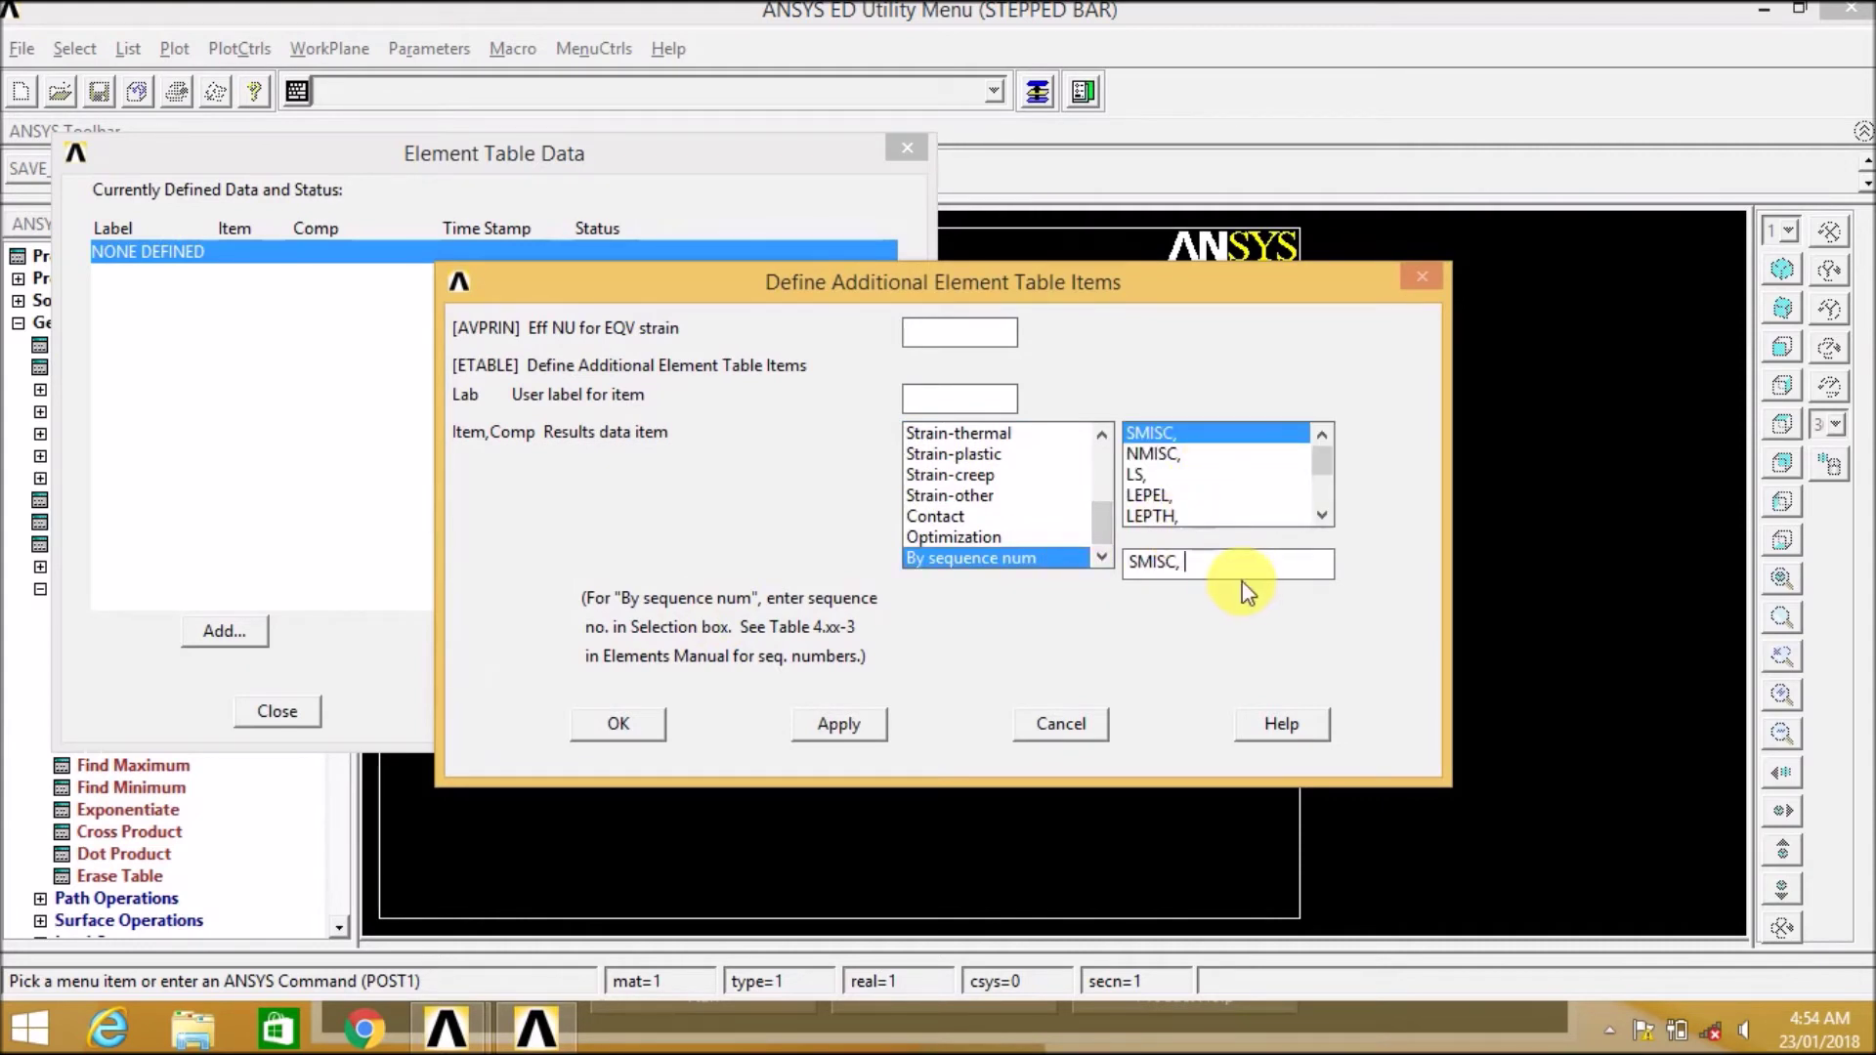
pyautogui.write('6')
pyautogui.click(840, 724)
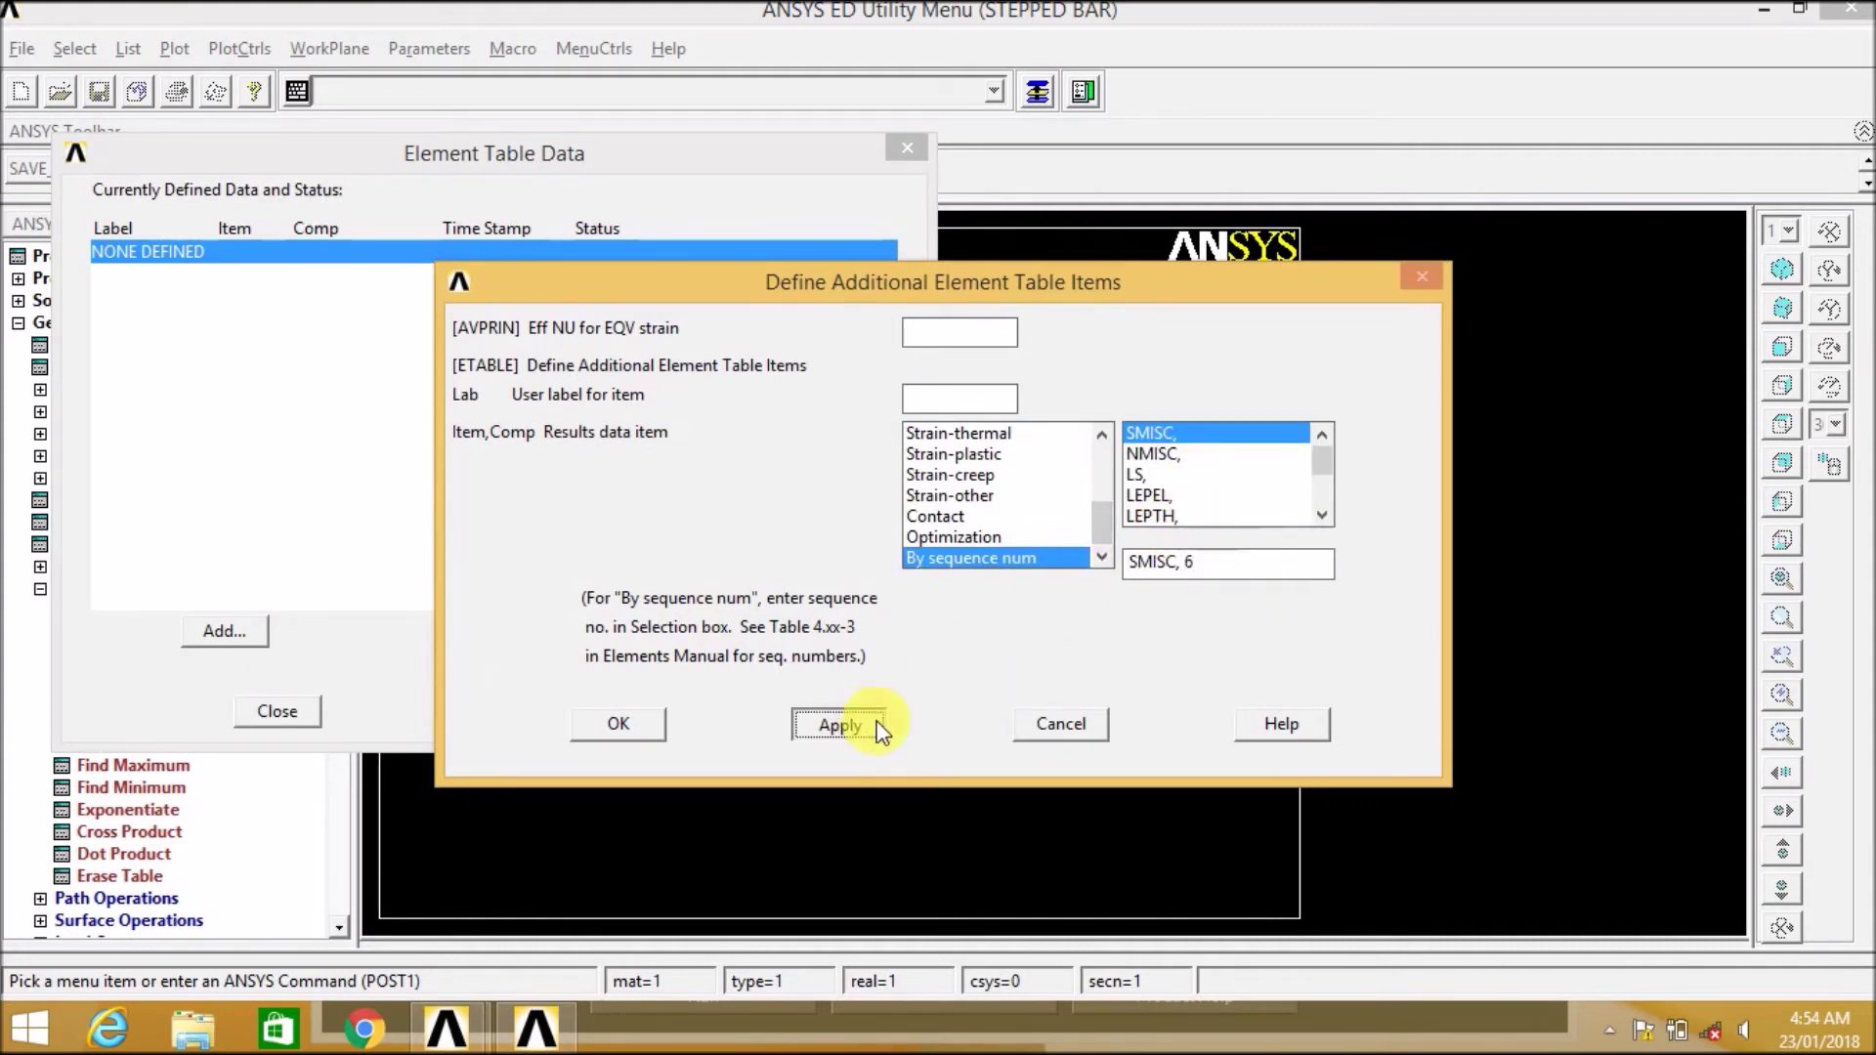
# Add the by-sequence-number item SMISC, 19 to the element table.
pyautogui.moveTo(1104, 455); pyautogui.dragTo(1104, 543)
pyautogui.click(1067, 564)
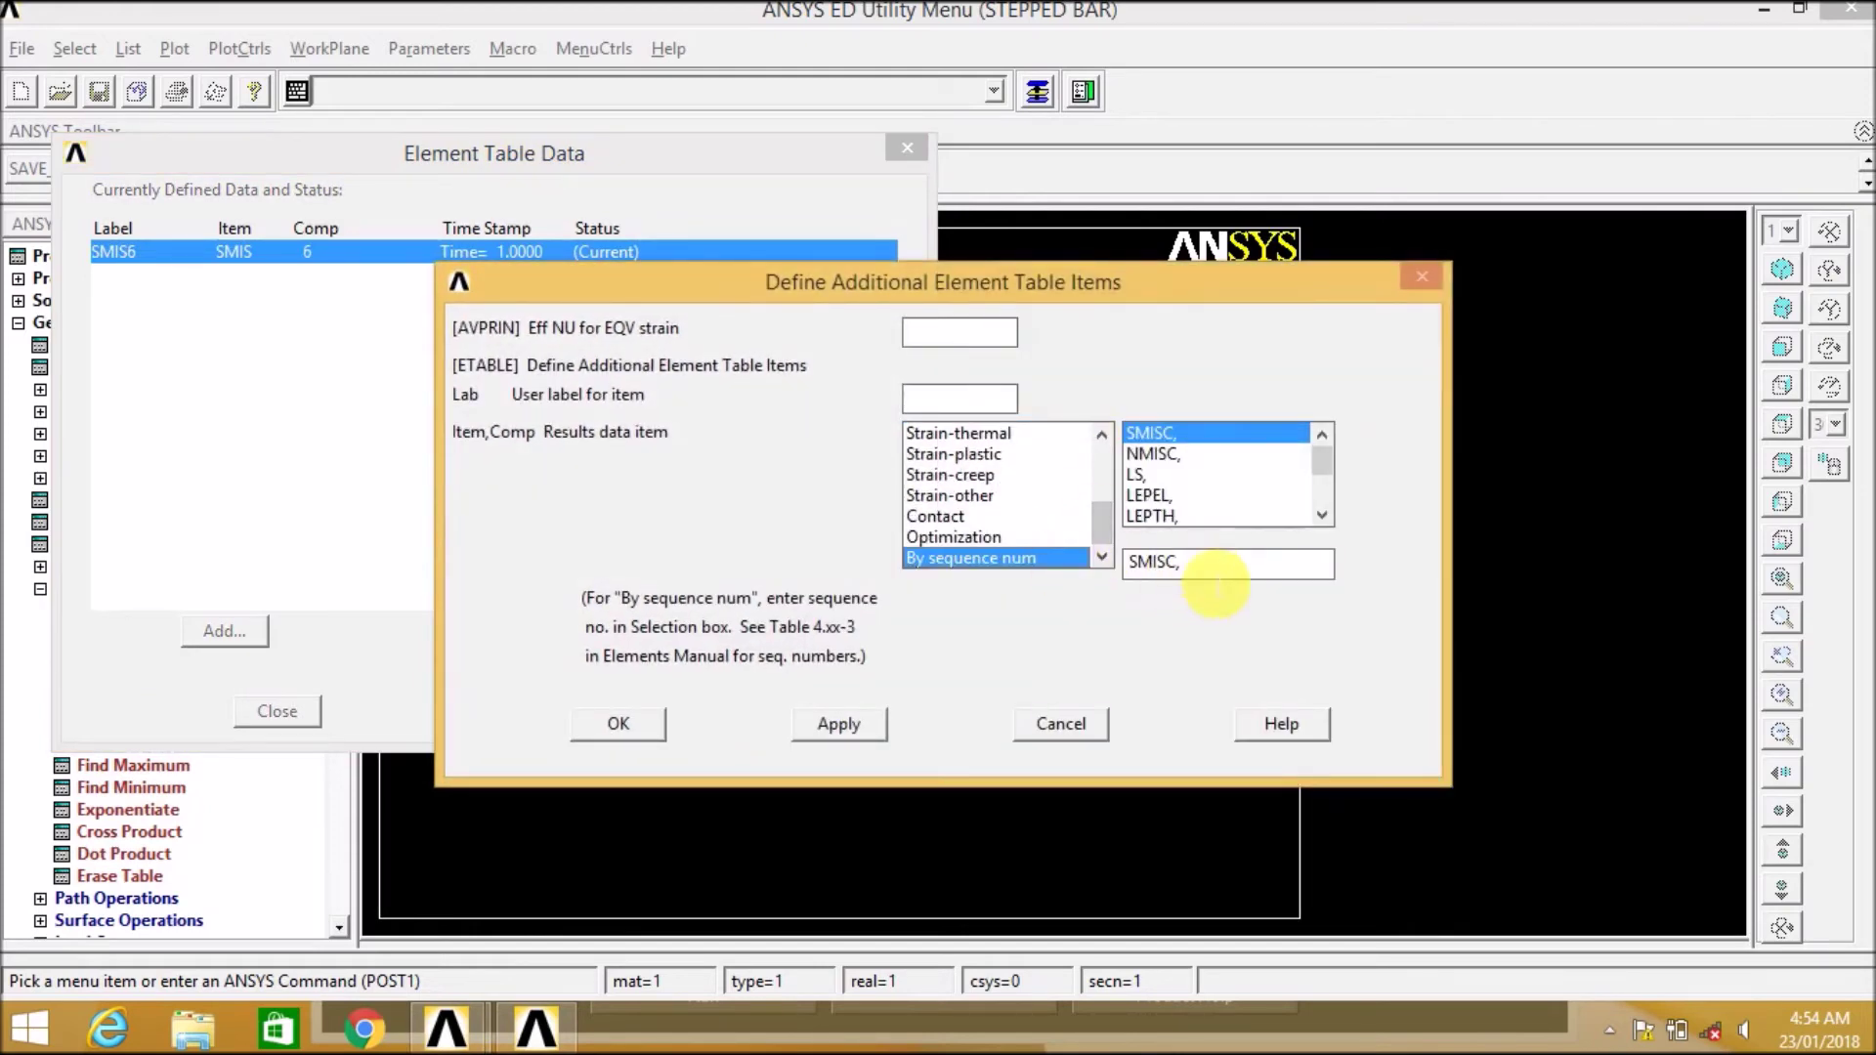
pyautogui.write('19')
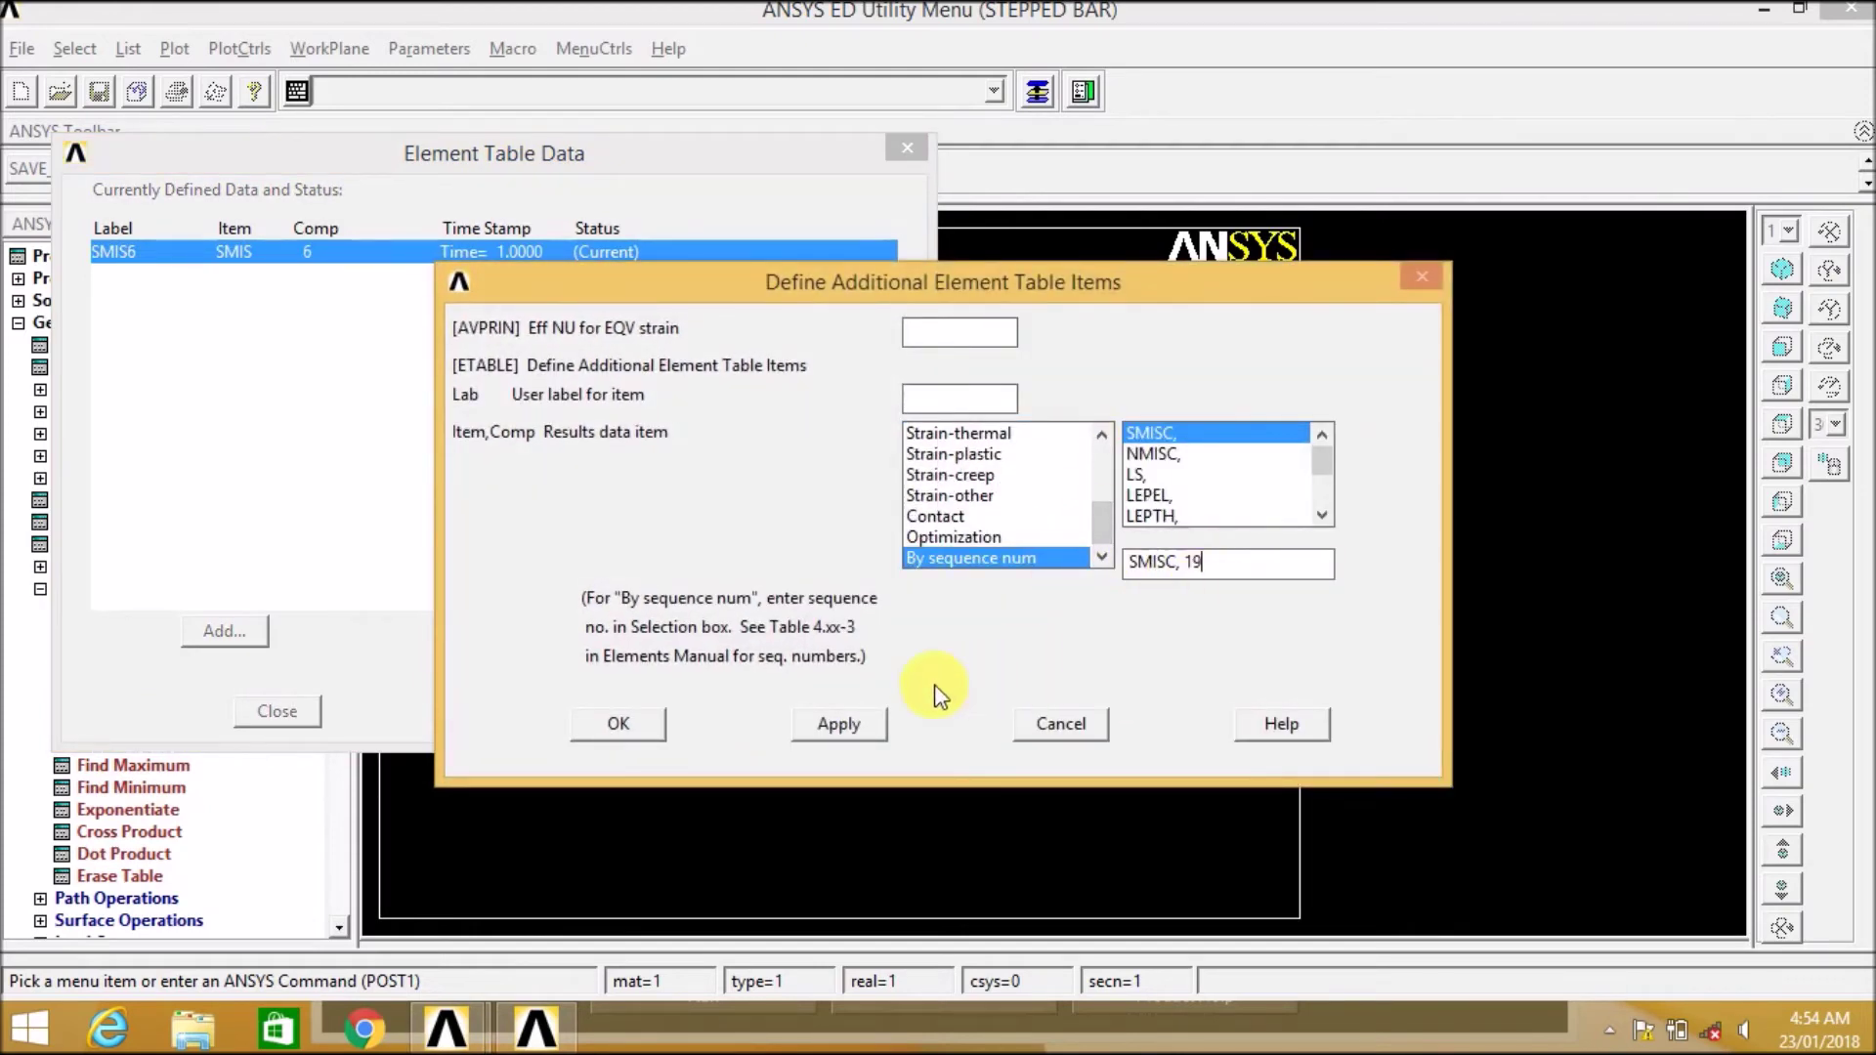
pyautogui.click(884, 720)
# Add the by-sequence-number item SMISC, 3 to the element table.
pyautogui.moveTo(1109, 469); pyautogui.dragTo(1110, 557)
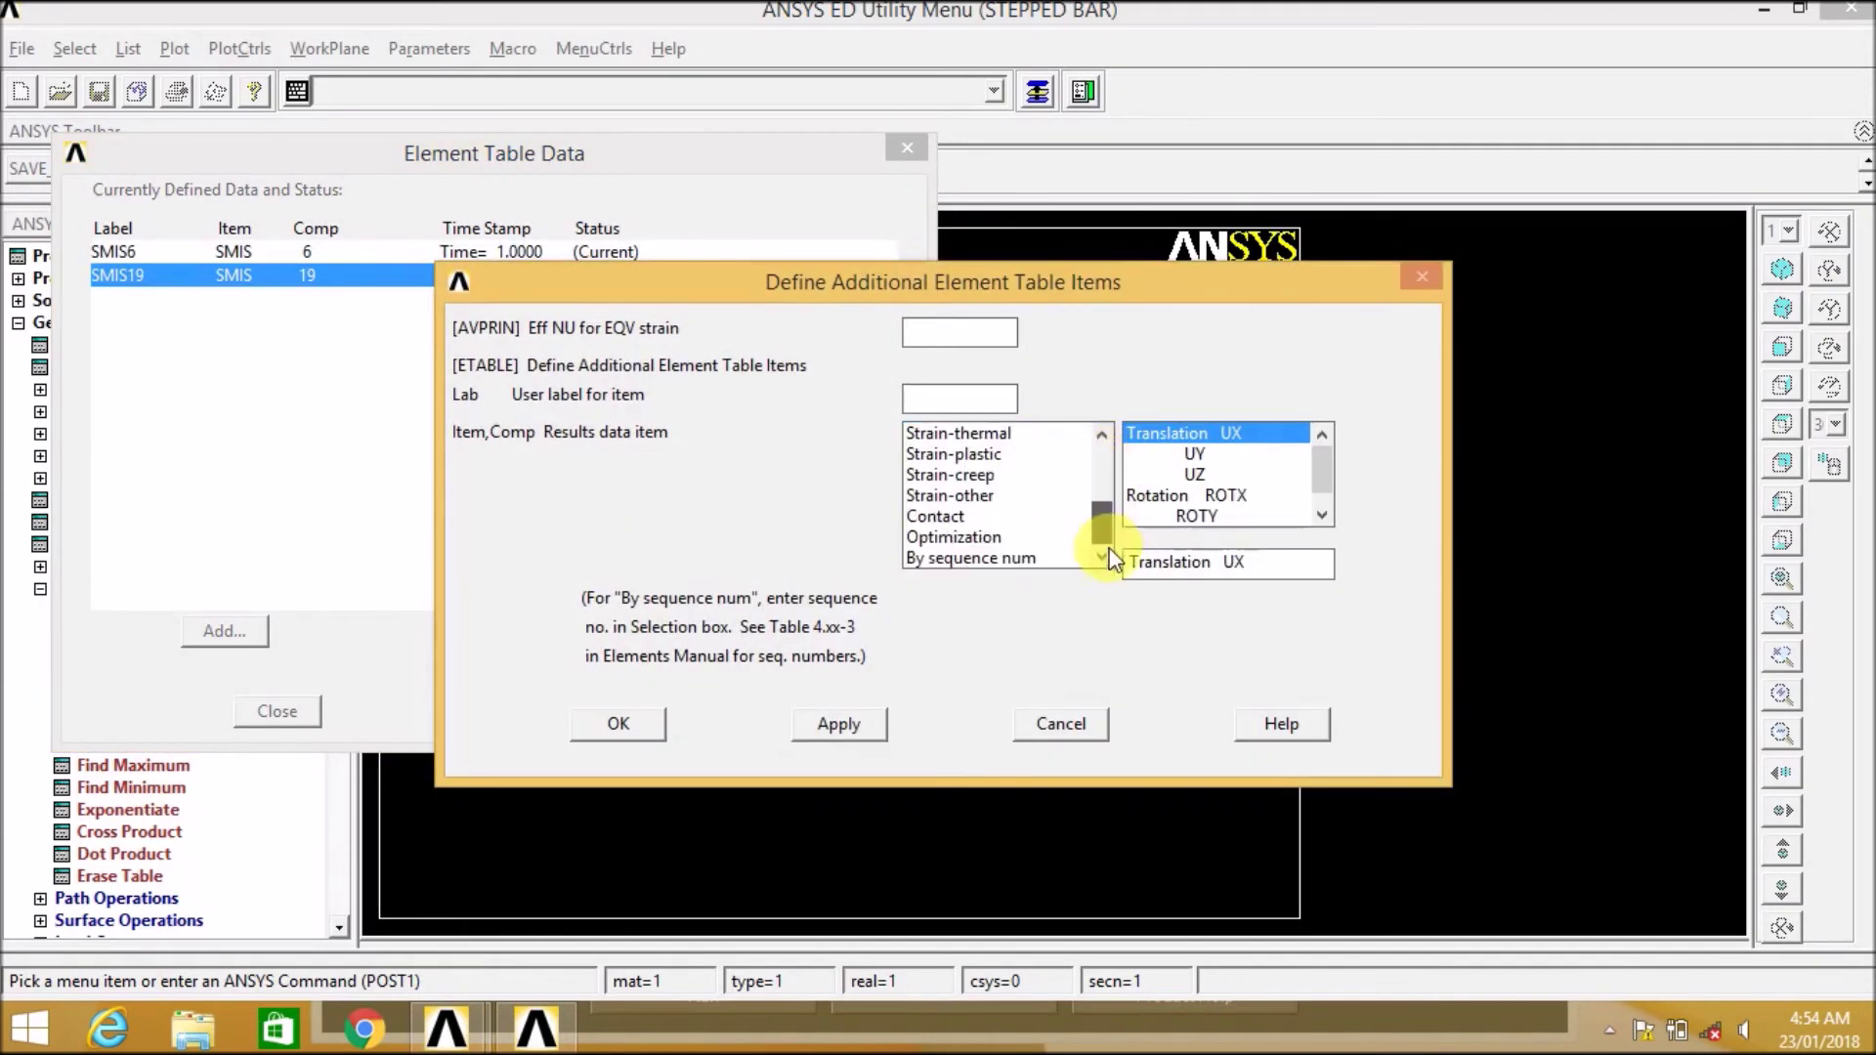
pyautogui.click(1055, 556)
pyautogui.click(1199, 572)
pyautogui.write('3')
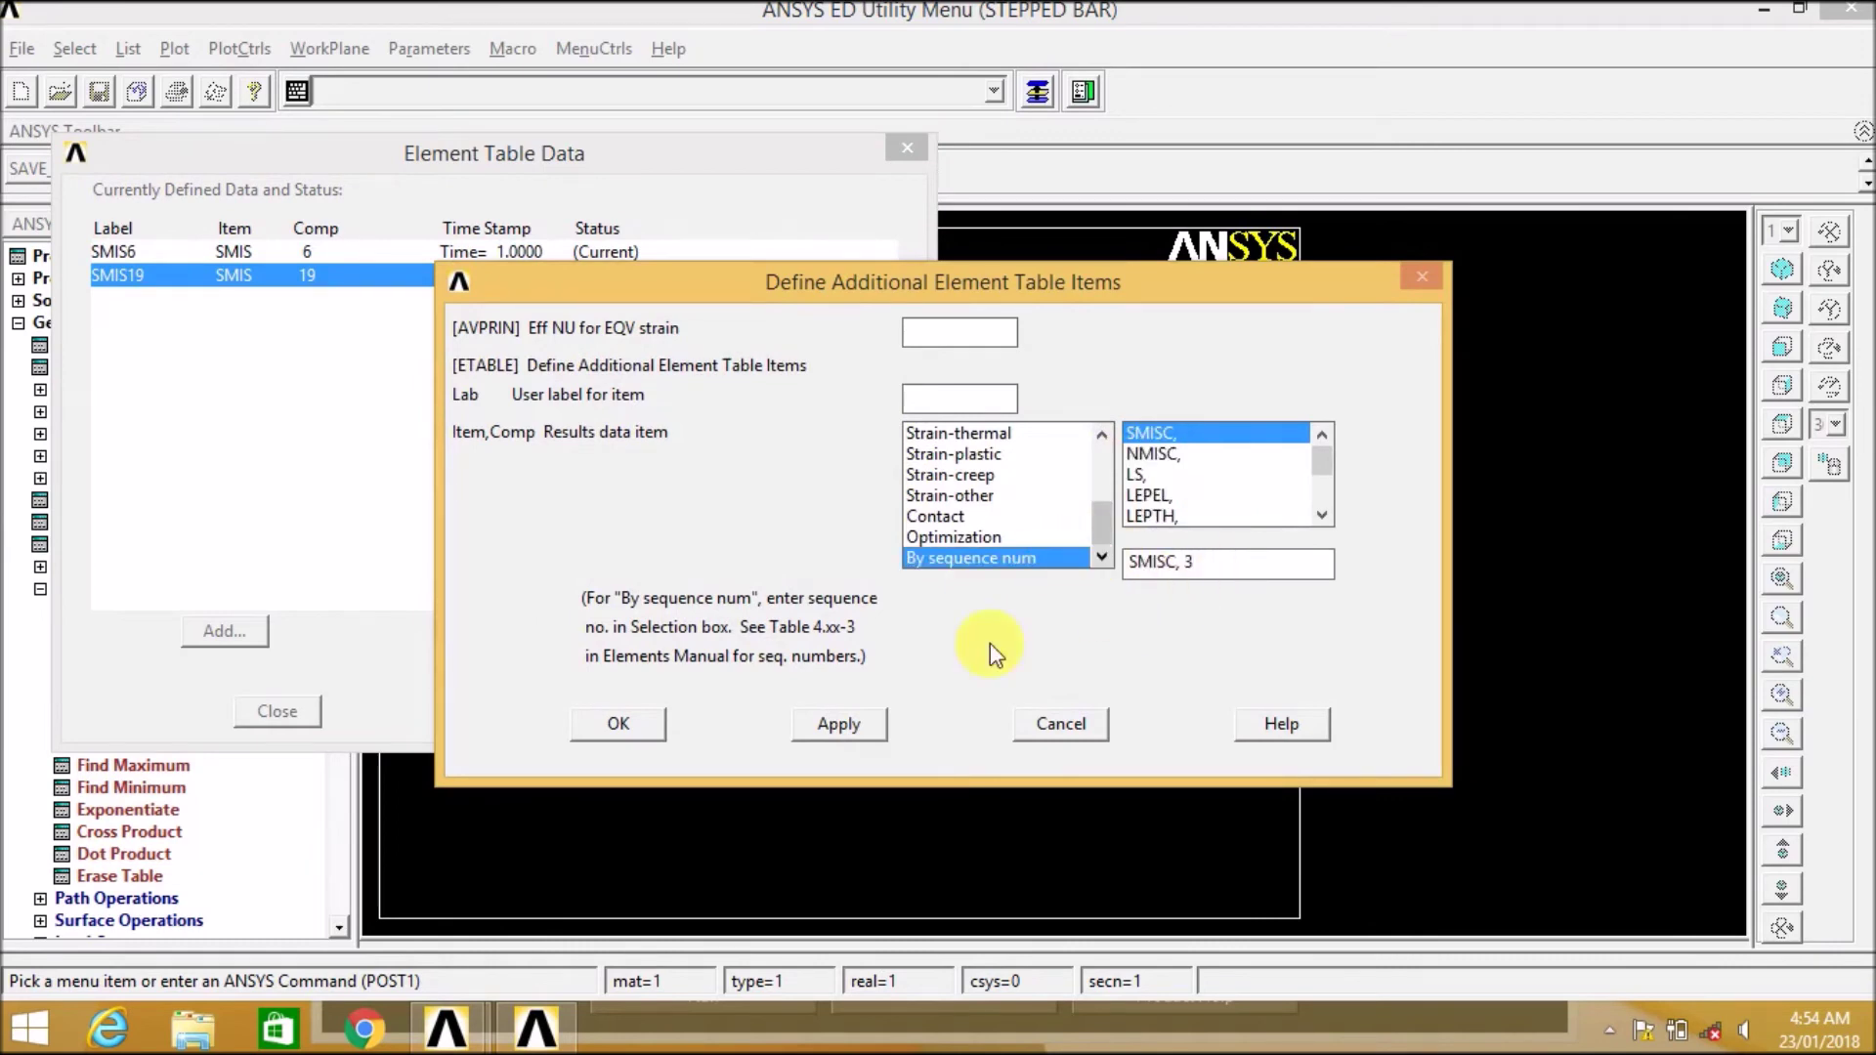
pyautogui.click(884, 713)
# Add the by-sequence-number item SMISC, 16 to the element table and finish defining the table.
pyautogui.moveTo(1102, 467); pyautogui.dragTo(1102, 540)
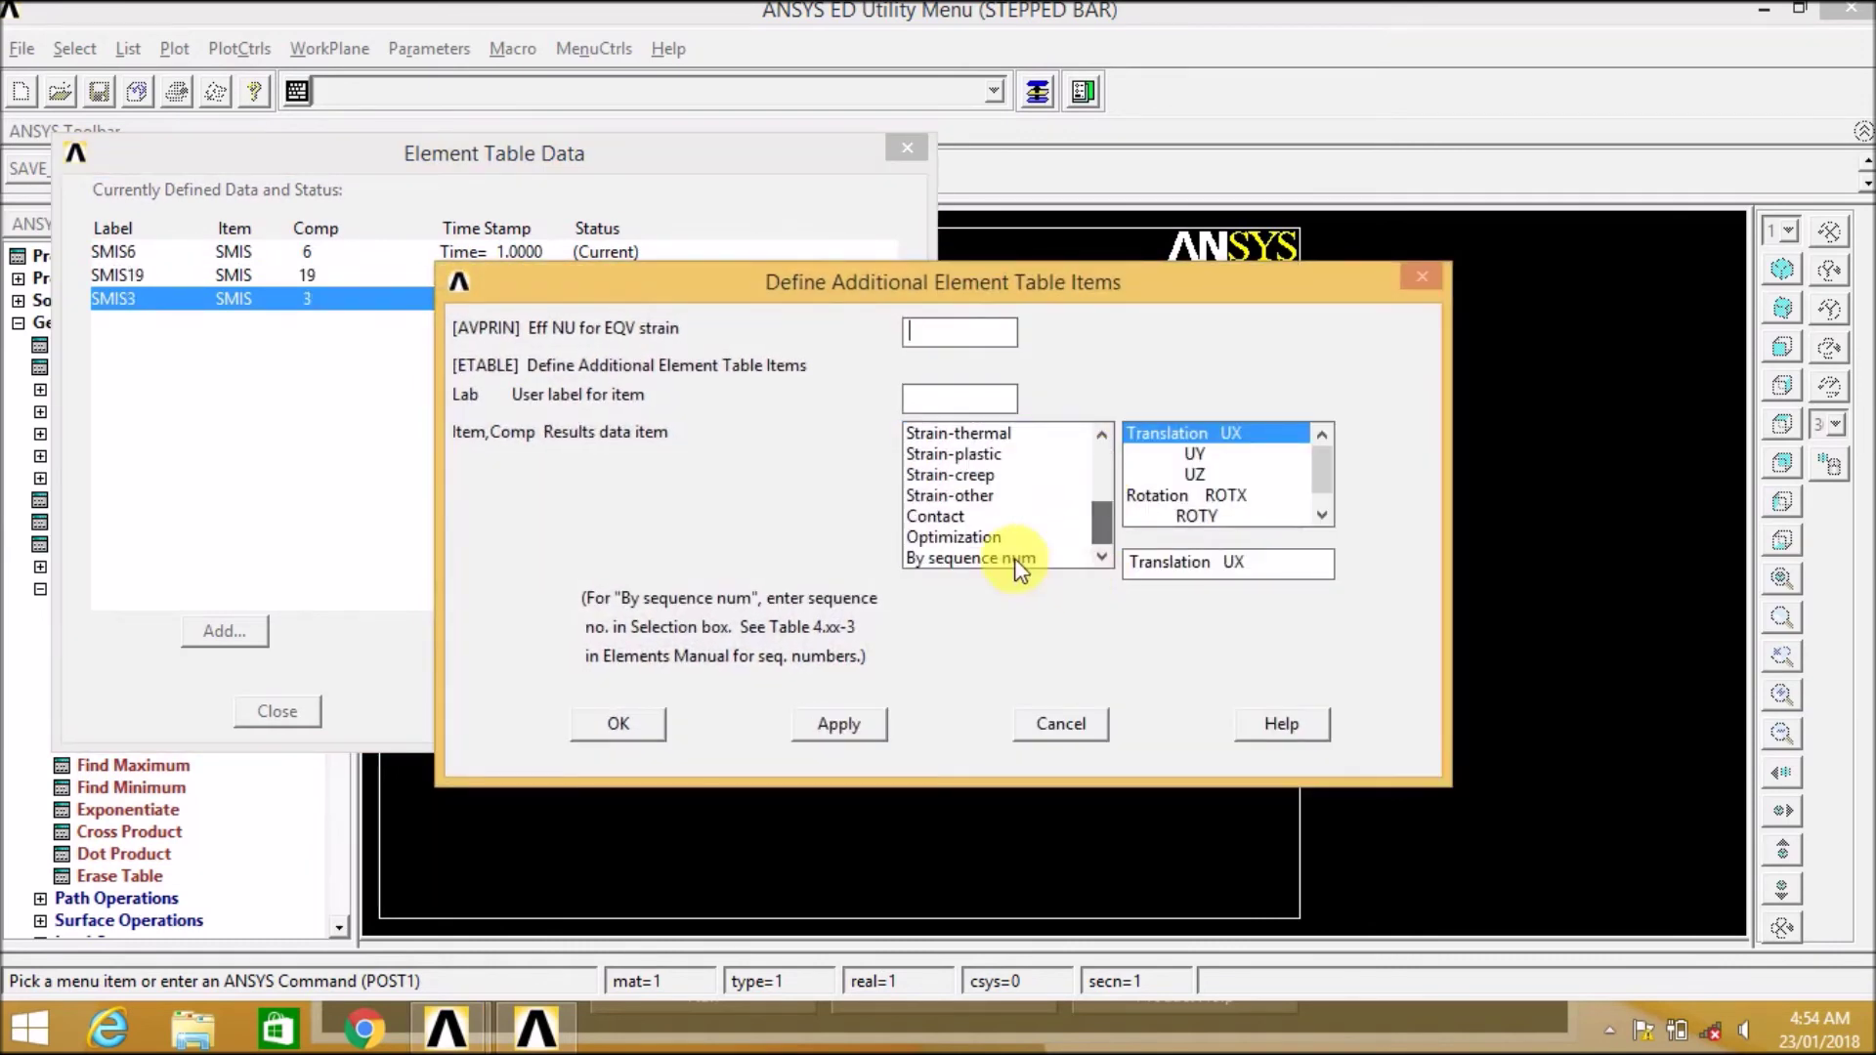
pyautogui.click(1014, 559)
pyautogui.write('16')
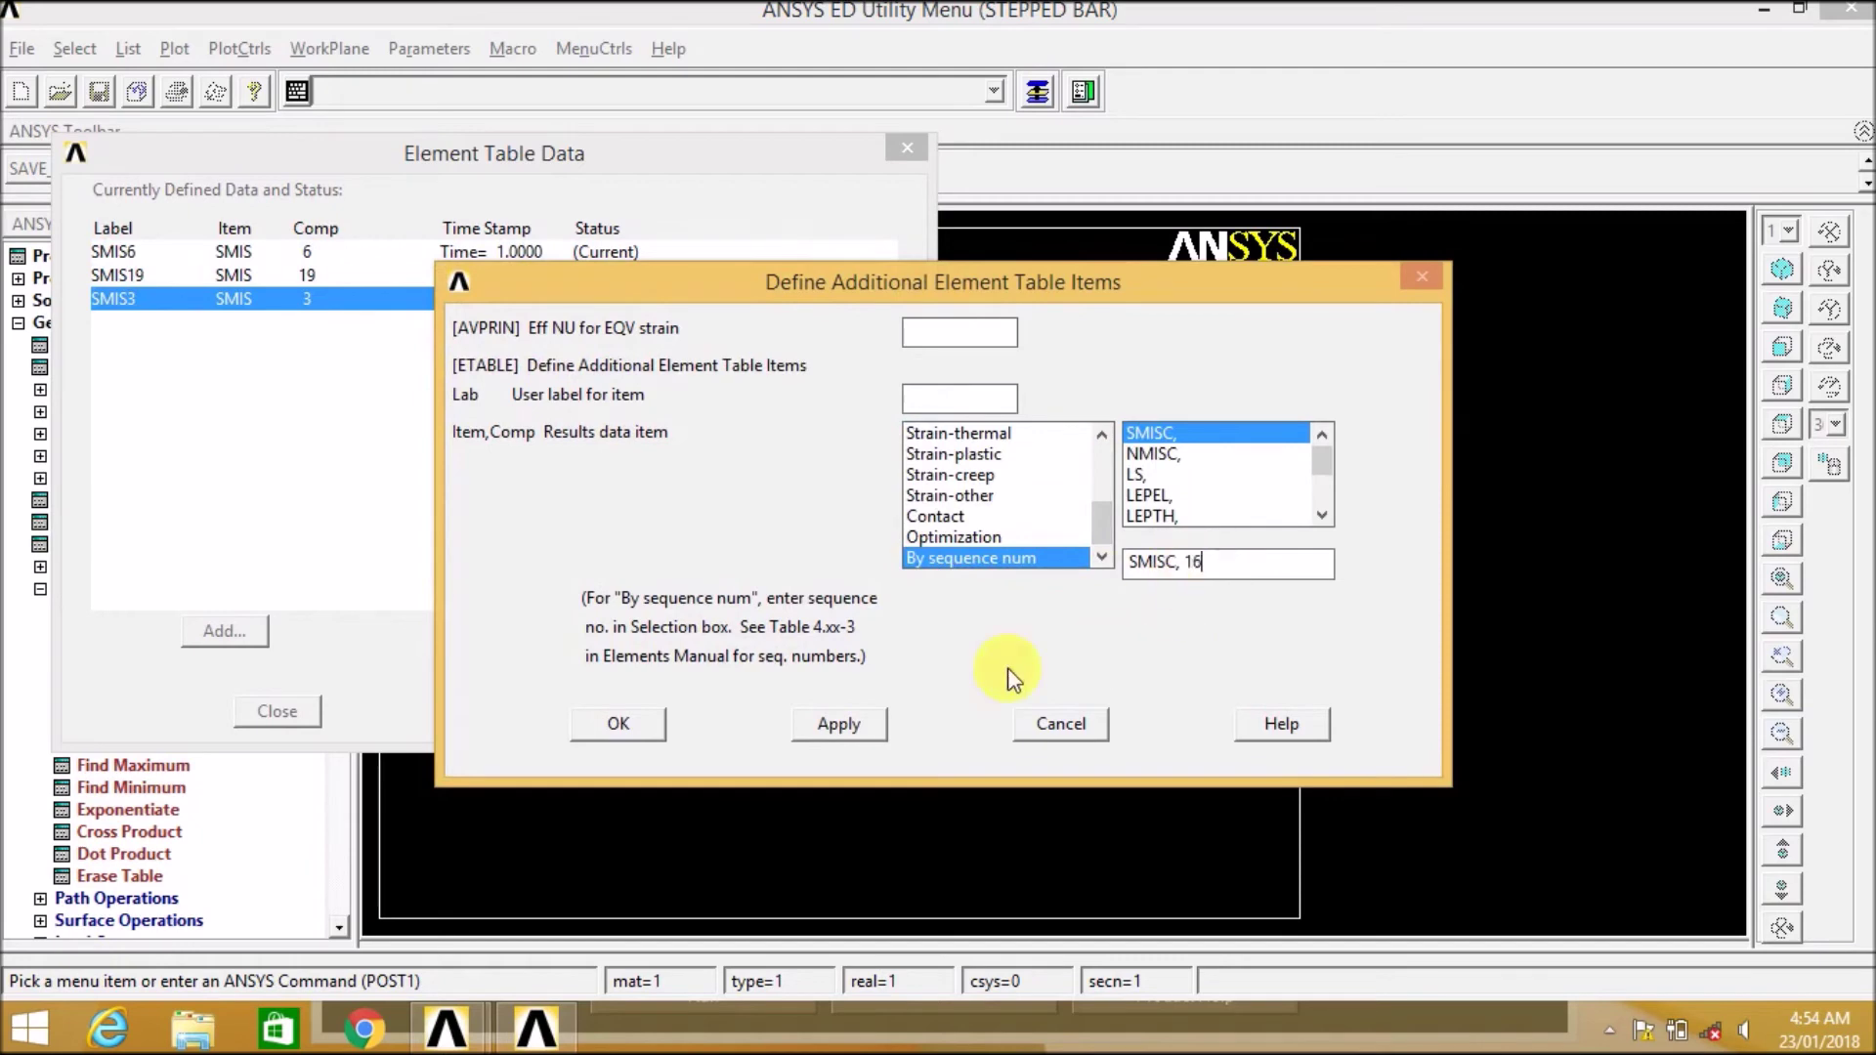
pyautogui.click(653, 726)
pyautogui.click(298, 711)
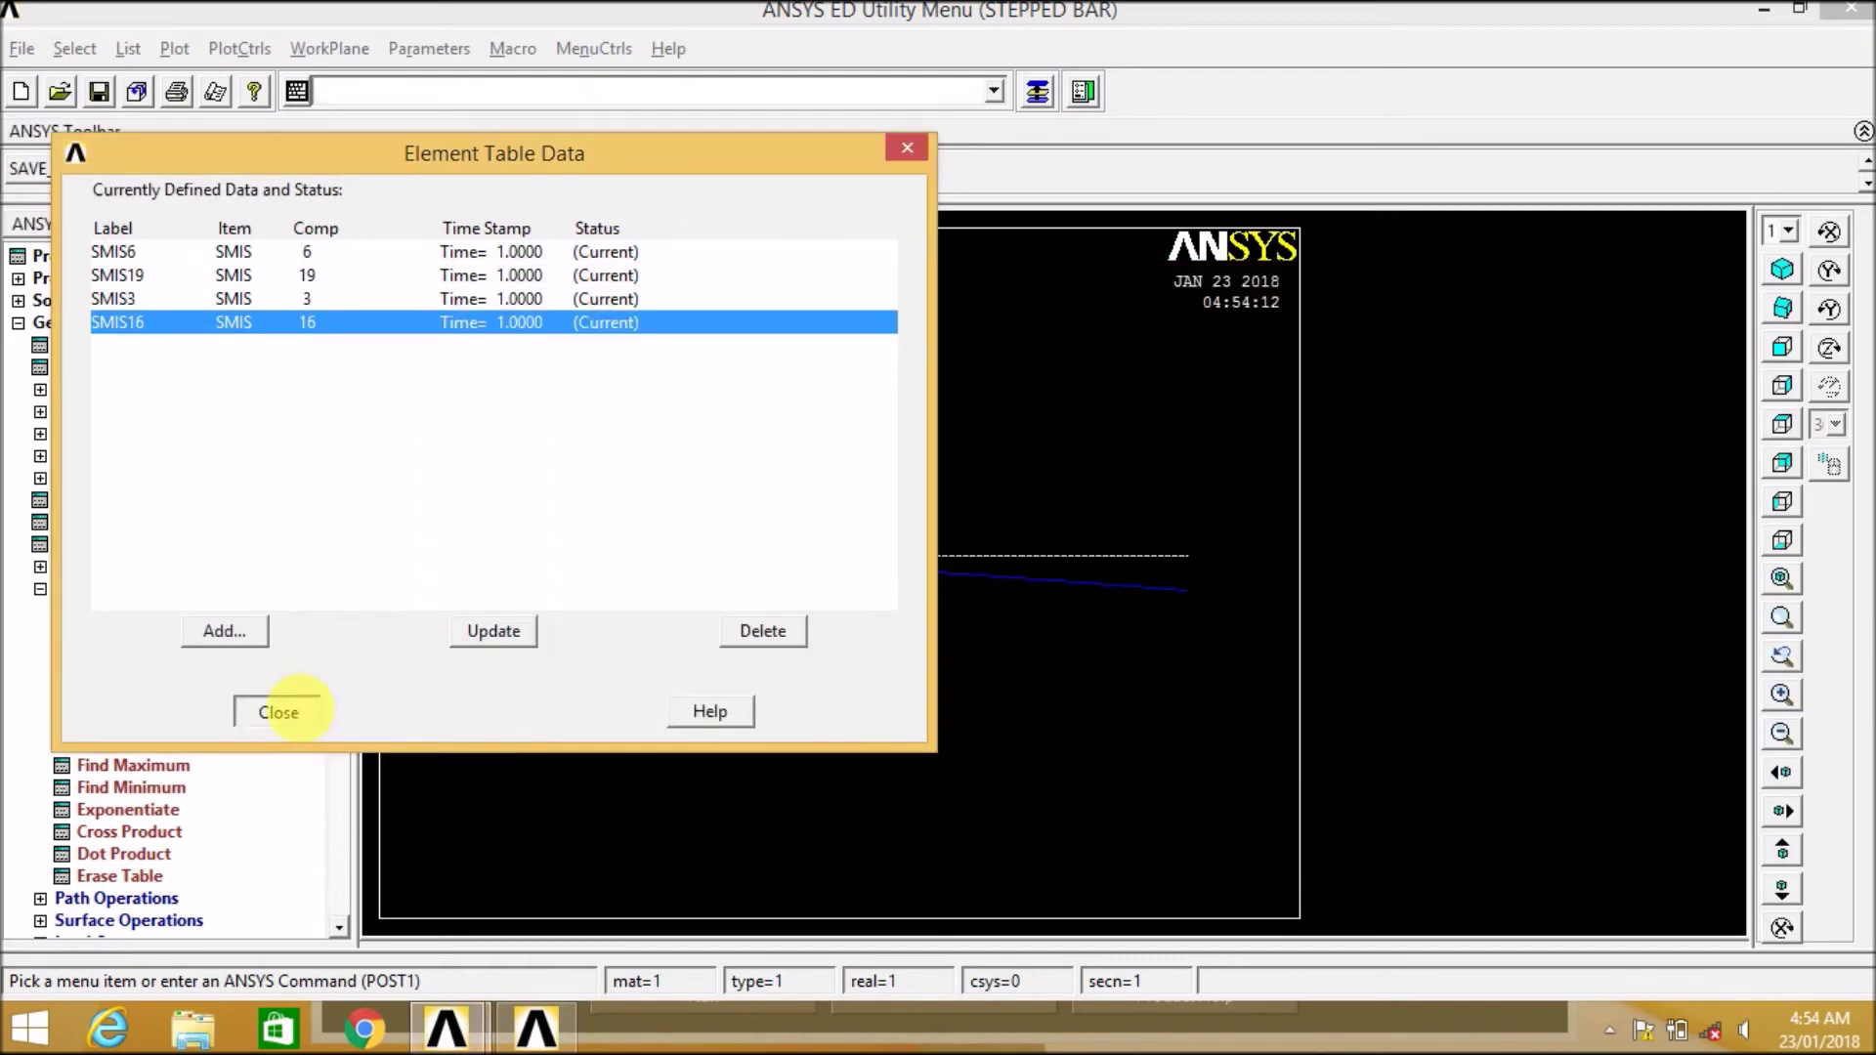
# Plot the line element results on the undeformed shape, using SMIS6 at node I and SMIS19 at node J.
pyautogui.click(39, 588)
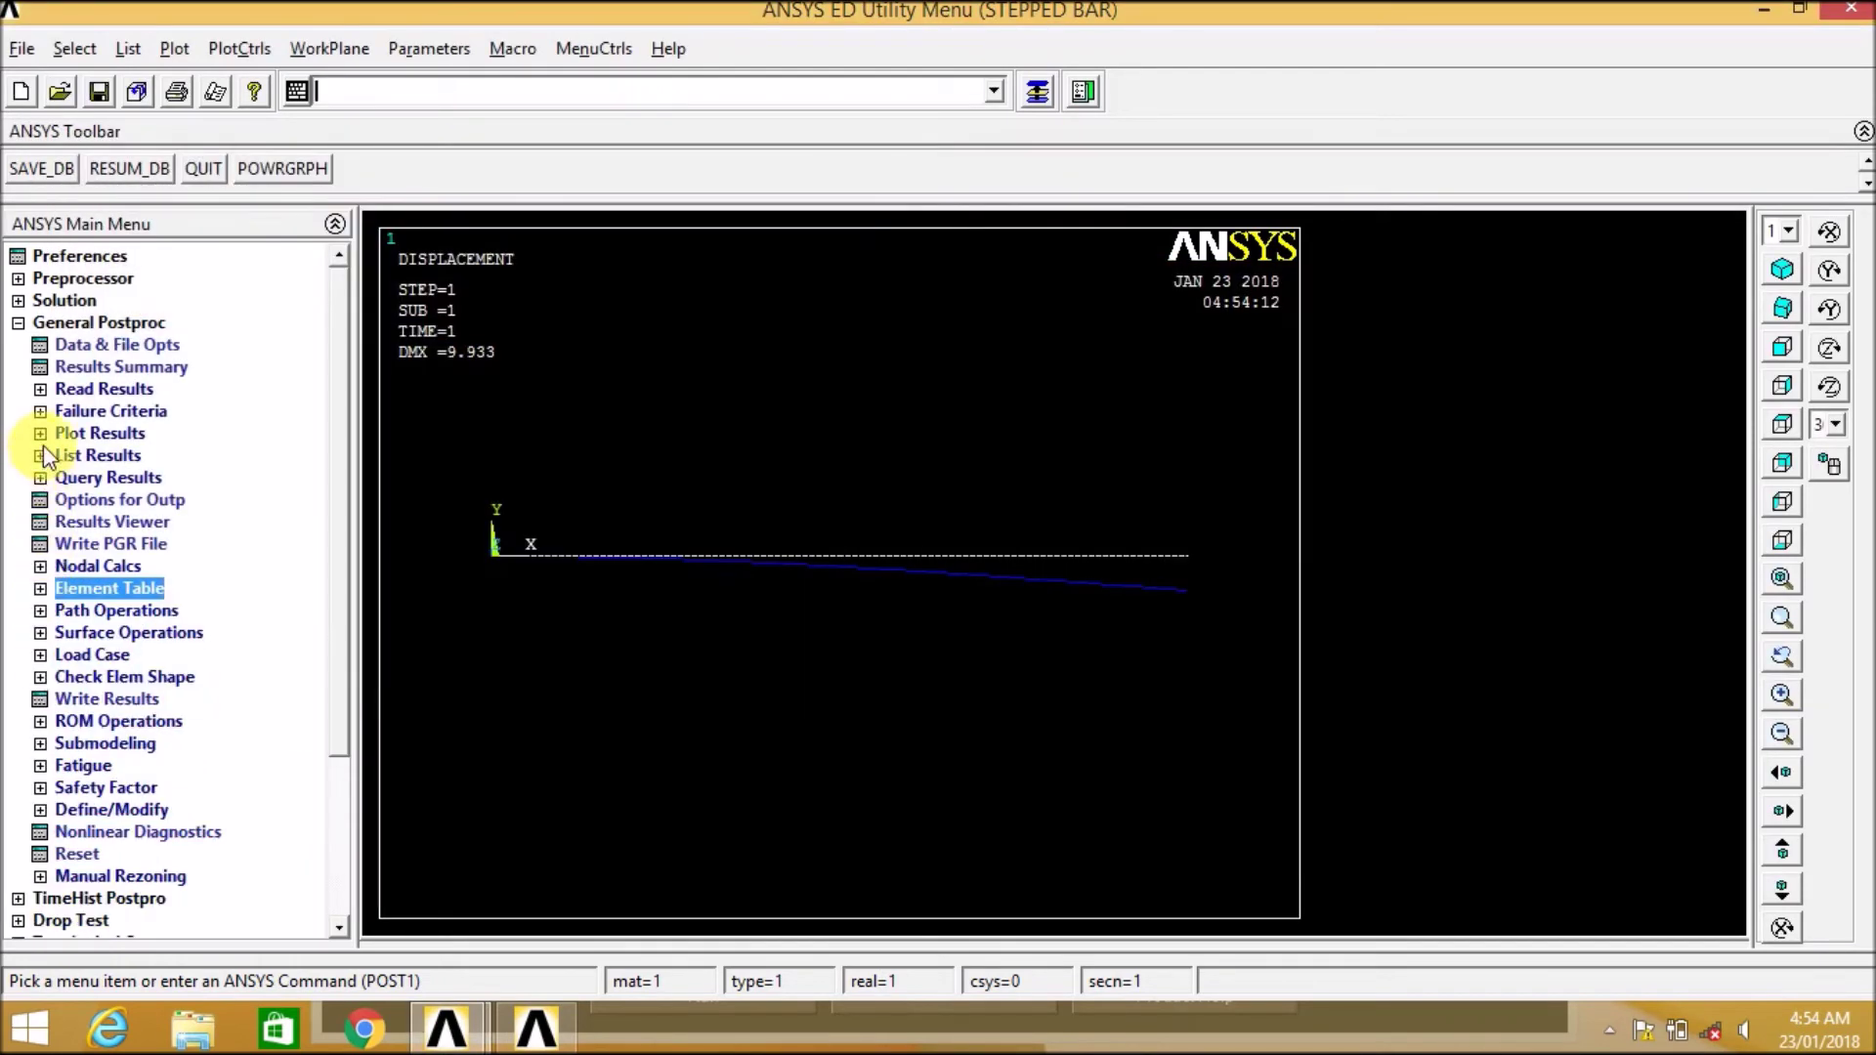
pyautogui.click(43, 437)
pyautogui.click(80, 477)
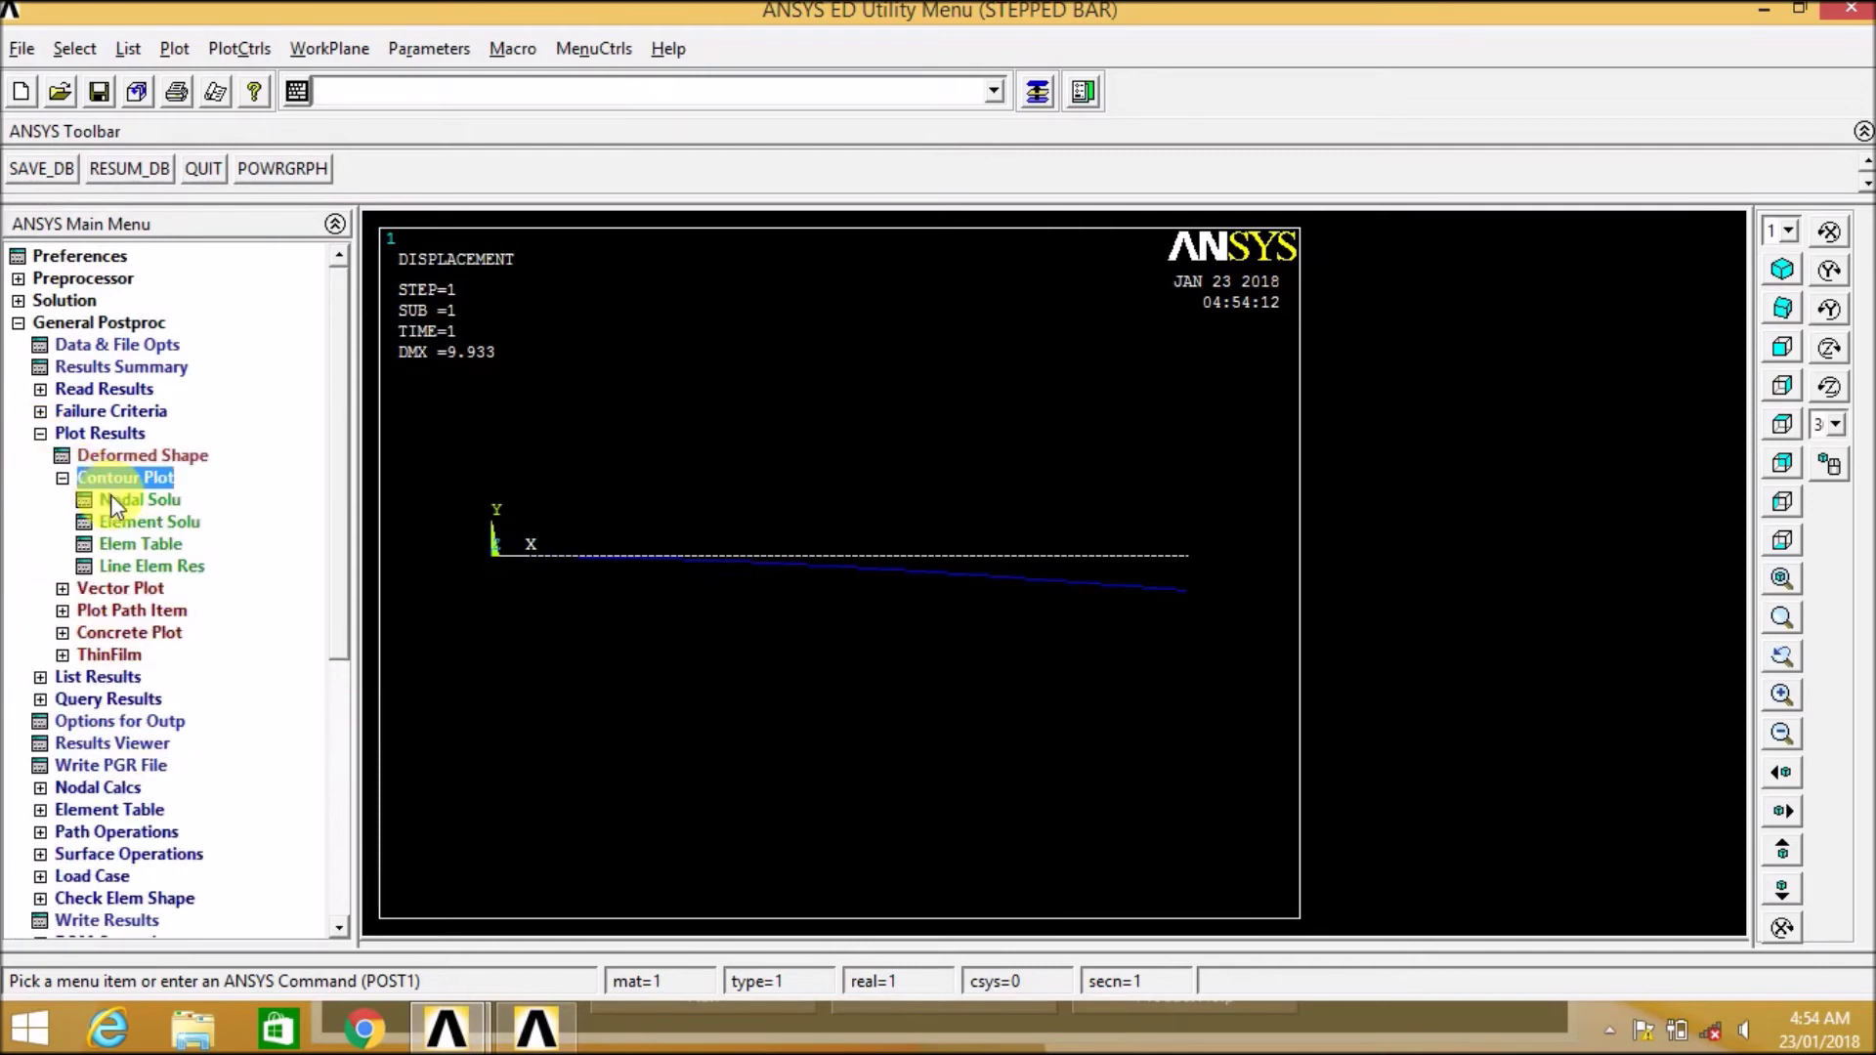
pyautogui.click(119, 564)
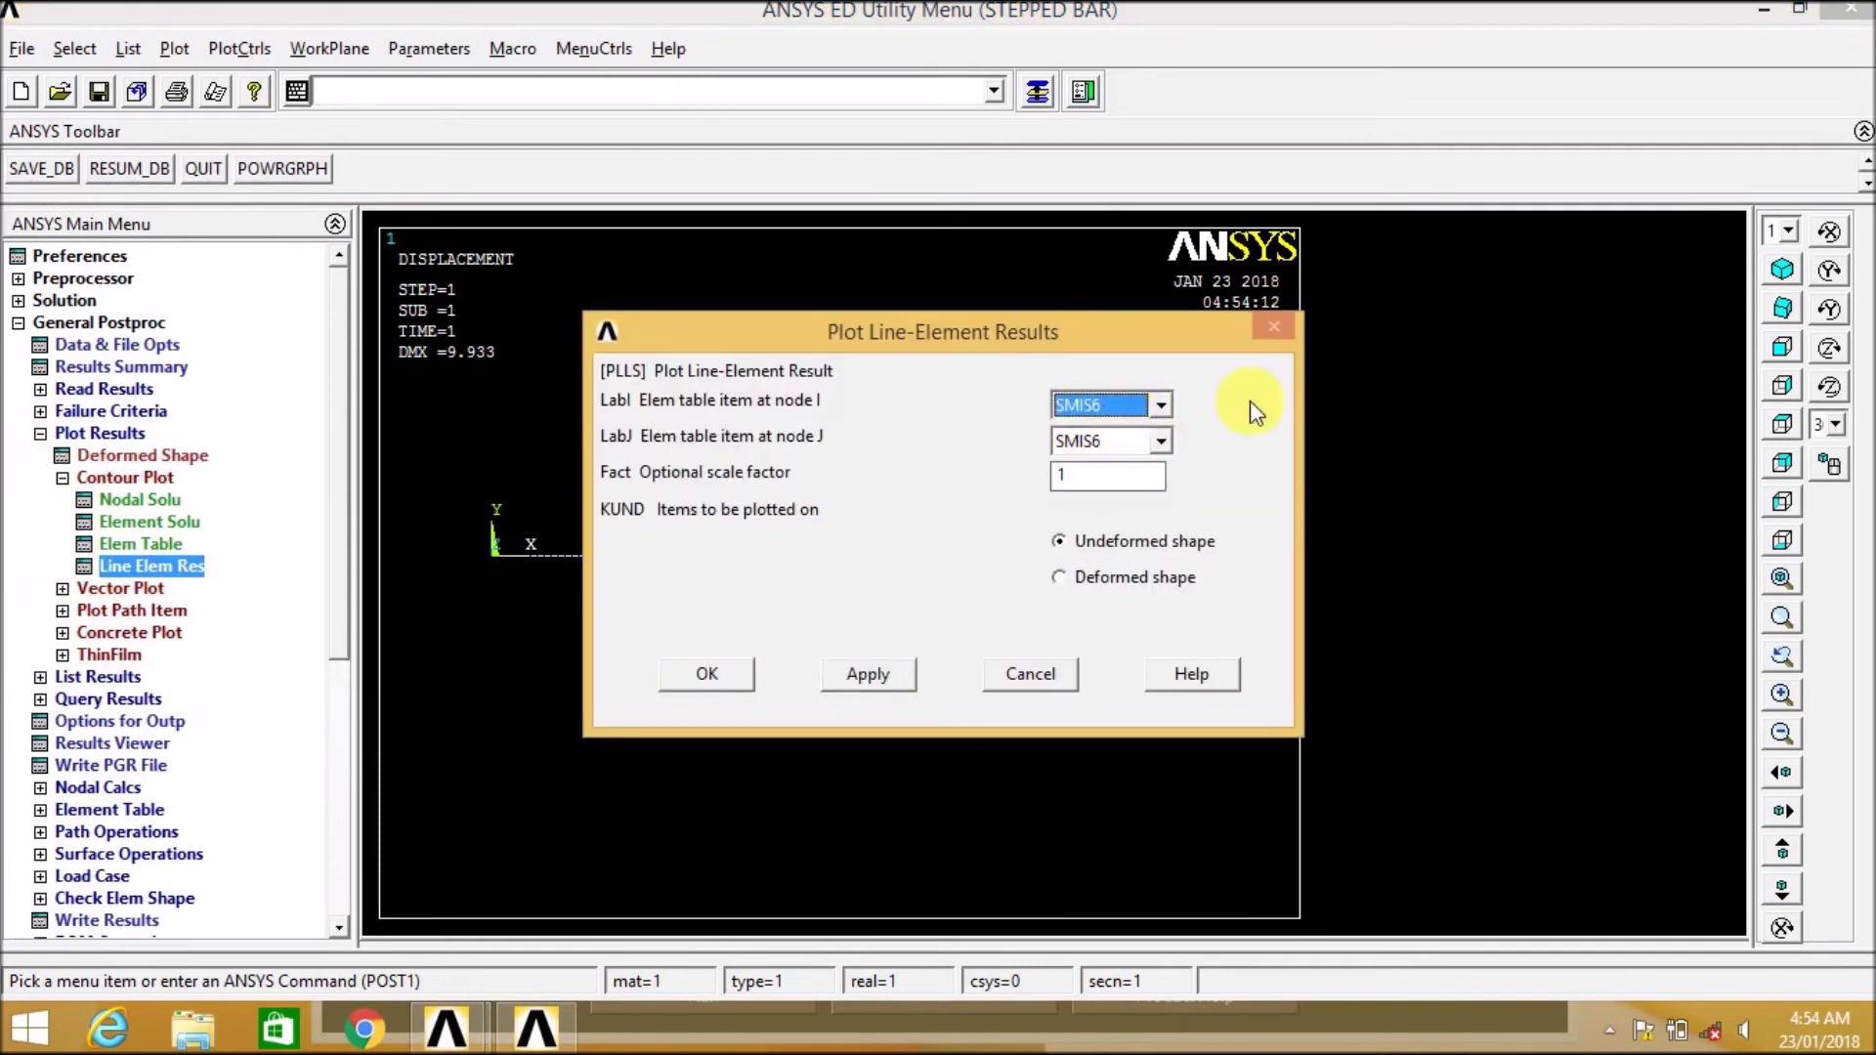
pyautogui.click(1161, 441)
pyautogui.click(1124, 493)
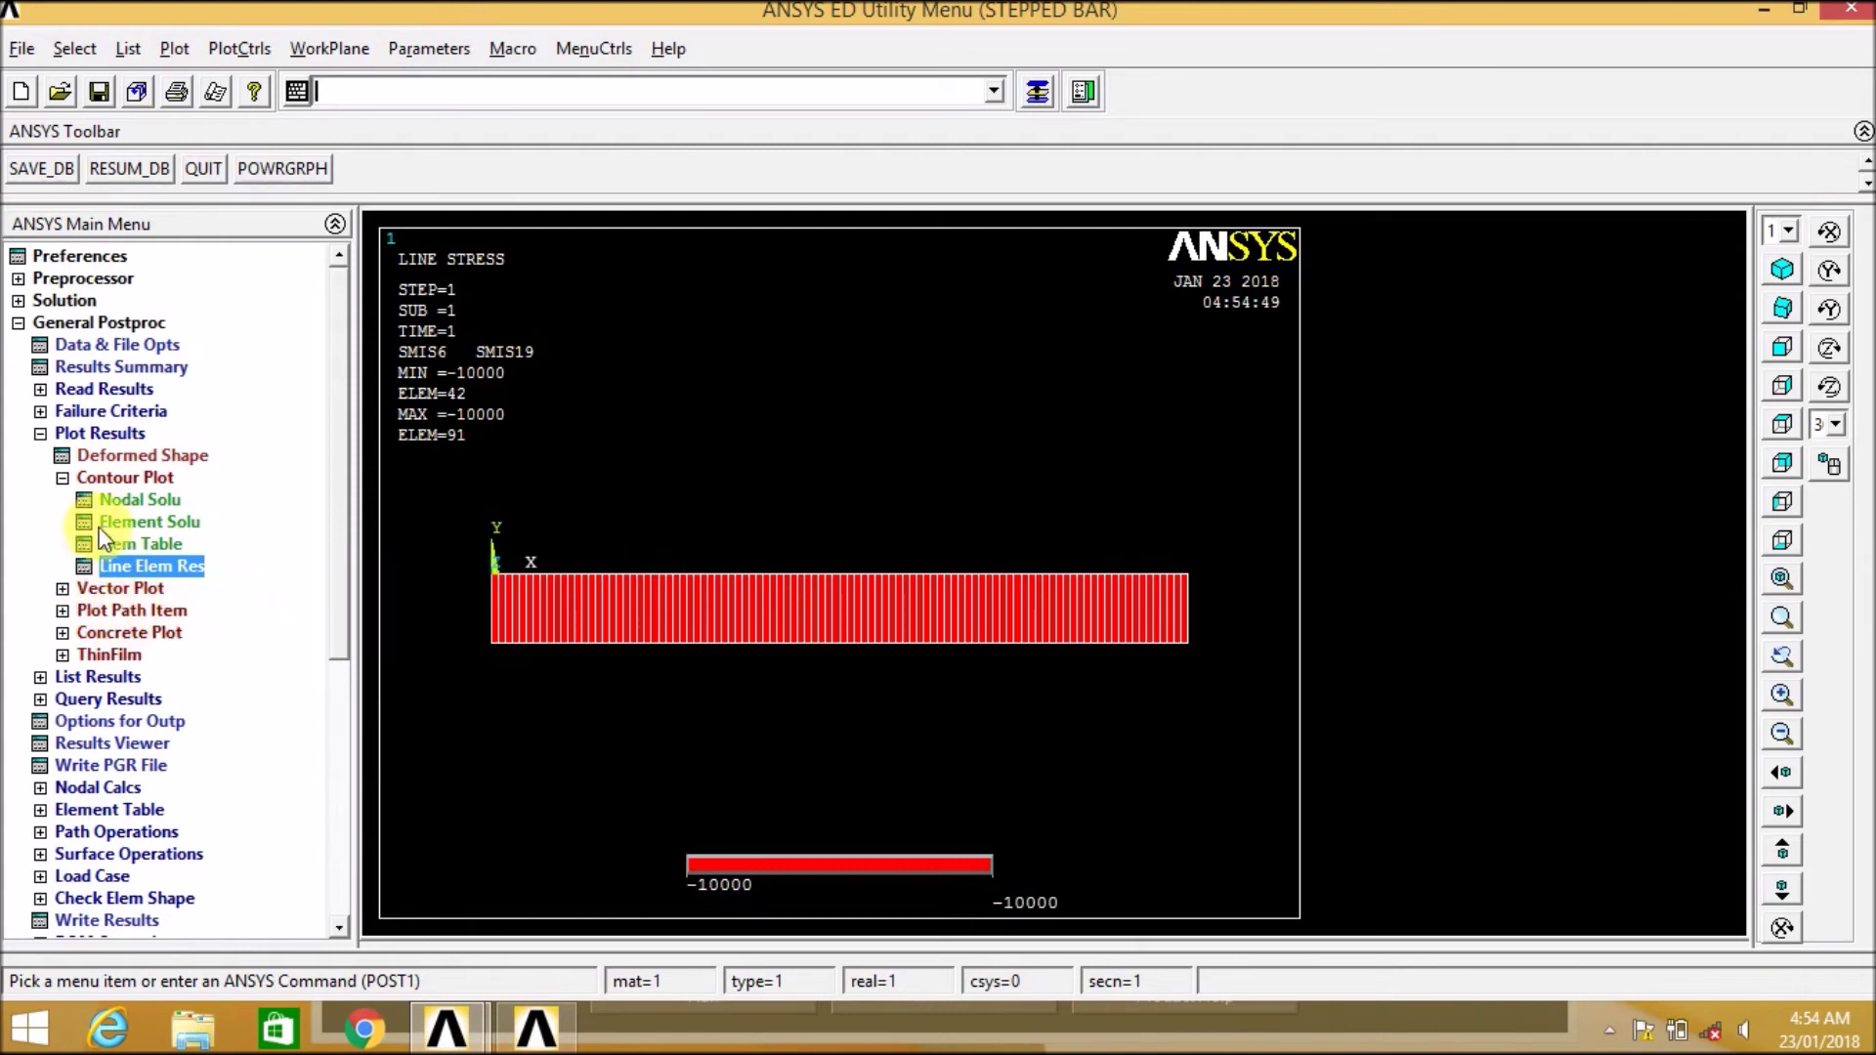
# Plot the line element results using SMIS3 at node I and SMIS16 at node J.
pyautogui.click(115, 577)
pyautogui.click(1161, 404)
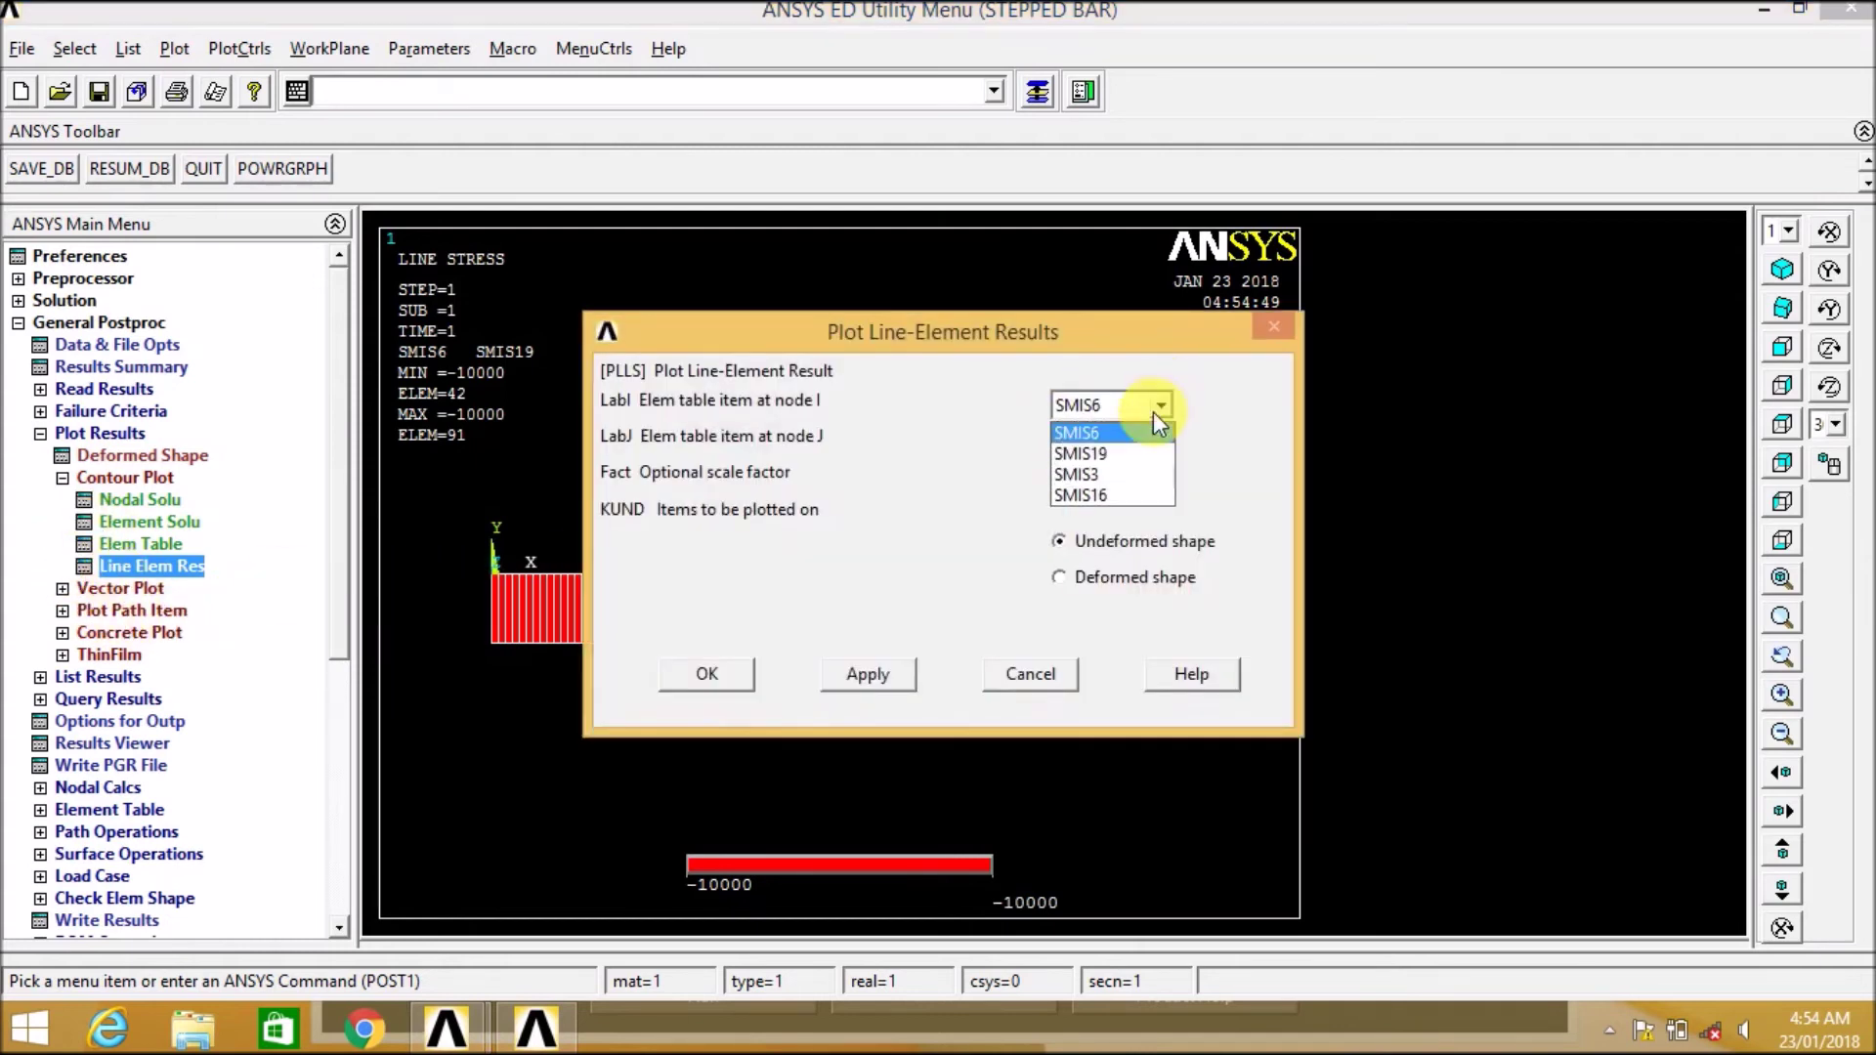
pyautogui.click(1133, 473)
pyautogui.click(1159, 441)
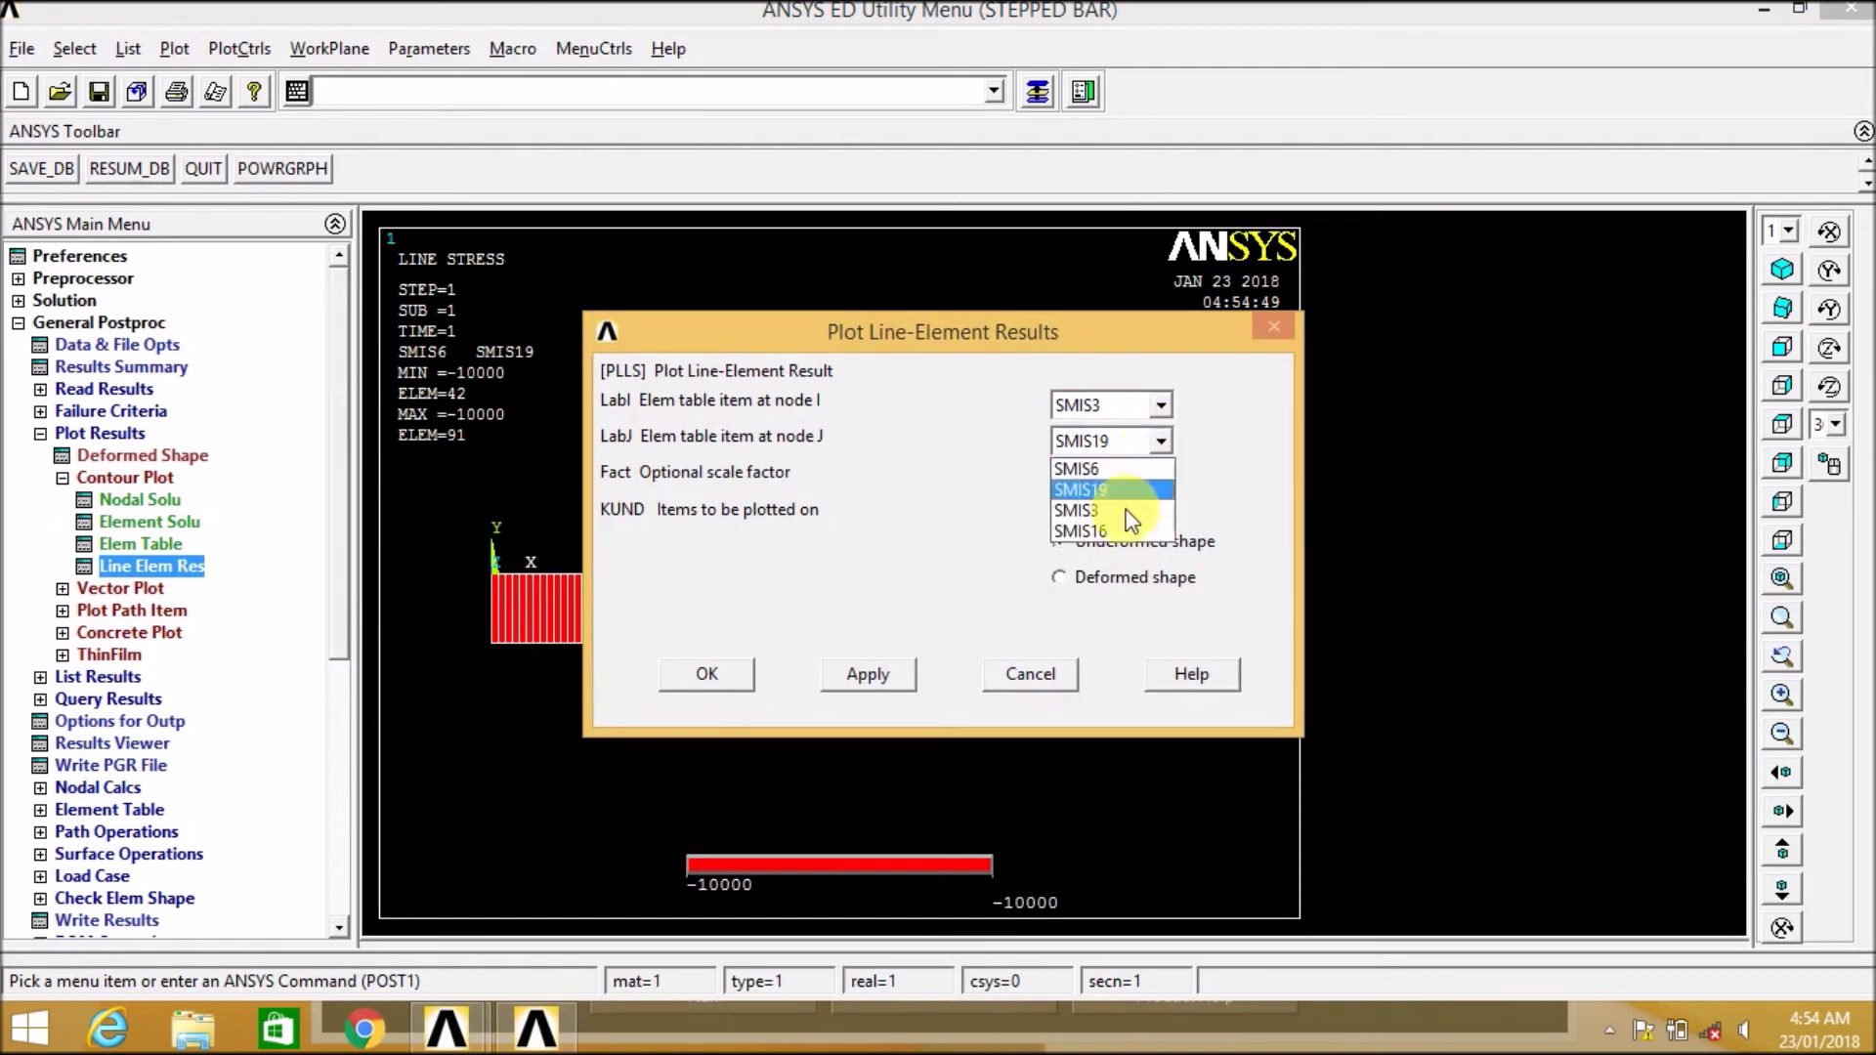
pyautogui.click(1115, 531)
pyautogui.click(704, 674)
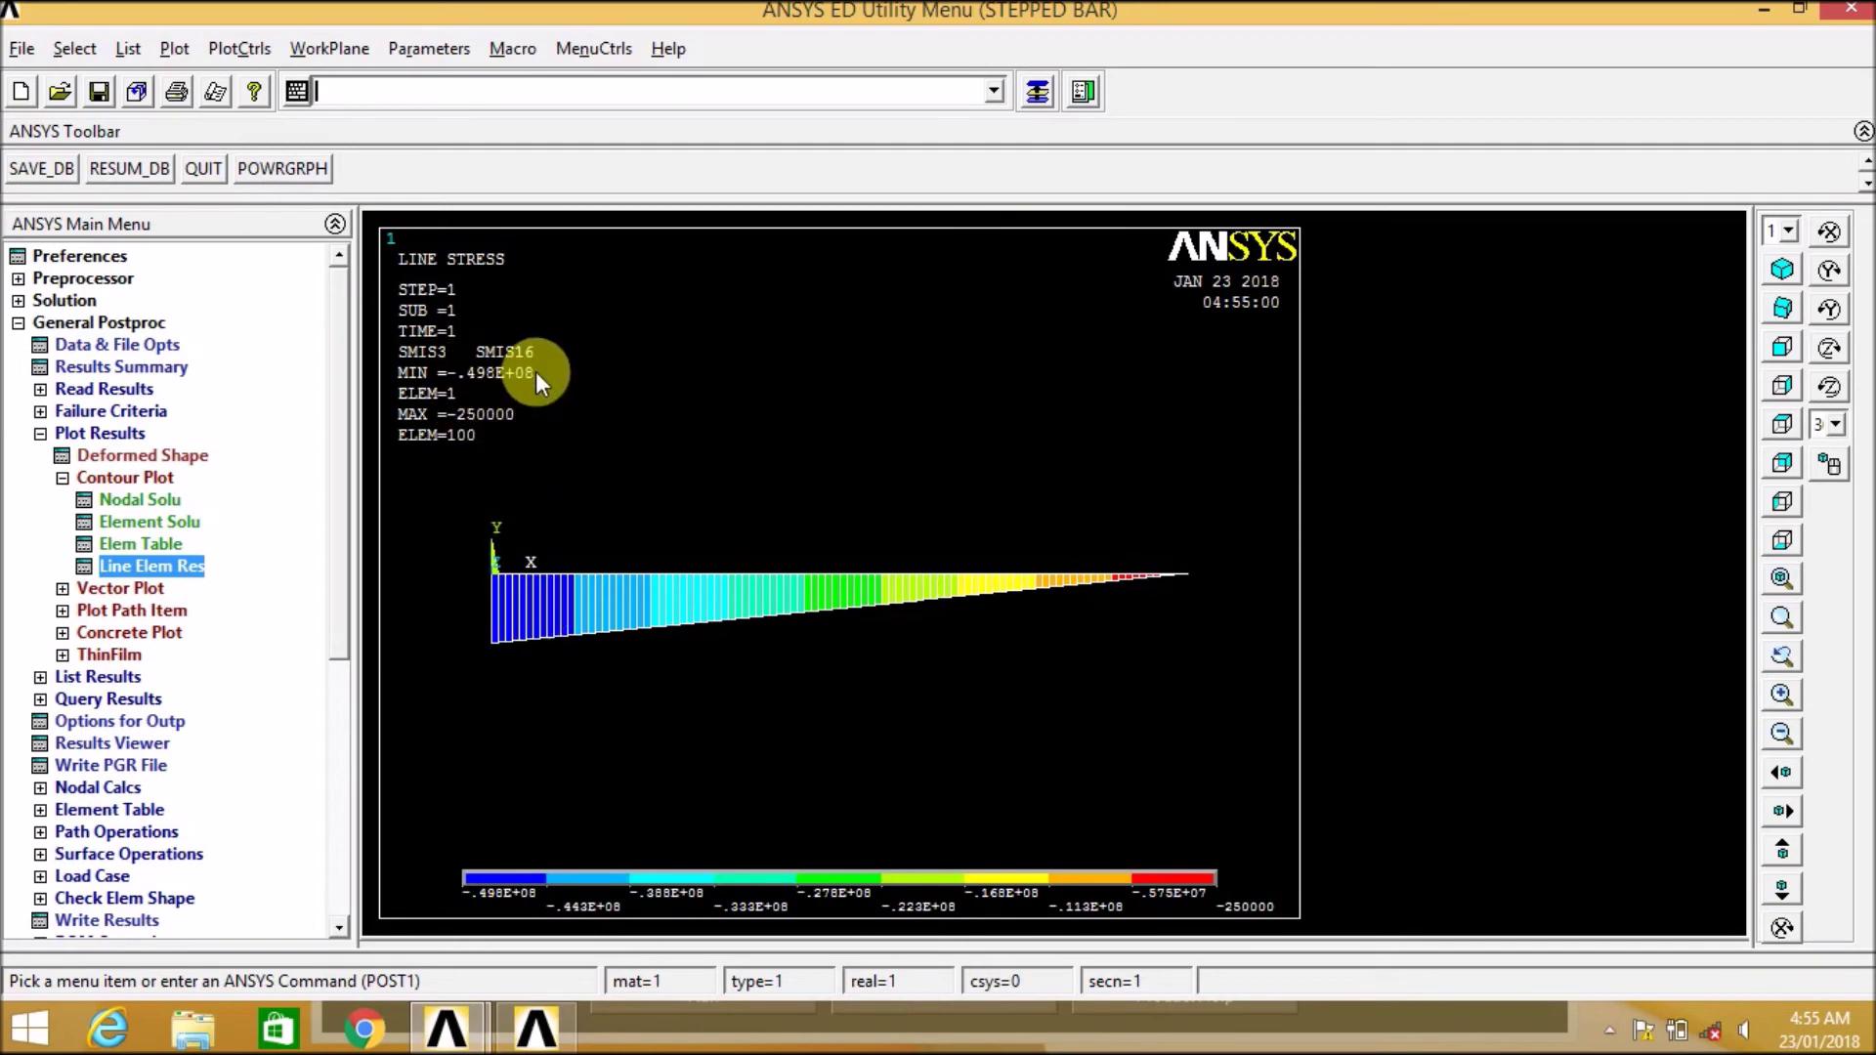
# Turn on the display of element shapes based on real constant descriptions and replot.
pyautogui.click(226, 51)
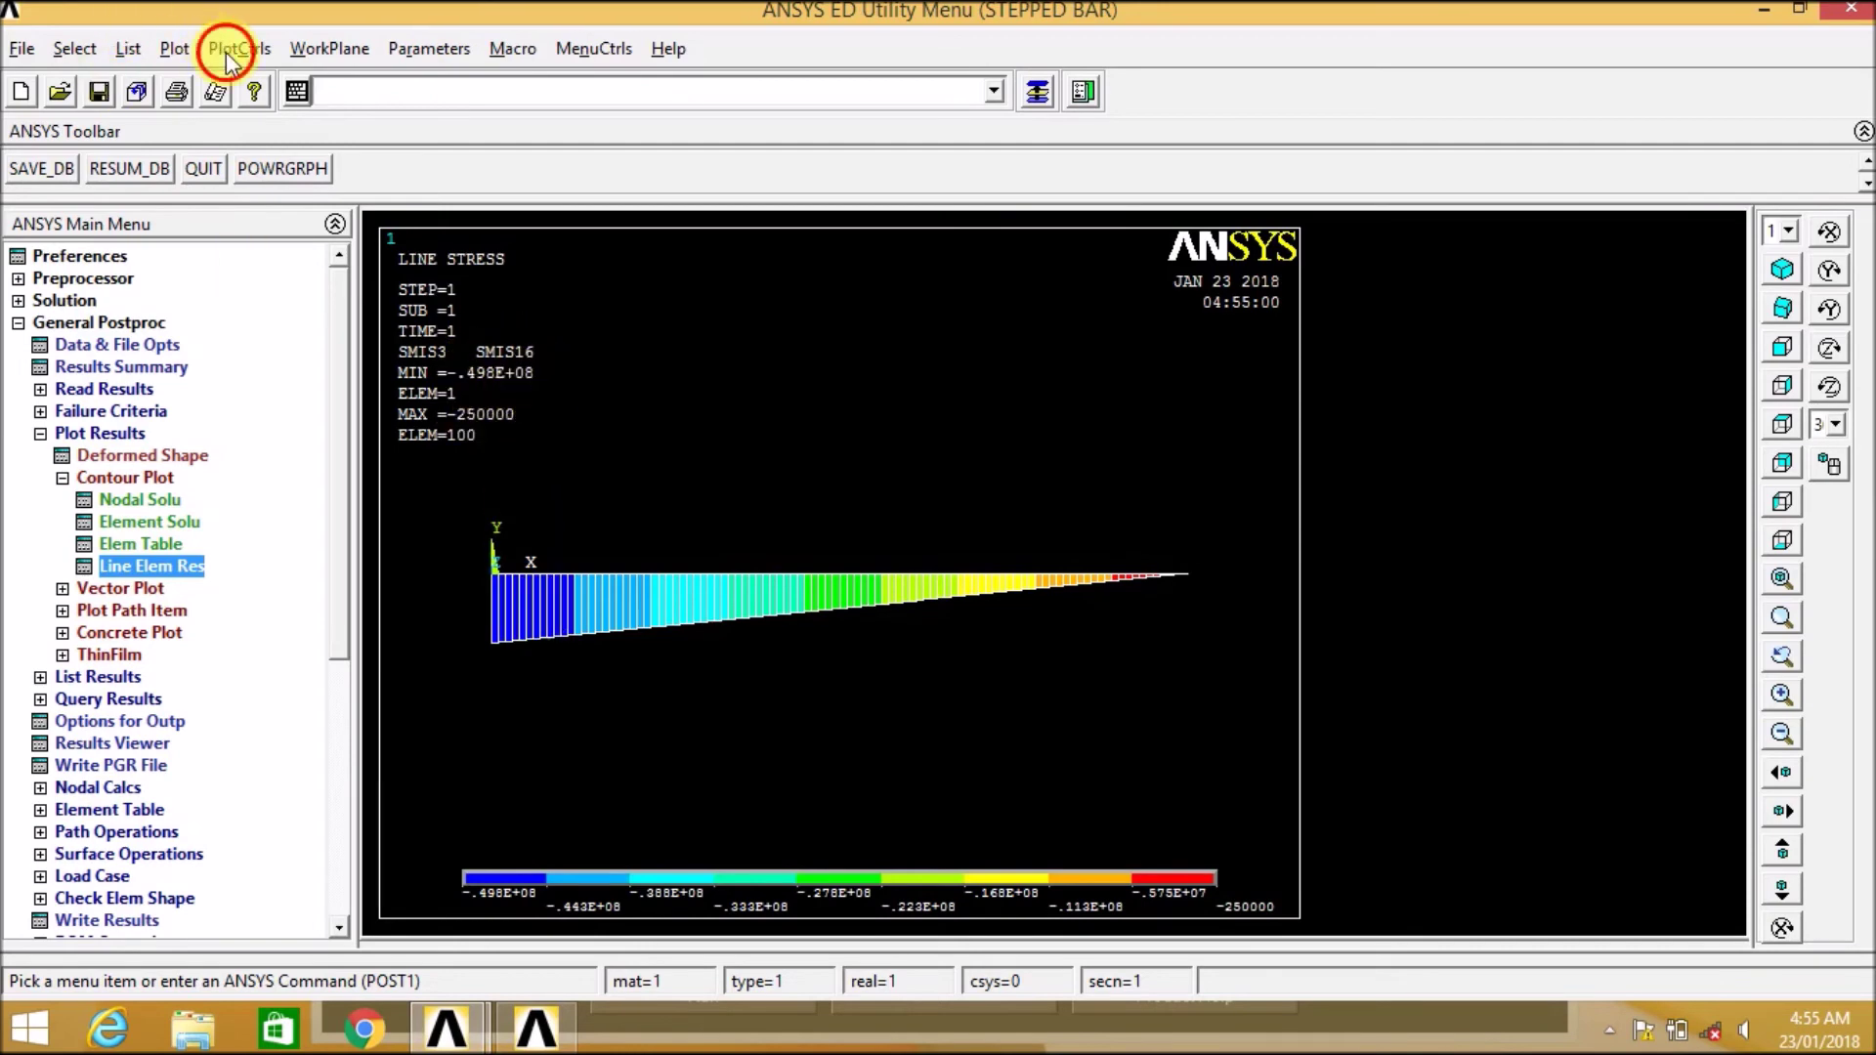
pyautogui.moveTo(360, 213)
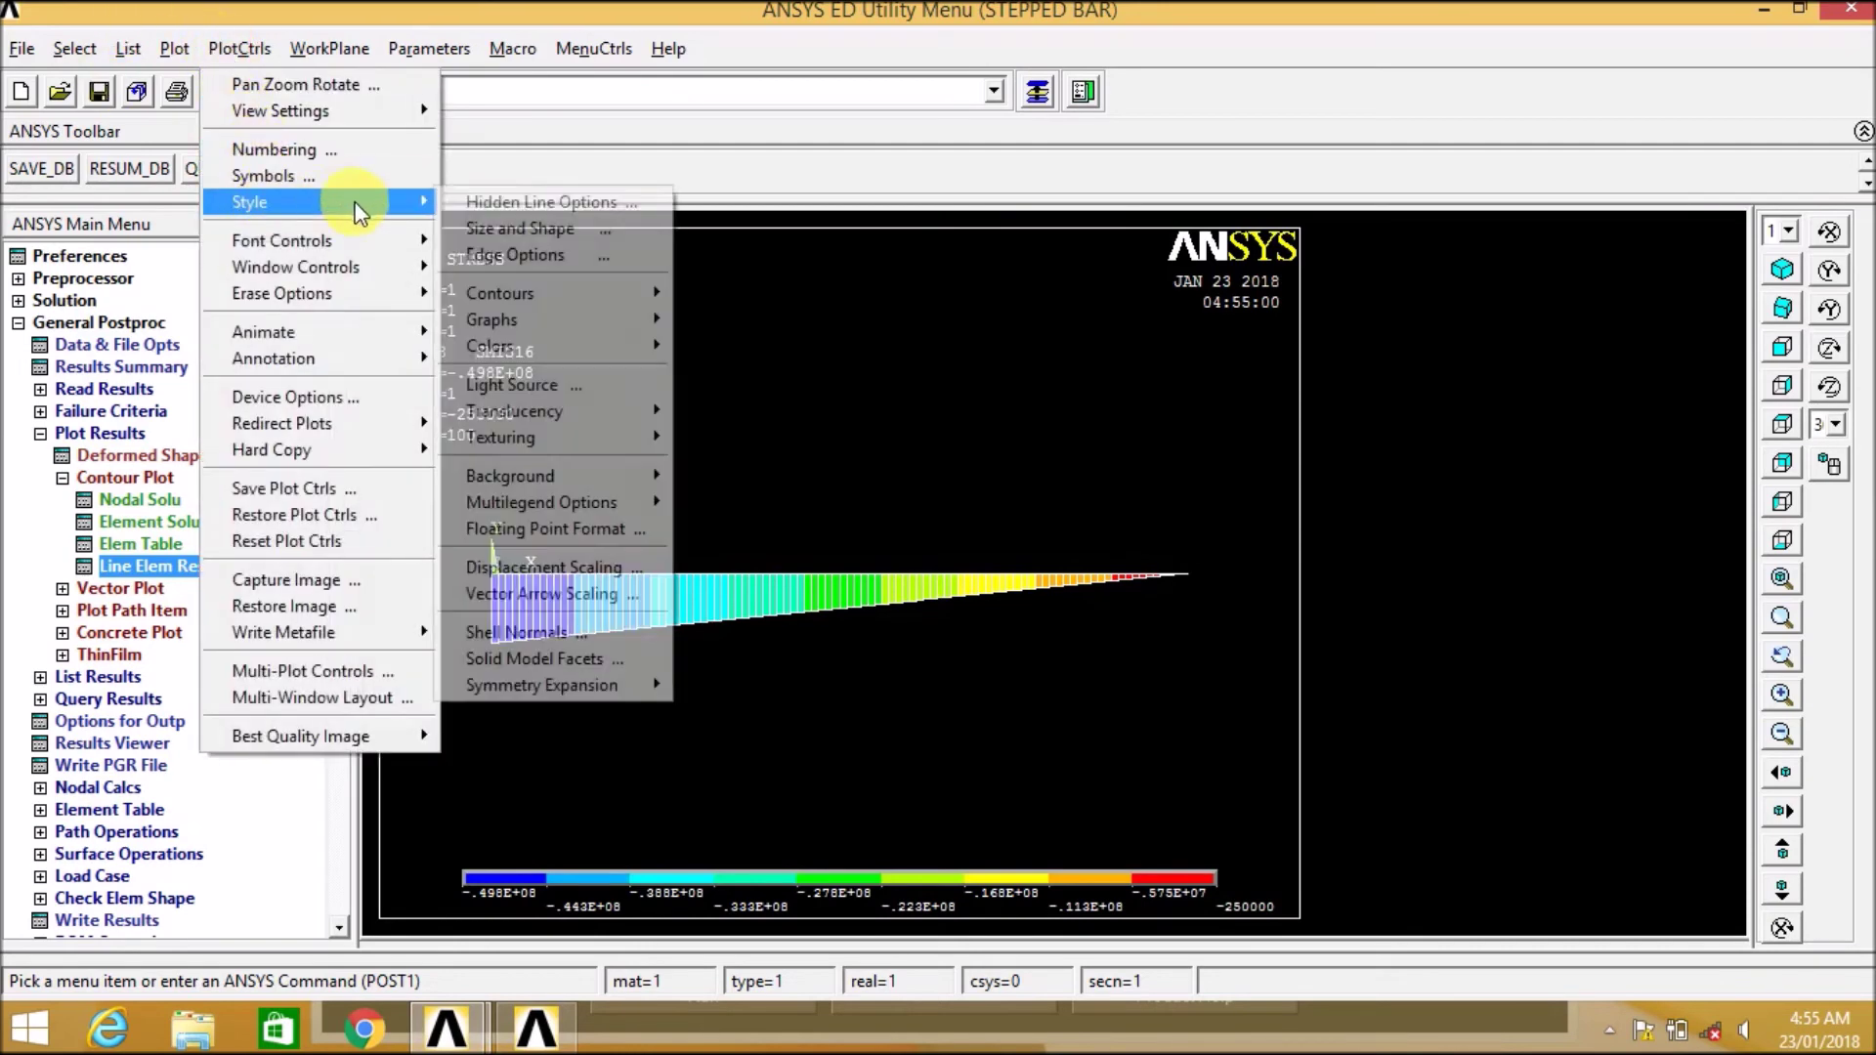
pyautogui.click(509, 232)
pyautogui.click(1056, 266)
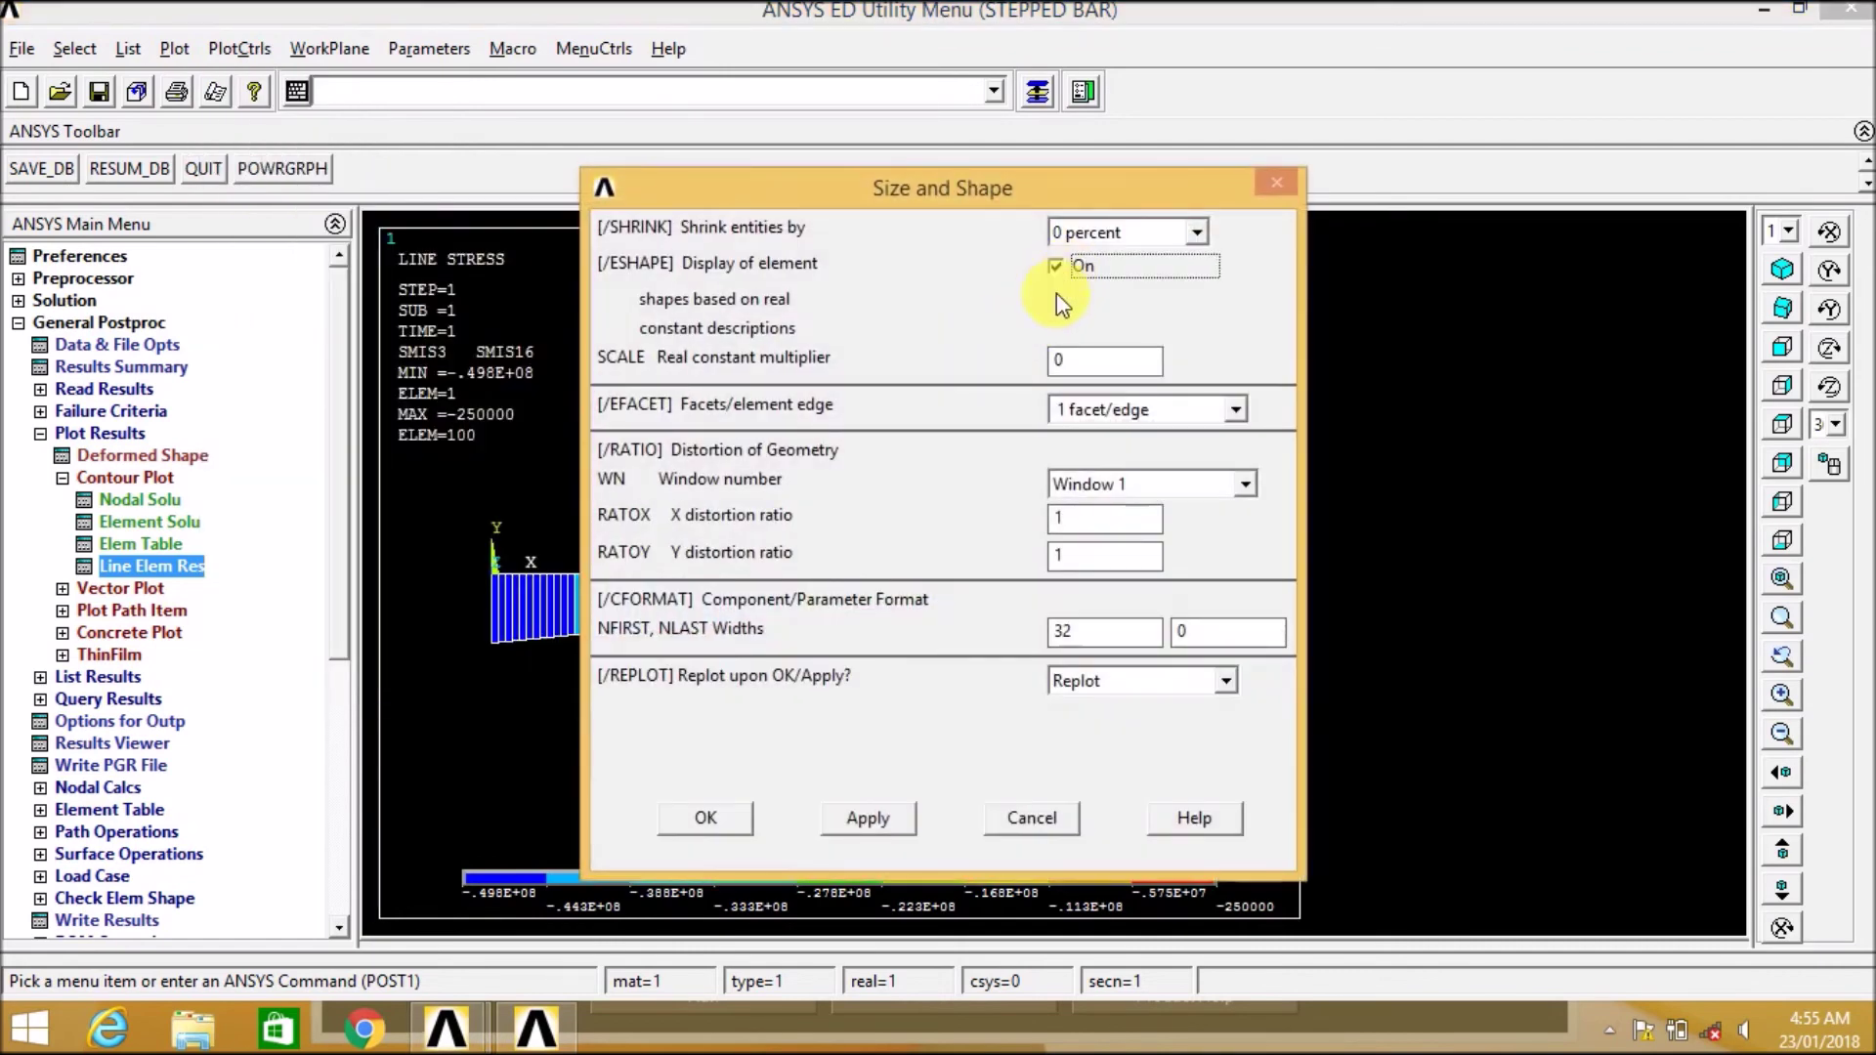
pyautogui.click(706, 817)
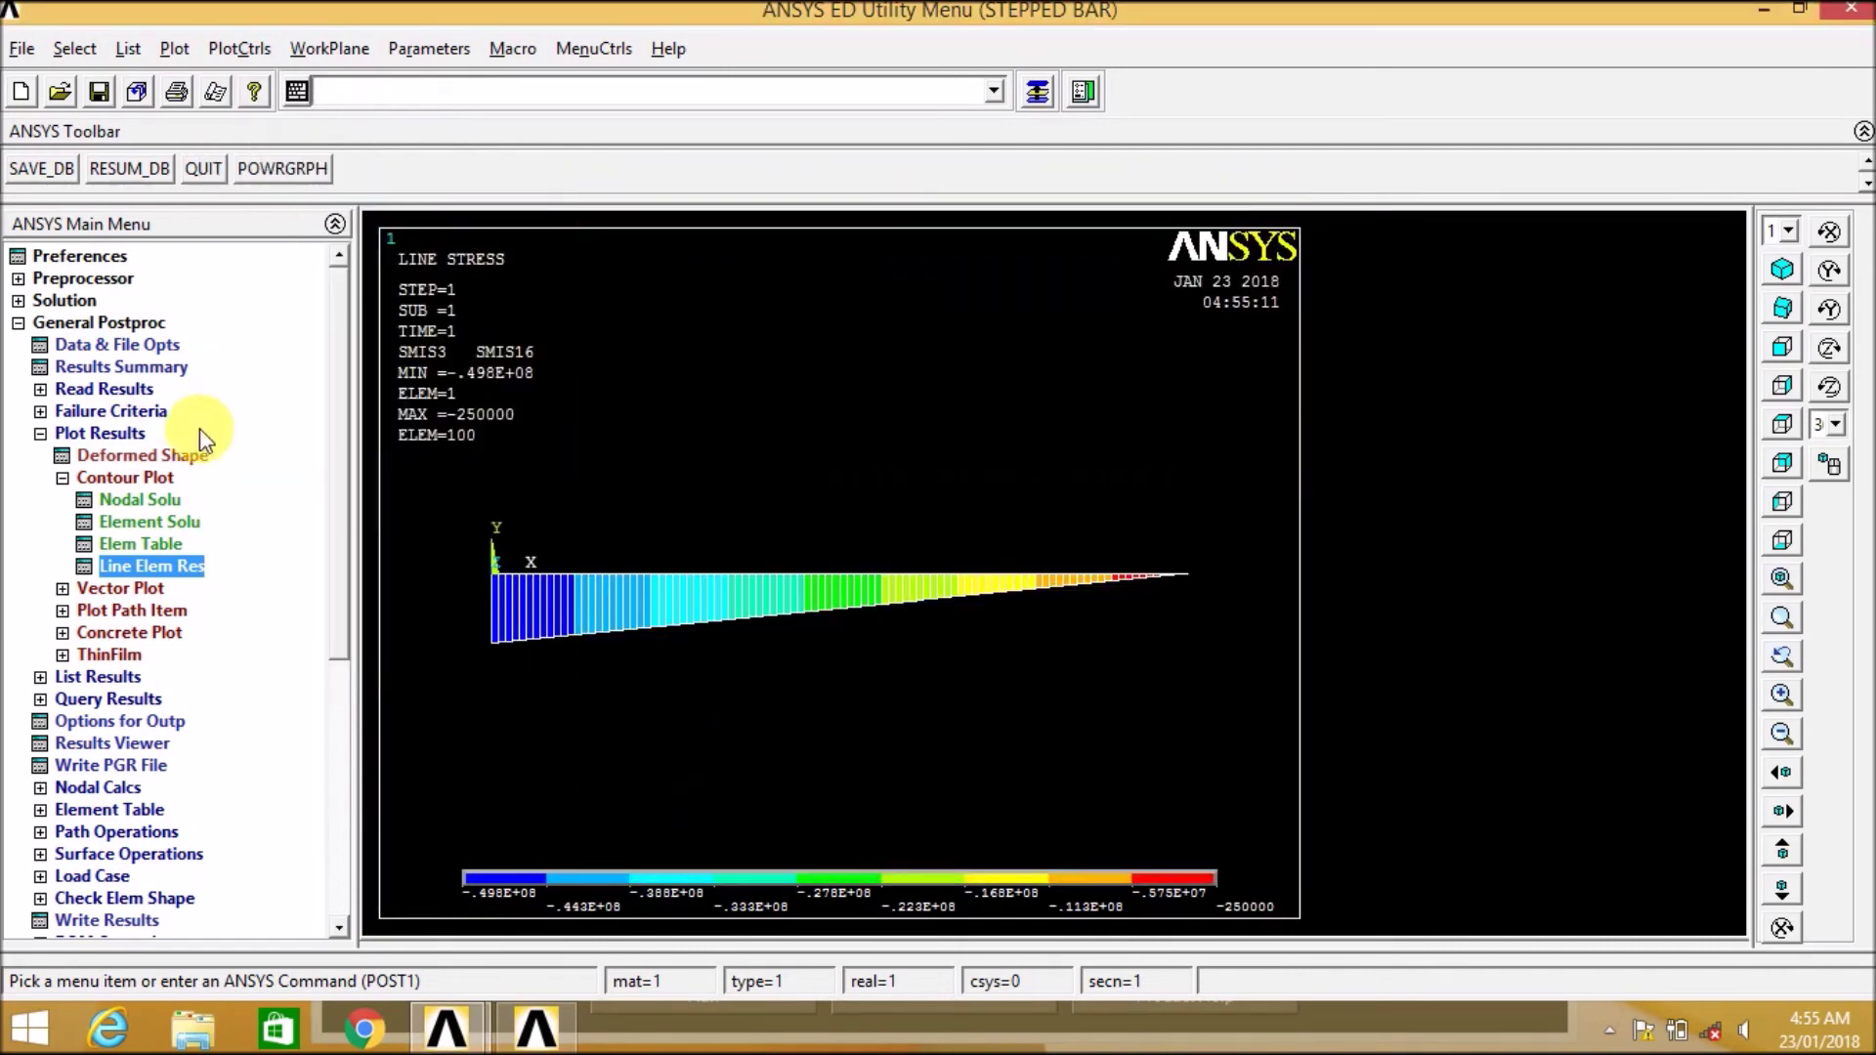
# Animate the beam's deformed shape, then close the animation.
pyautogui.click(242, 54)
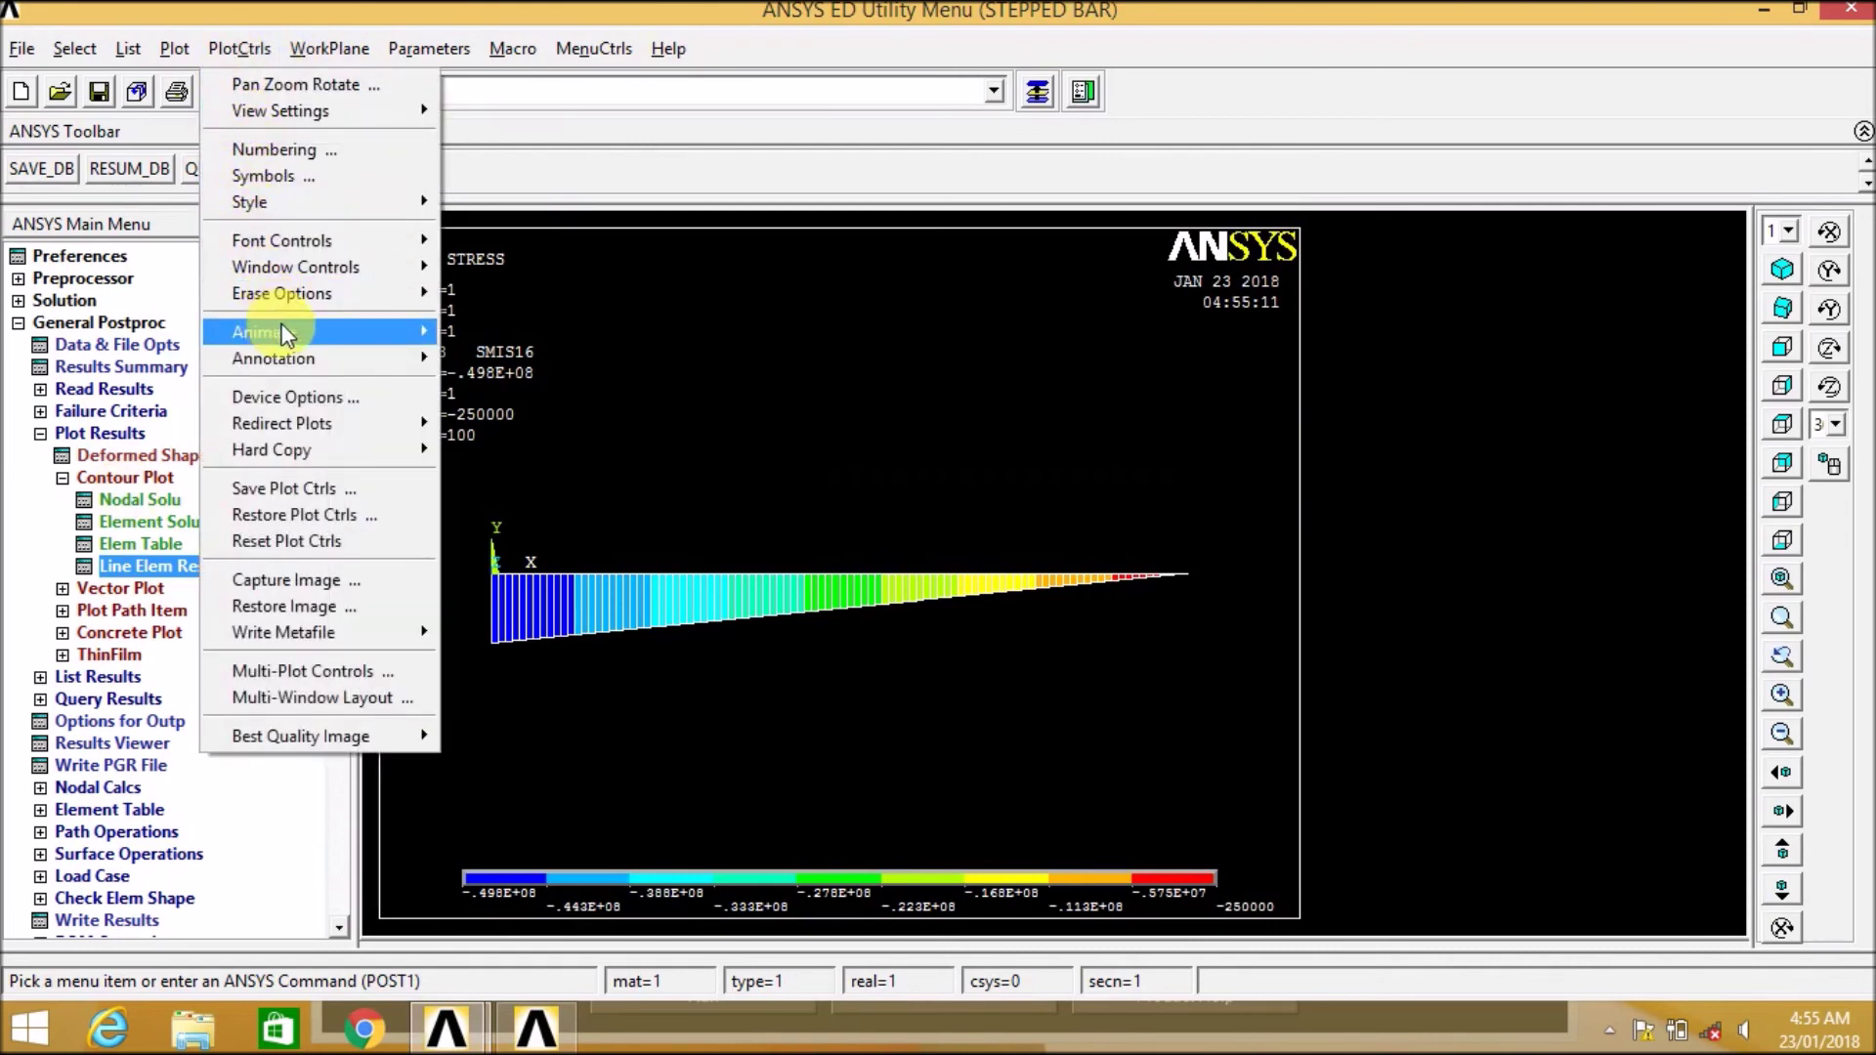
pyautogui.moveTo(273, 333)
pyautogui.click(528, 387)
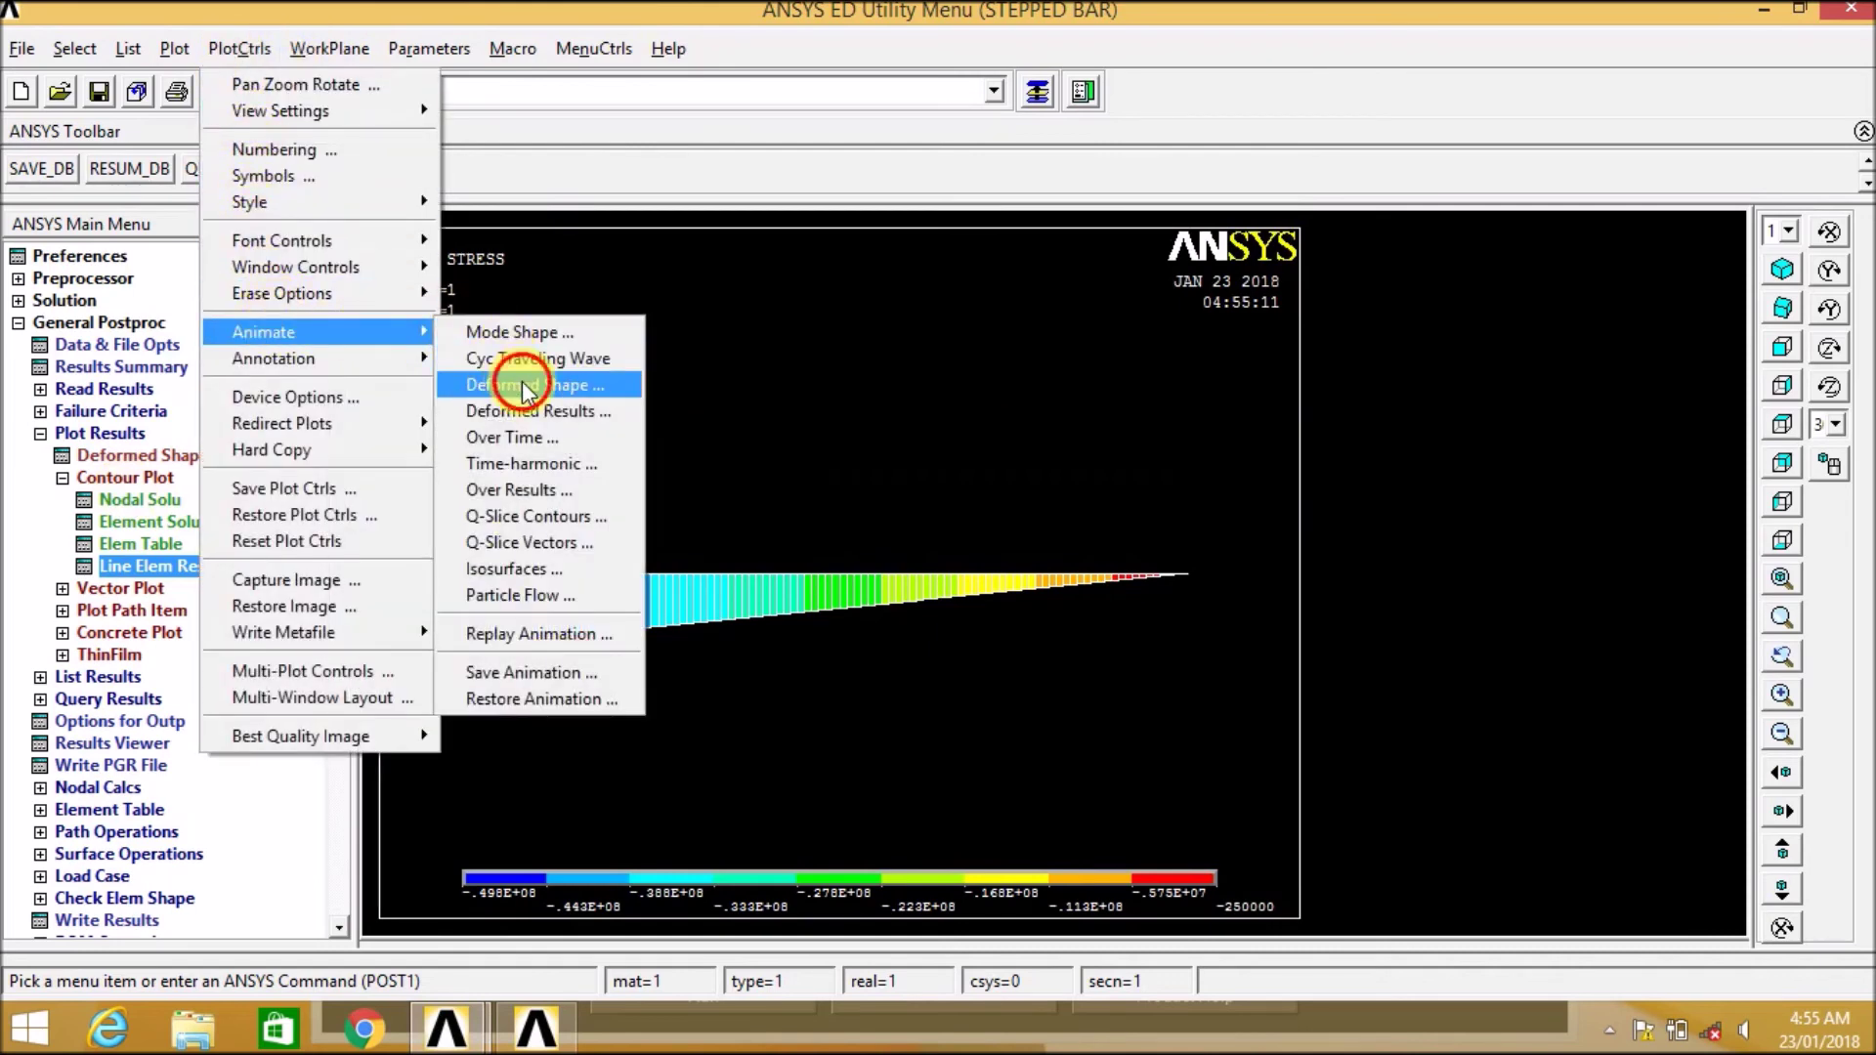
pyautogui.click(750, 701)
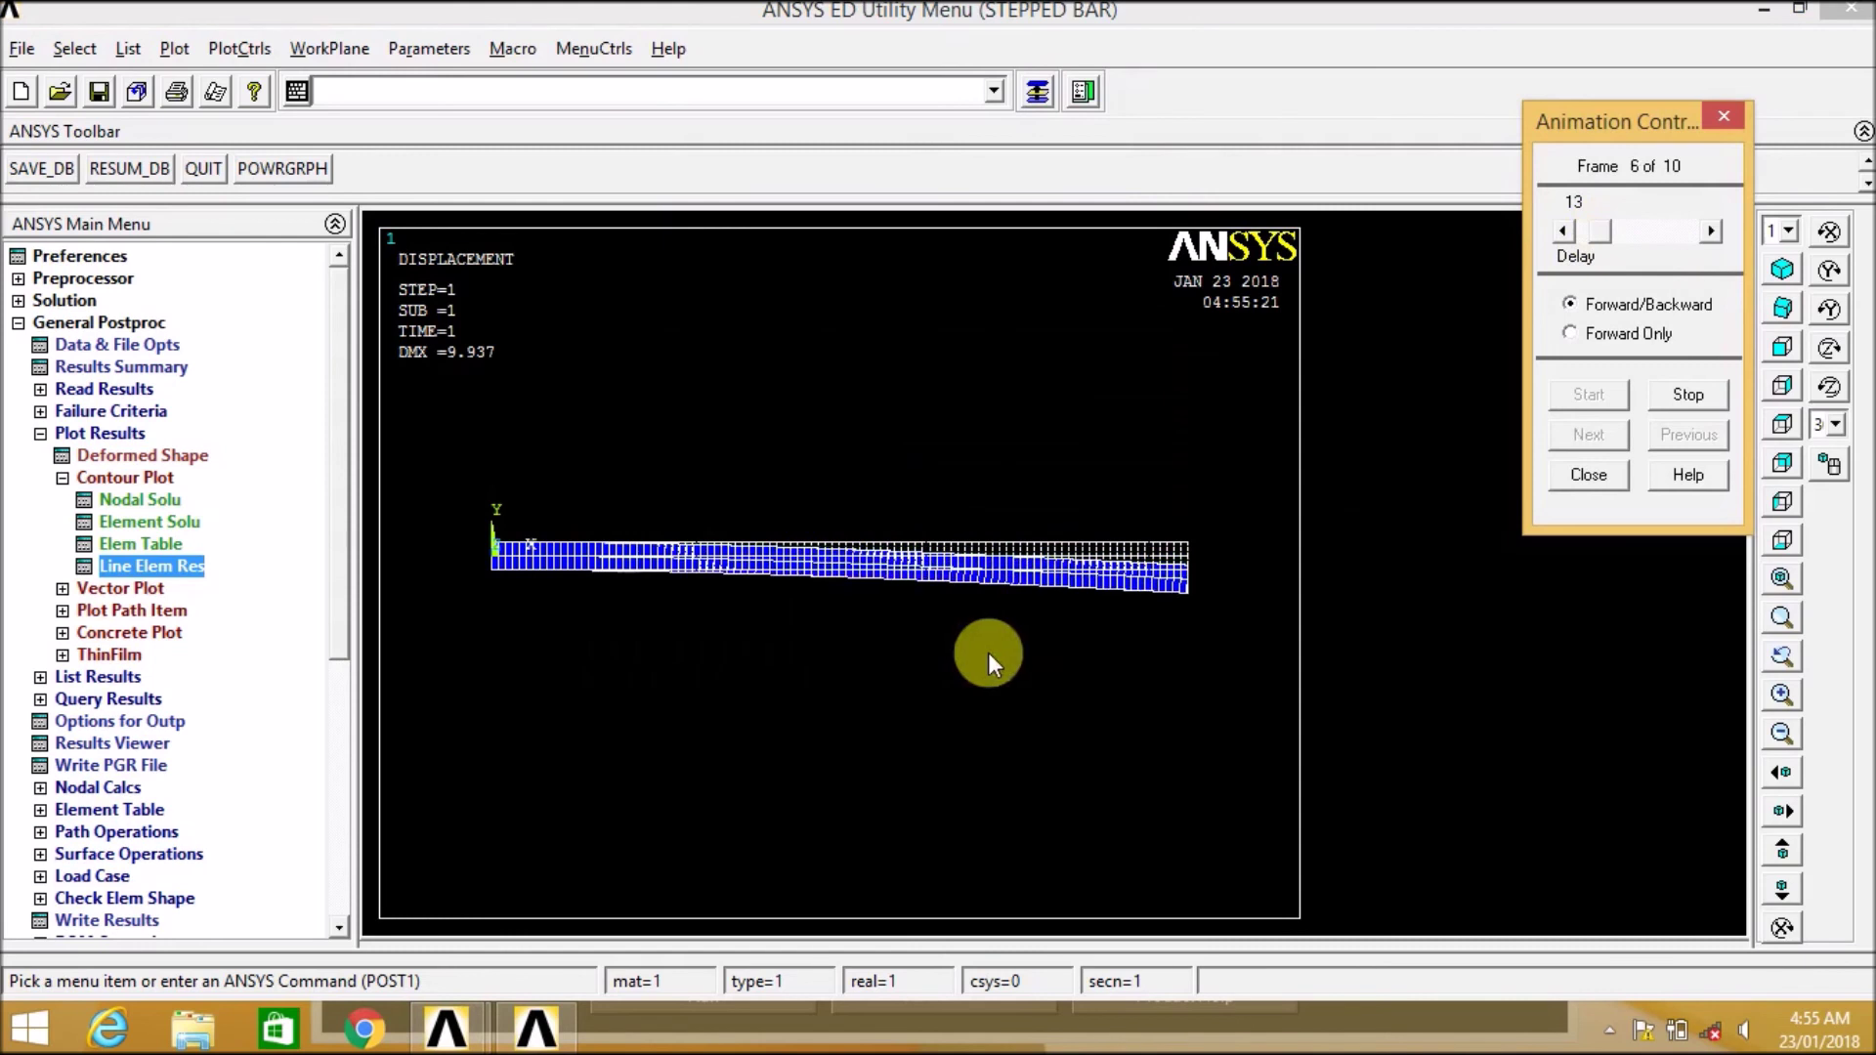
pyautogui.click(1604, 481)
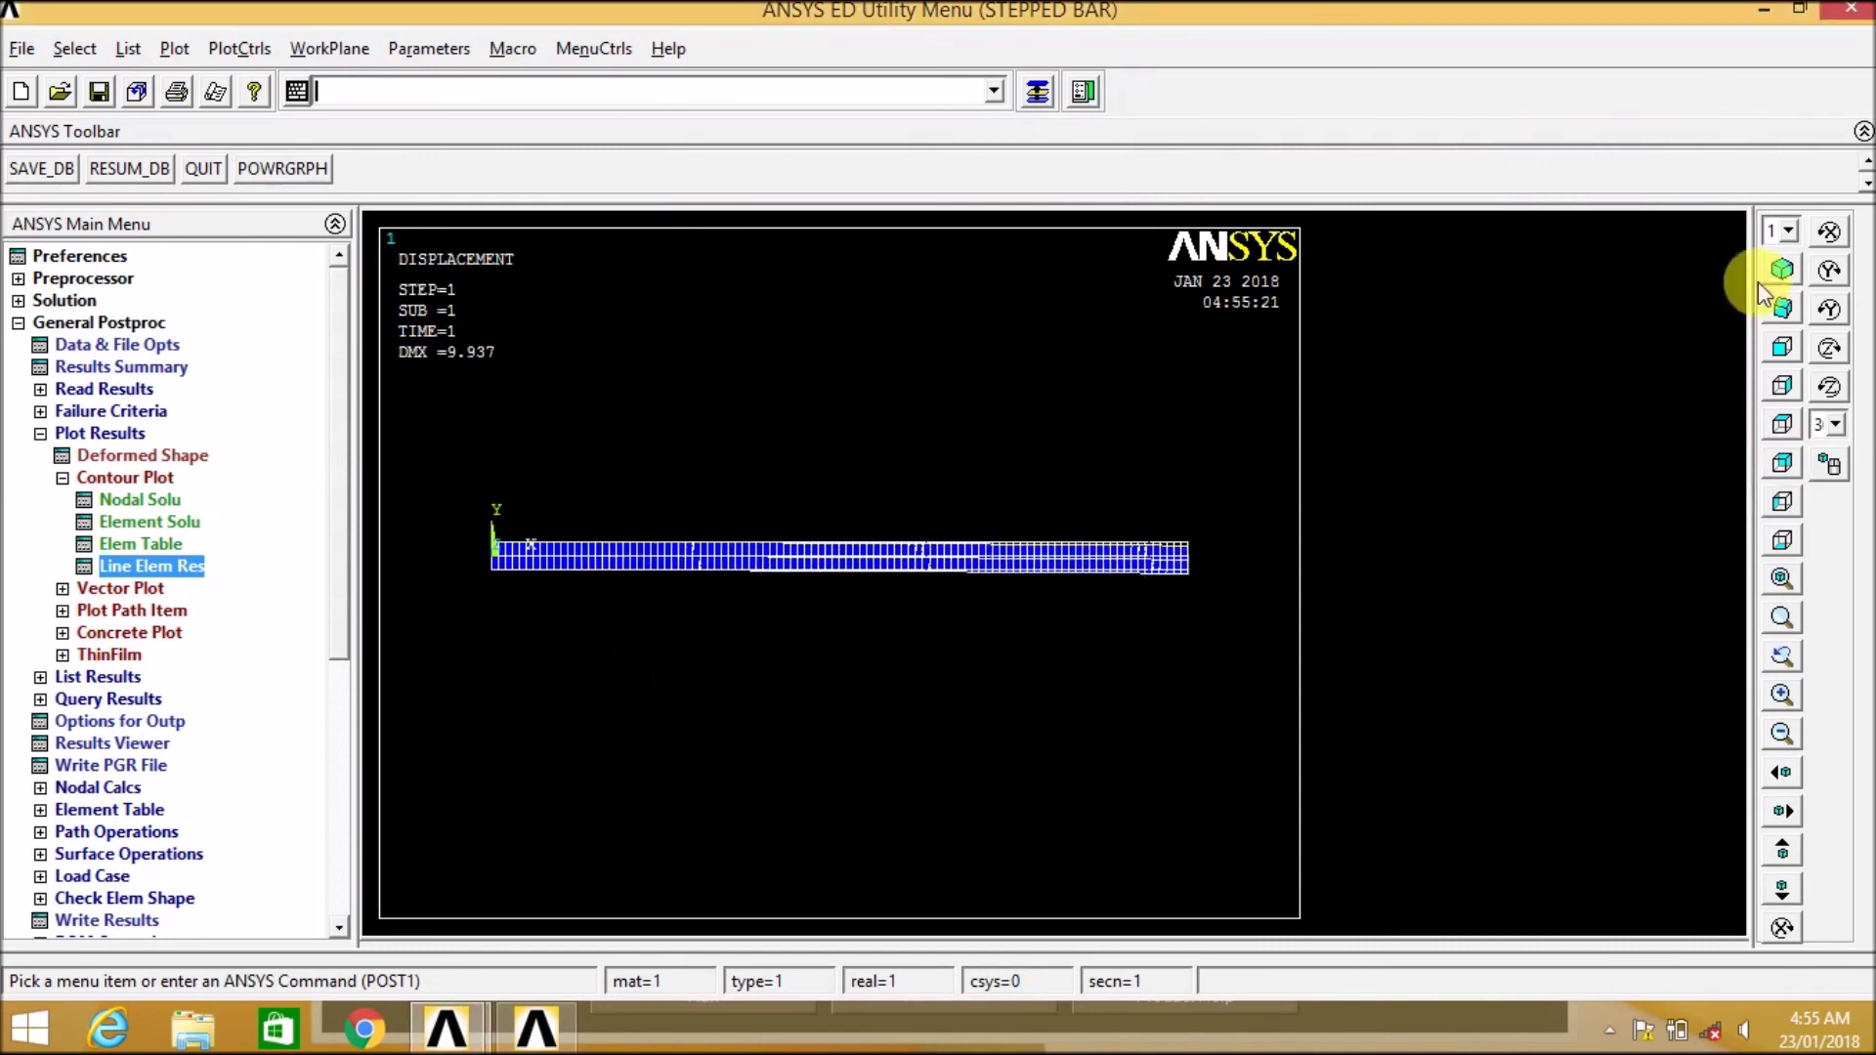
# Show the beam in isometric view and animate its deformed results for DOF solution USUM with an animation delay of 13.
pyautogui.click(1782, 269)
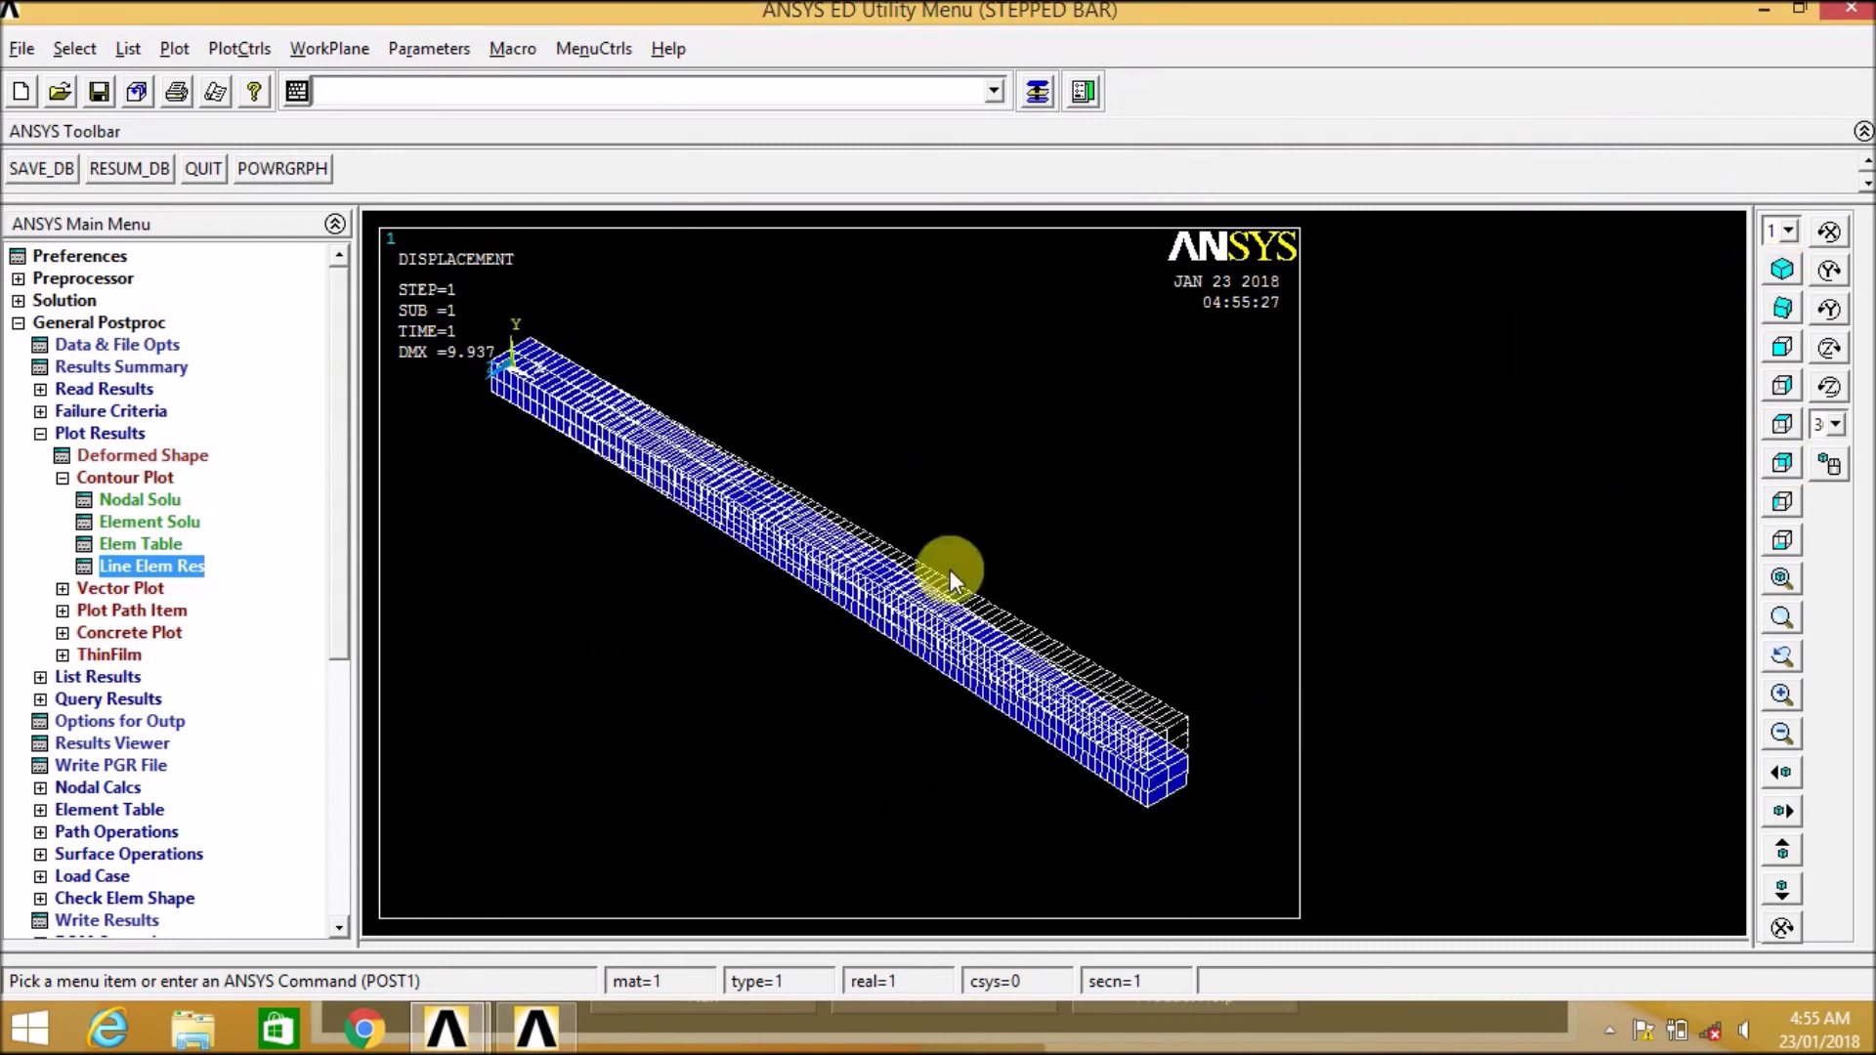
pyautogui.click(241, 49)
pyautogui.moveTo(364, 325)
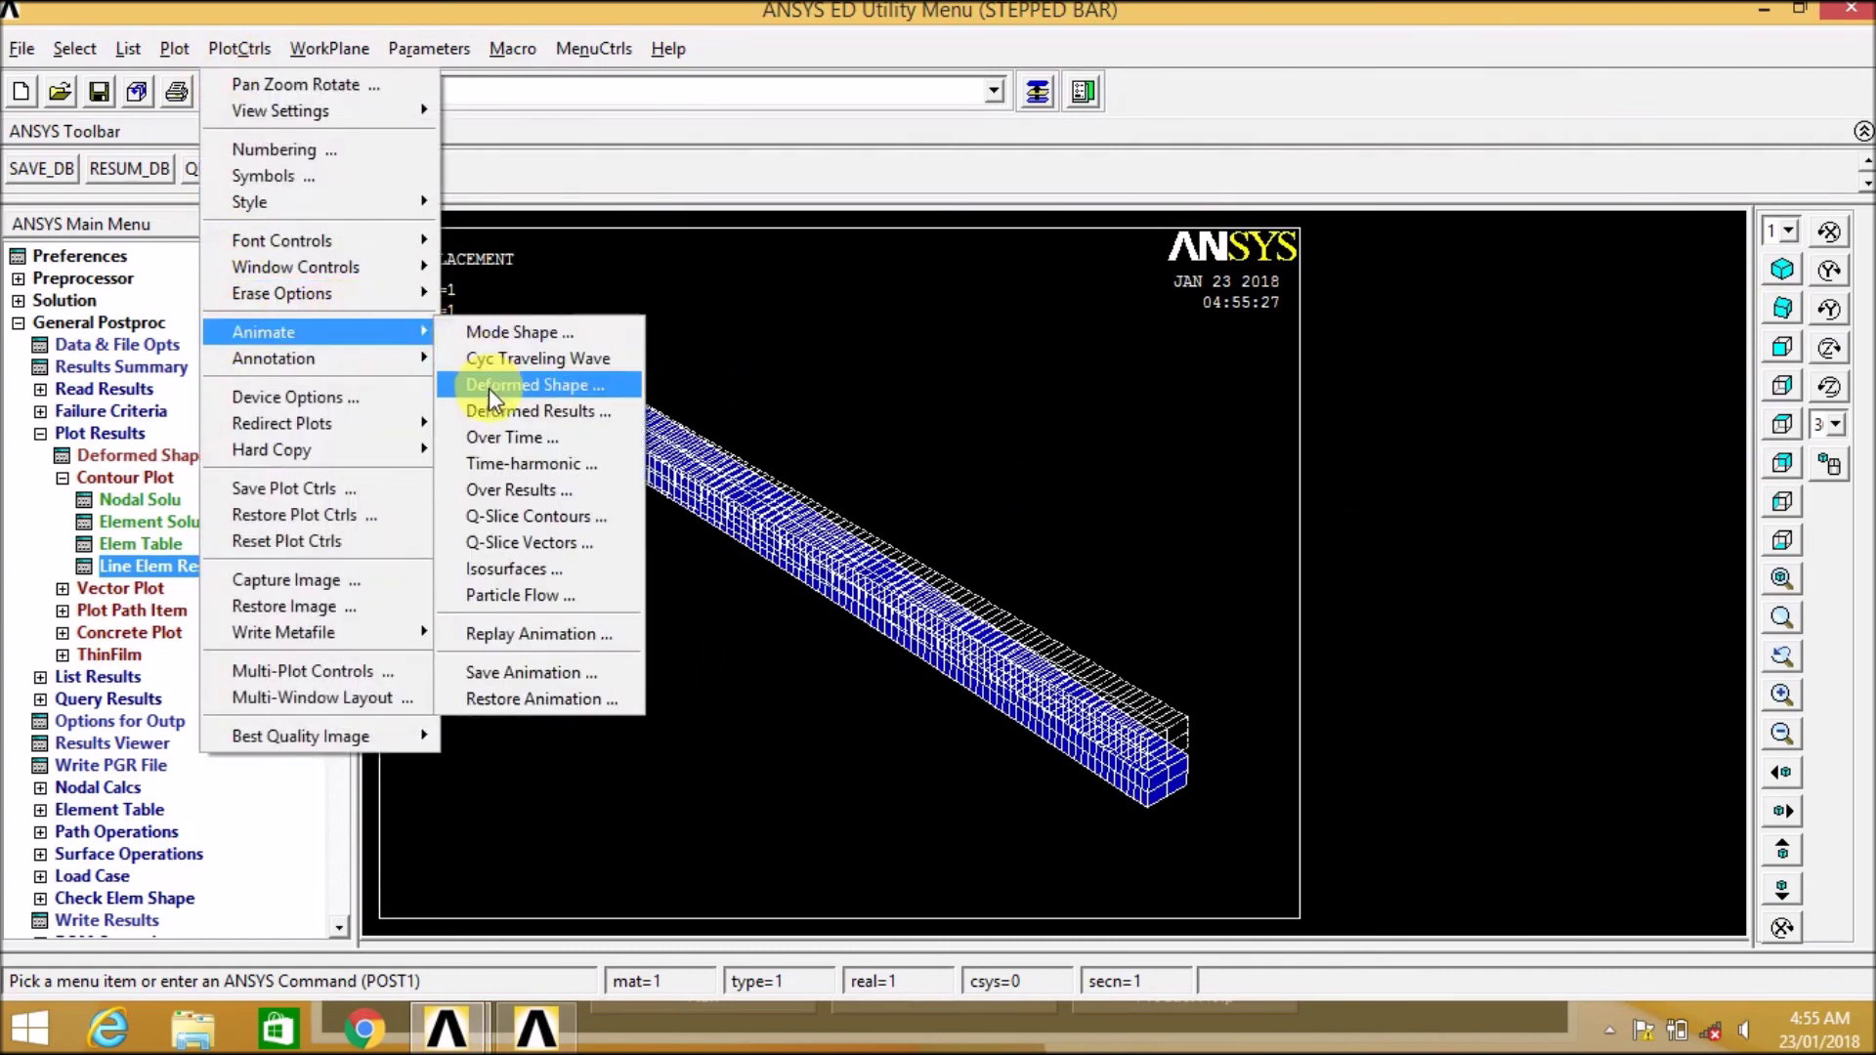
pyautogui.click(499, 411)
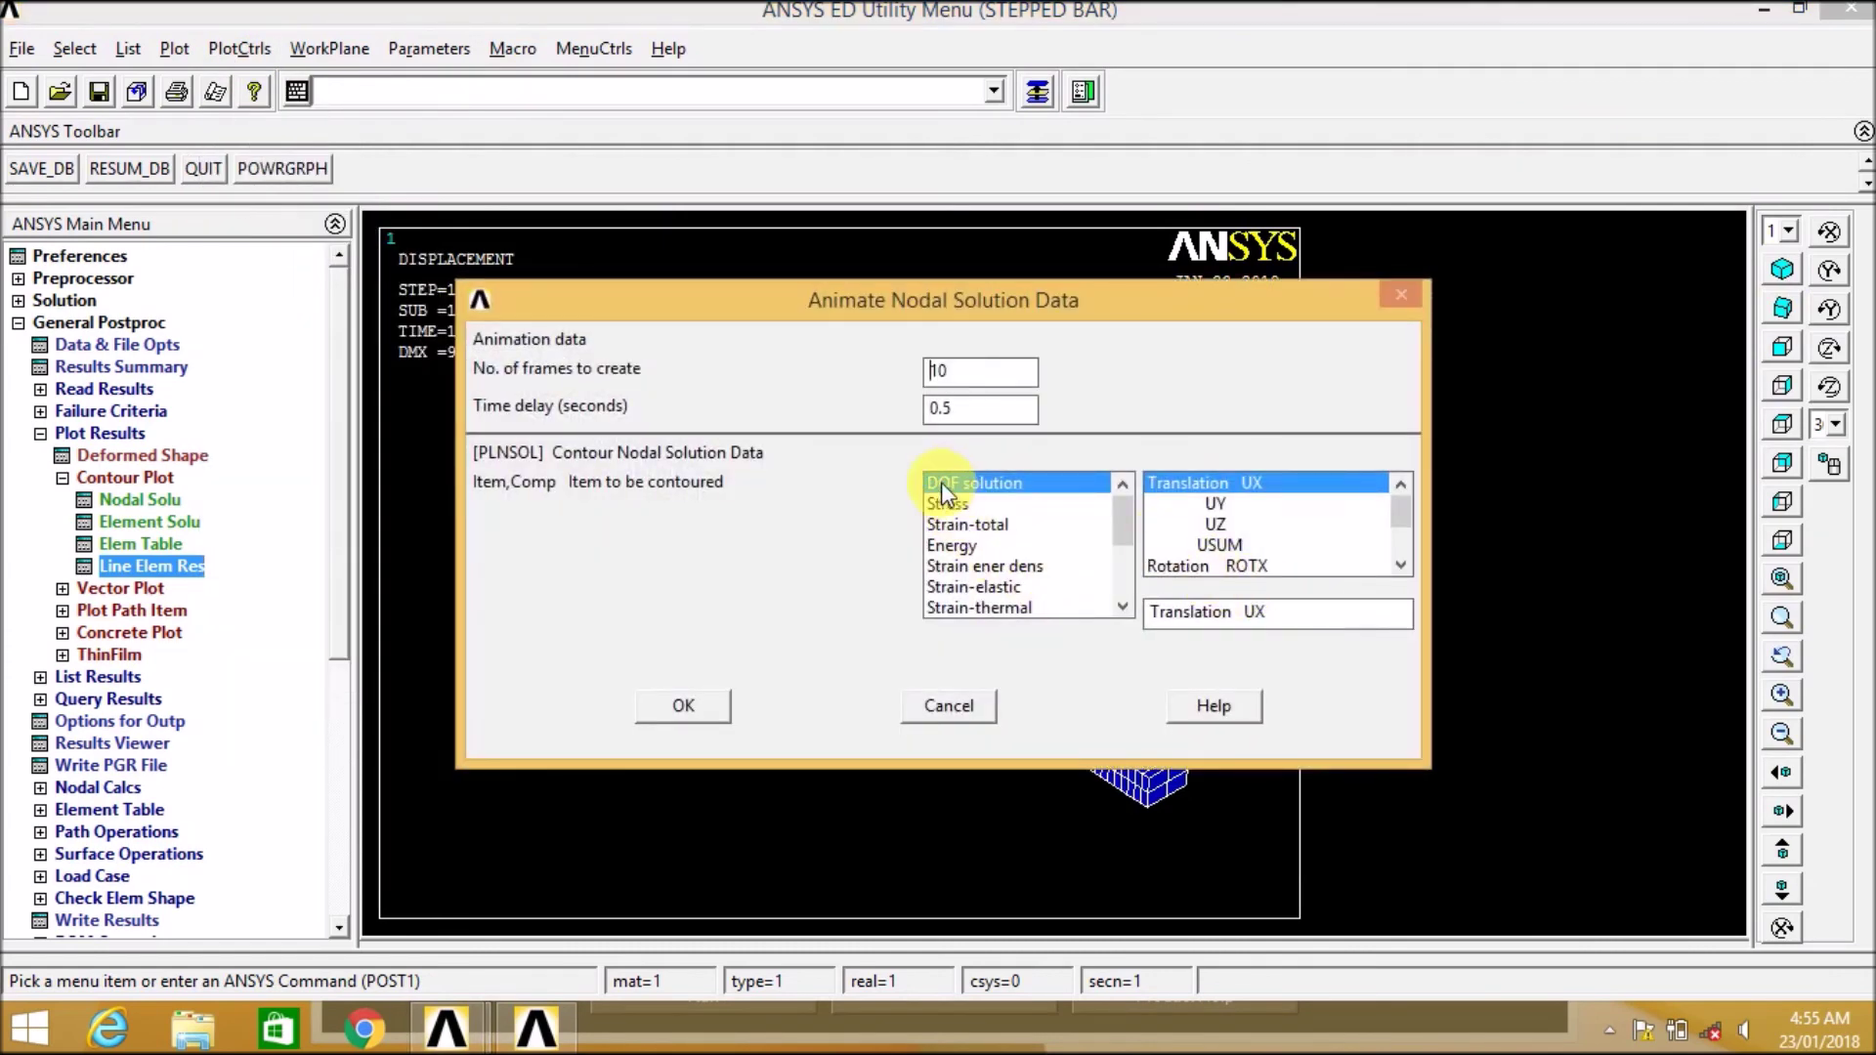
pyautogui.click(1221, 544)
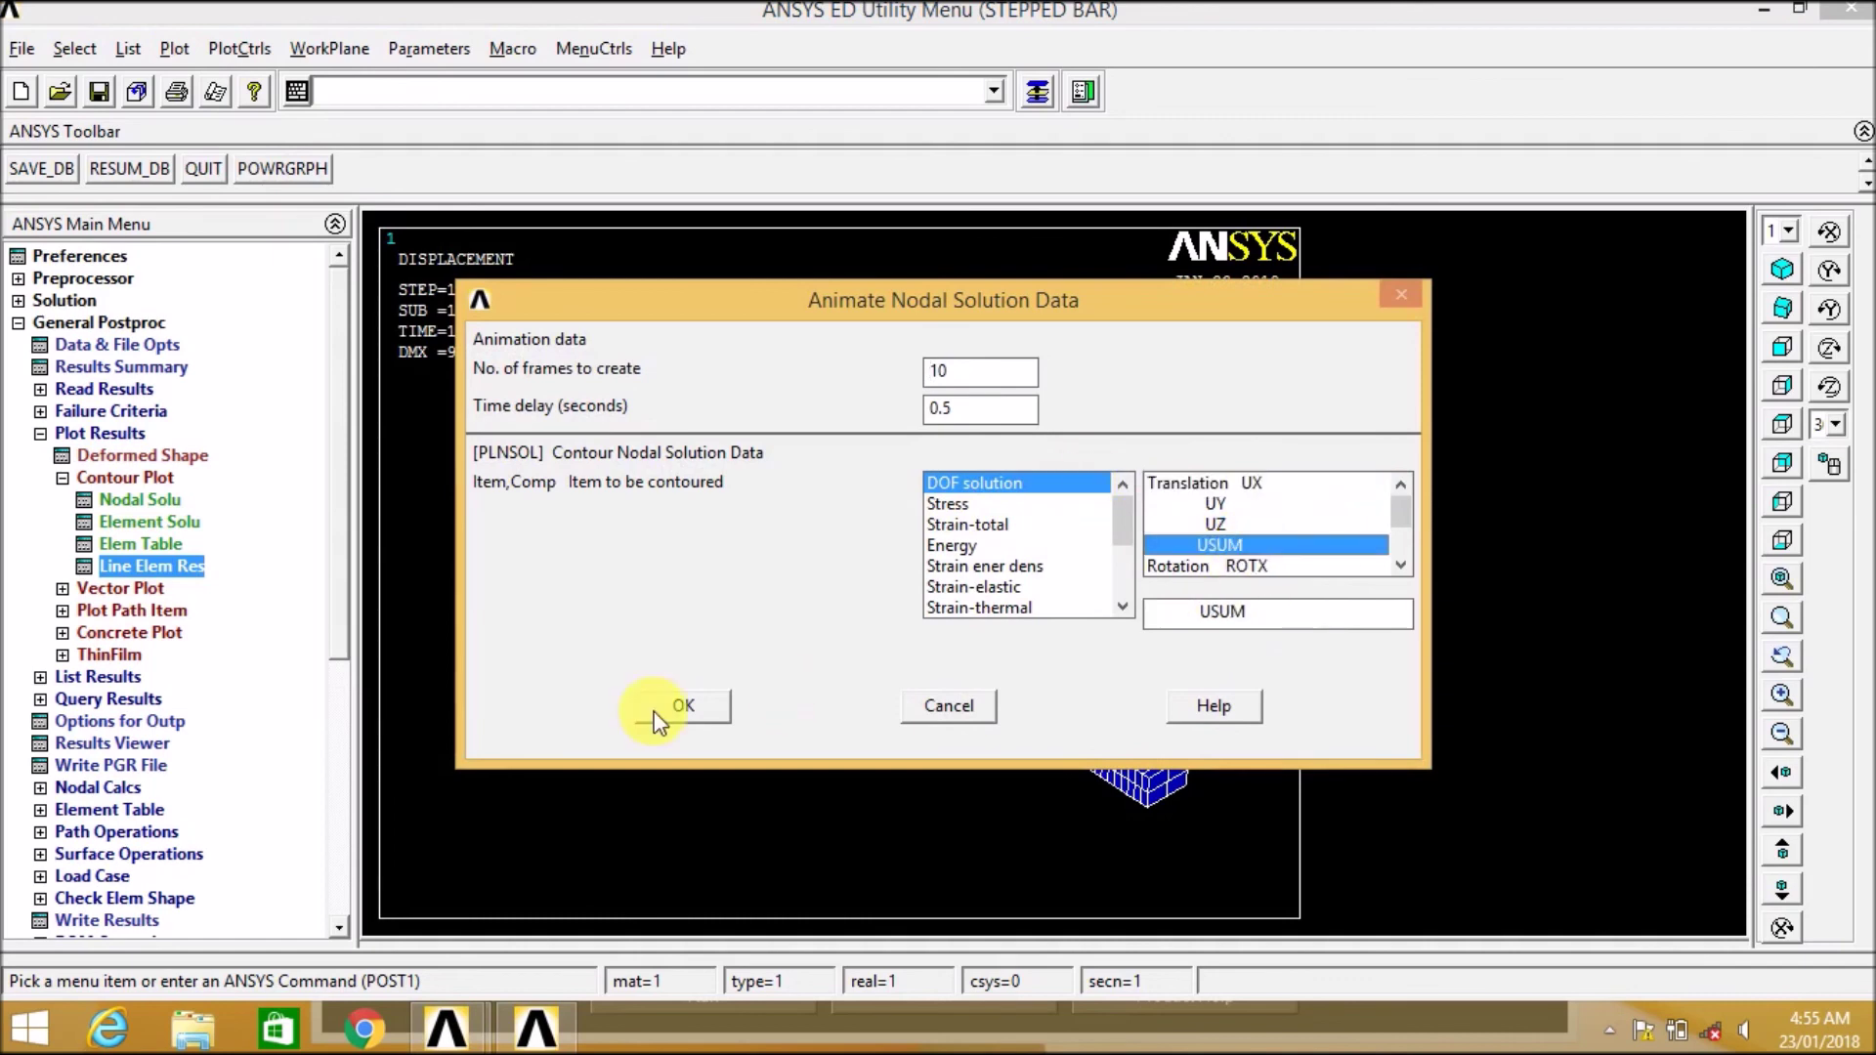
pyautogui.click(674, 705)
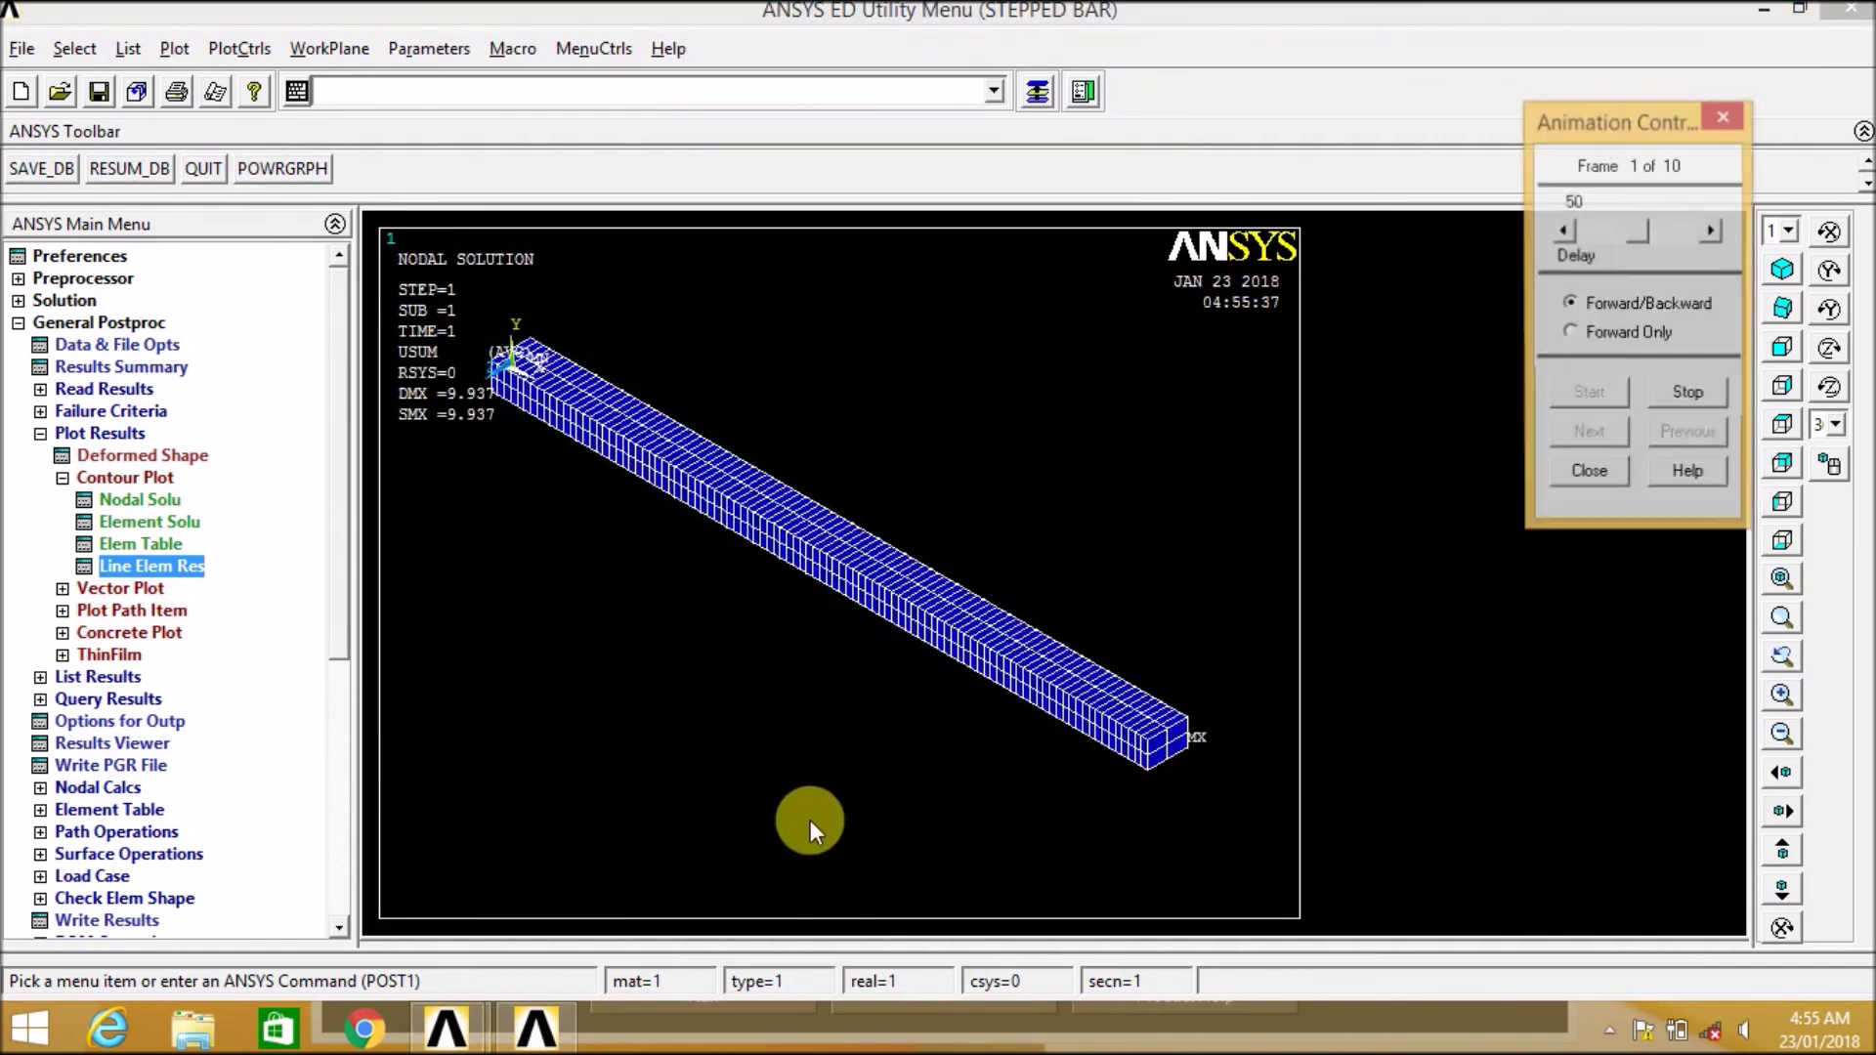
pyautogui.click(1625, 235)
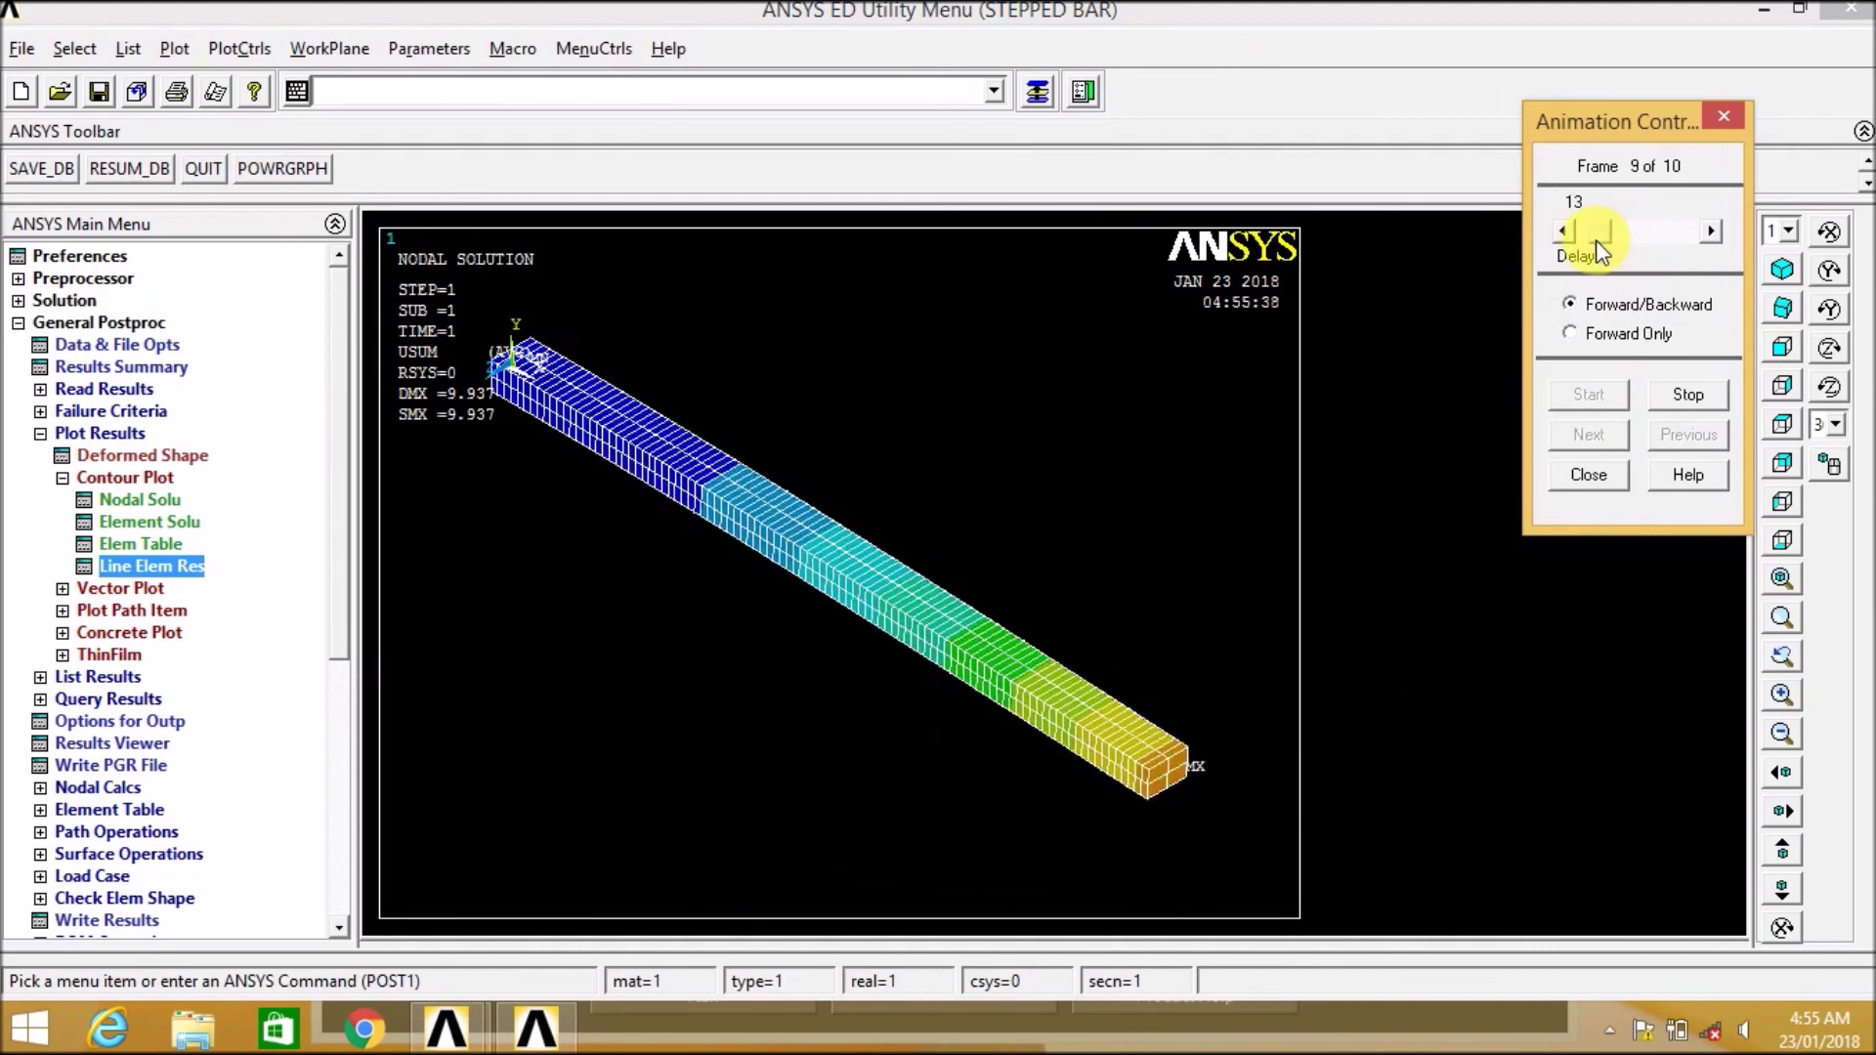